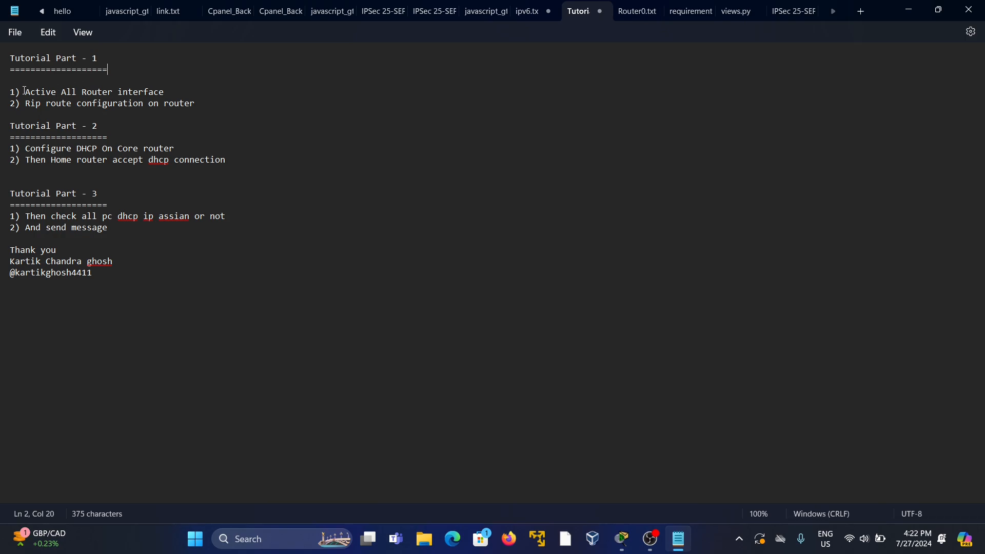
Step: Review the tutorial outline's tasks on router interfaces, RIP routing, DHCP configuration and checking the PCs' DHCP addresses
left_click_drag(10, 92, 170, 89)
left_click(170, 89)
left_click_drag(20, 105, 201, 108)
left_click(201, 110)
left_click_drag(15, 127, 101, 124)
left_click_drag(32, 148, 181, 150)
left_click(191, 141)
left_click_drag(24, 160, 226, 161)
left_click(154, 171)
left_click_drag(36, 217, 119, 222)
left_click(123, 227)
left_click_drag(16, 93, 187, 94)
left_click(194, 94)
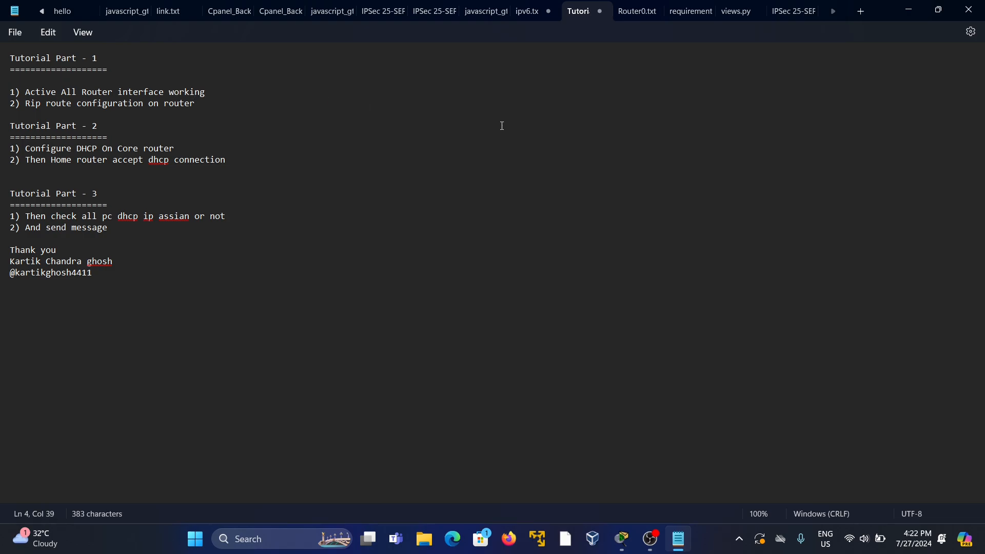
Step: Switch to Cisco Packet Tracer, open the Core router's command line and place its window below the topology
left_click(908, 9)
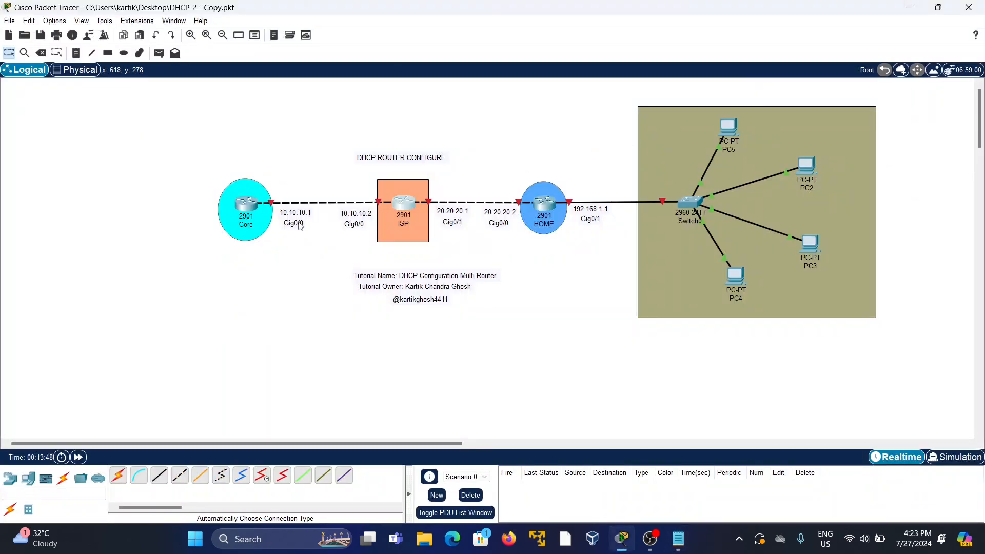
left_click(244, 206)
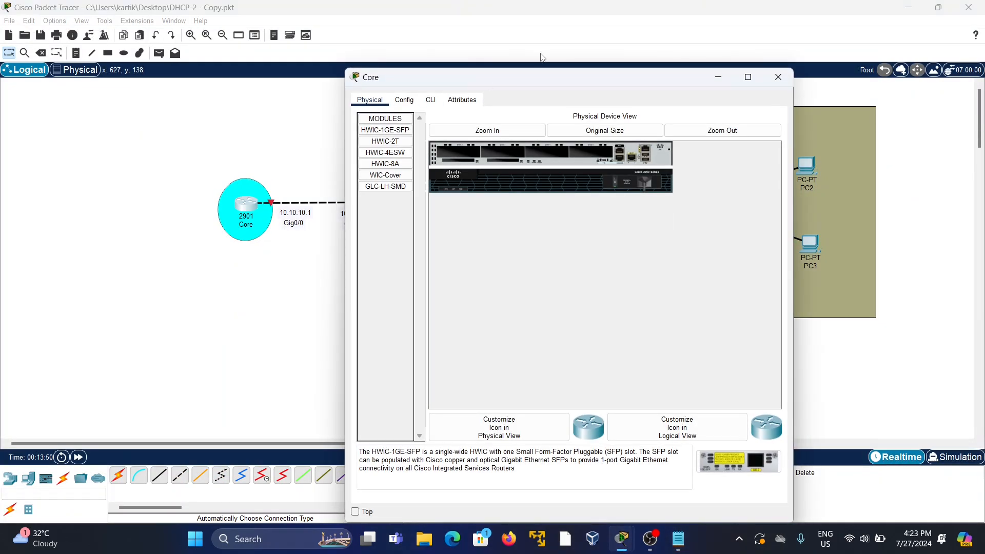
left_click_drag(517, 86, 656, 40)
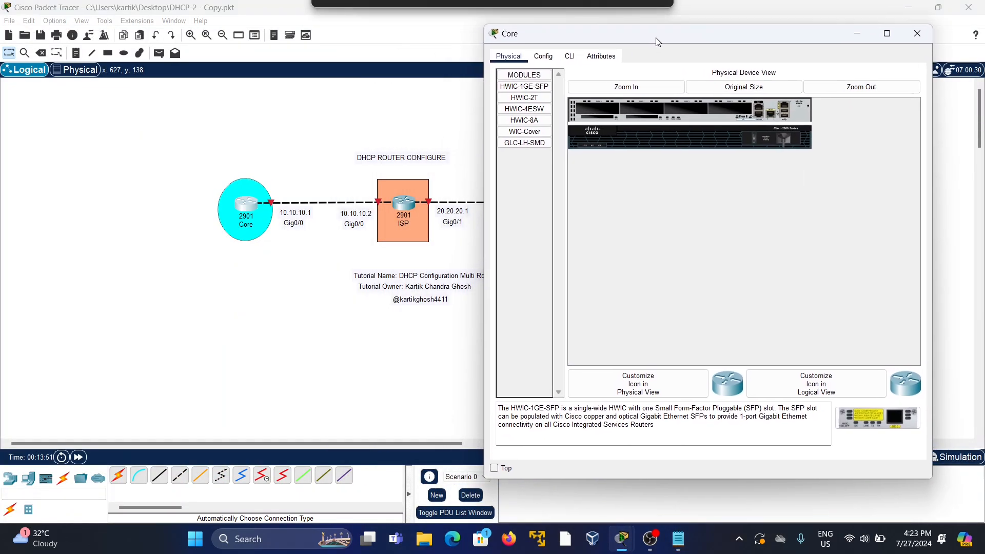
left_click(545, 57)
left_click(570, 56)
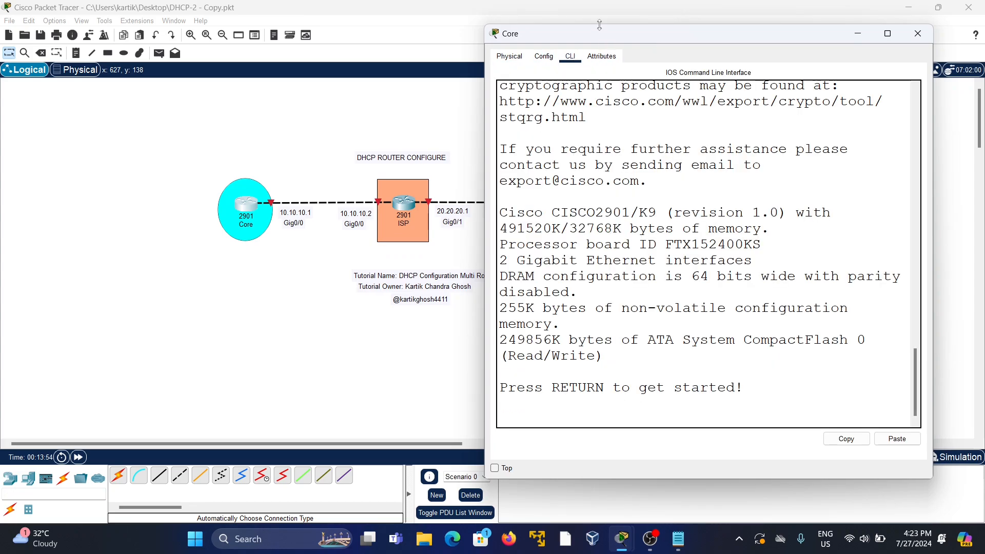
mouse_move(600, 28)
left_mouse_down()
mouse_move(642, 347)
mouse_move(404, 329)
left_mouse_up()
mouse_move(621, 539)
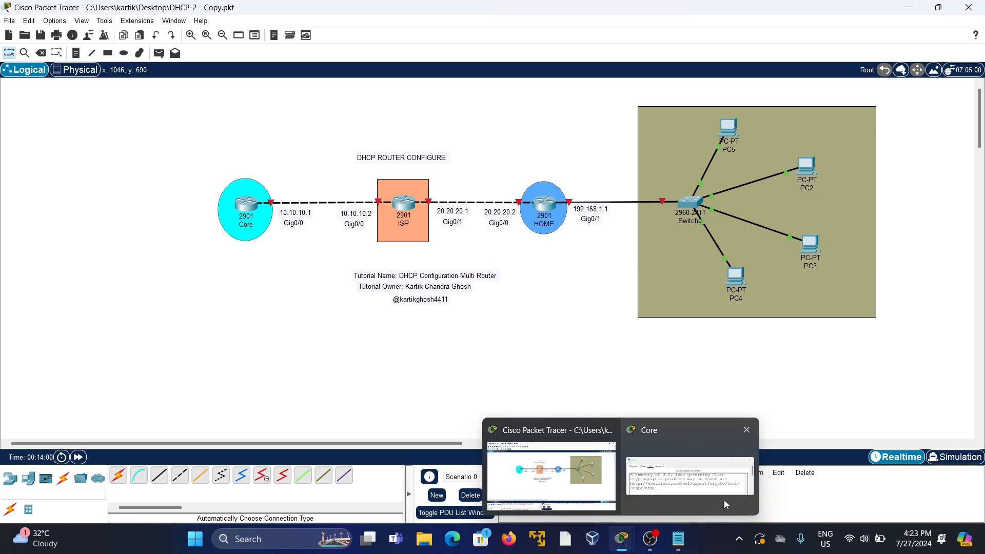
left_click(725, 499)
left_click_drag(581, 364, 148, 320)
scroll(183, 402, "down", 3)
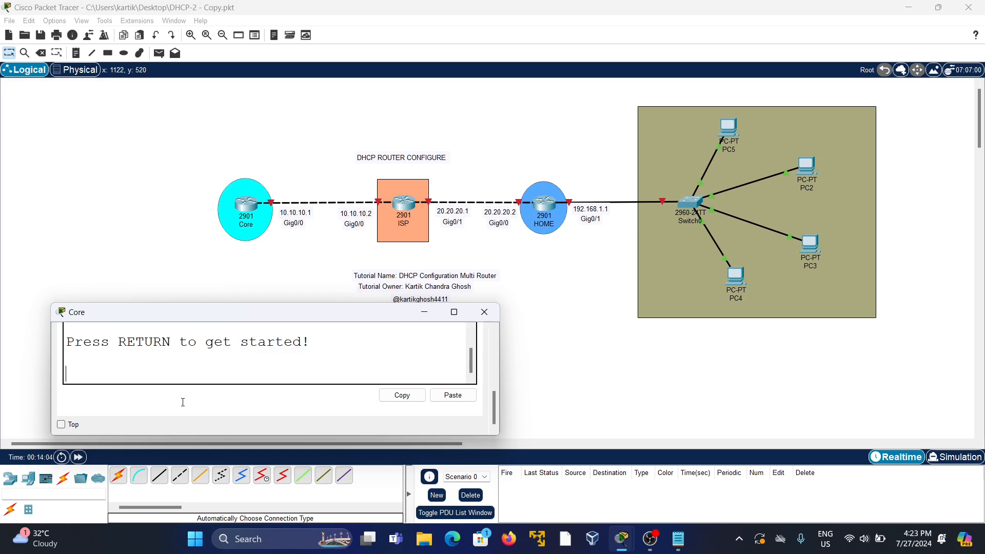
Step: Start the Core router's console session and enter privileged mode, then global configuration mode with "config t"
left_click(134, 366)
key("Return")
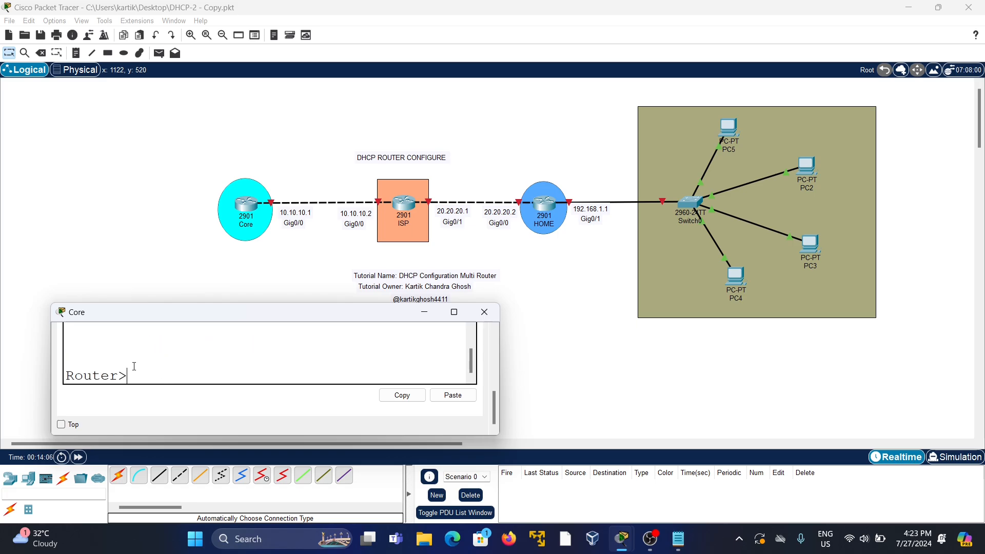
type("en")
key("Return")
left_click_drag(157, 304, 155, 255)
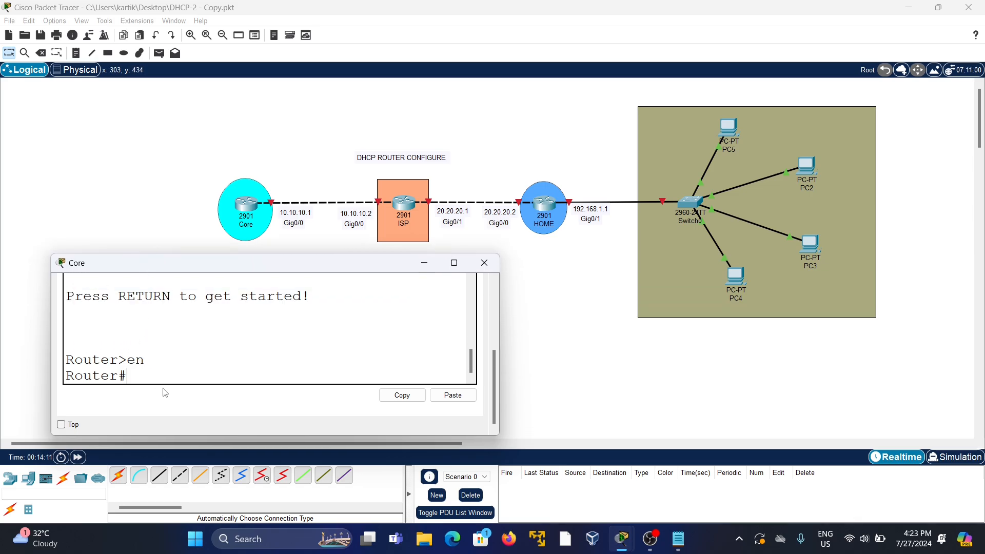
type("co")
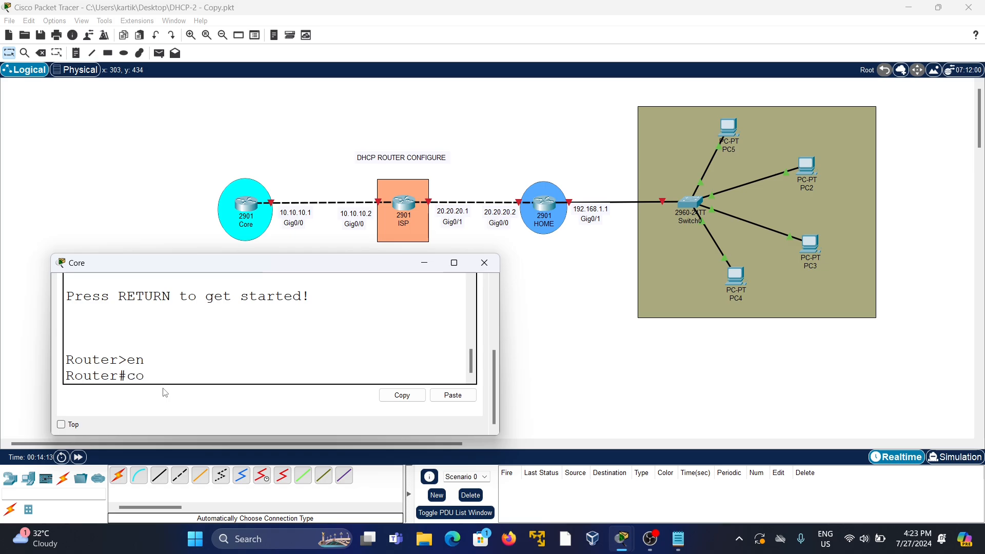
type("nfig t")
key("Return")
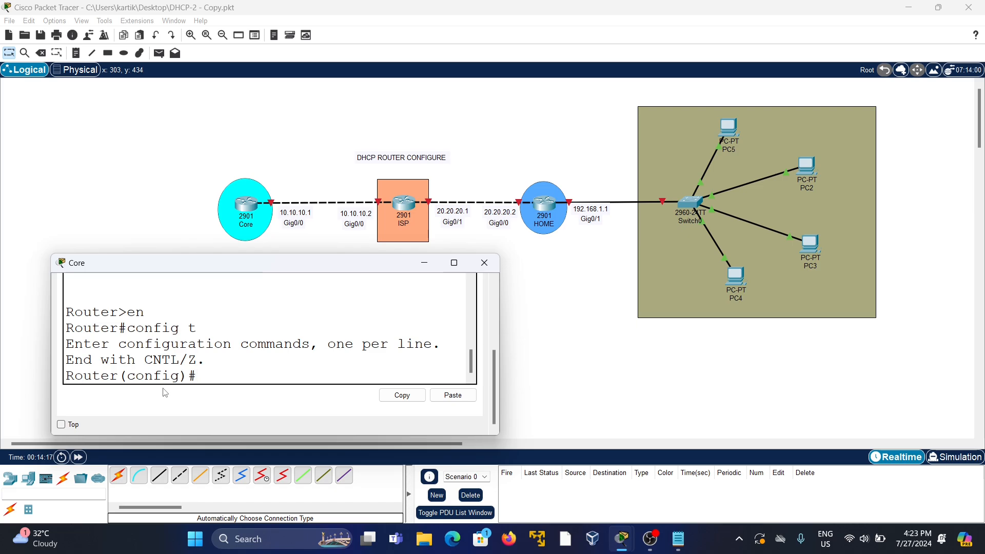
Step: Assign 10.10.10.1 with mask 255.255.255.0 to the Core router's gig0/0 interface and enable it with "no sh"
type("int gig0/0")
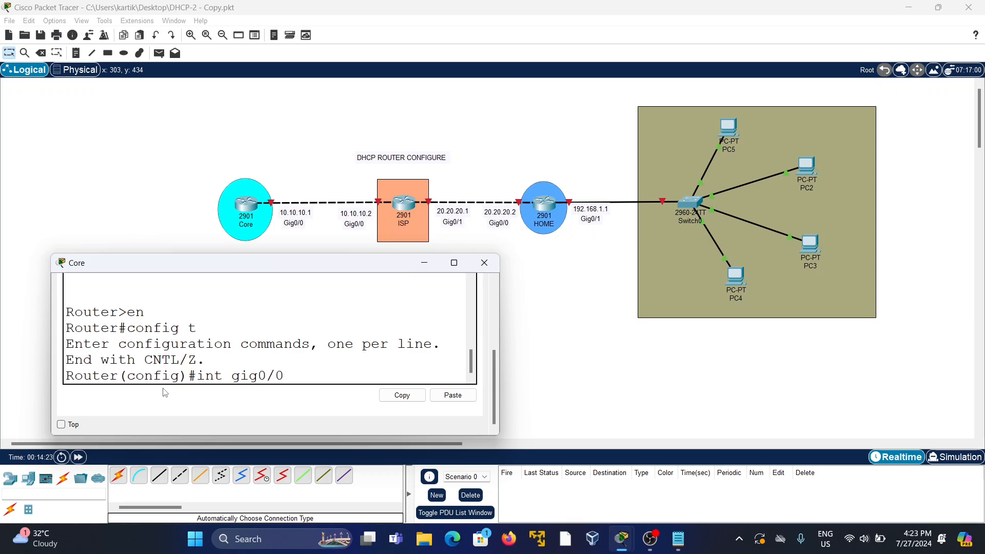
key("Return")
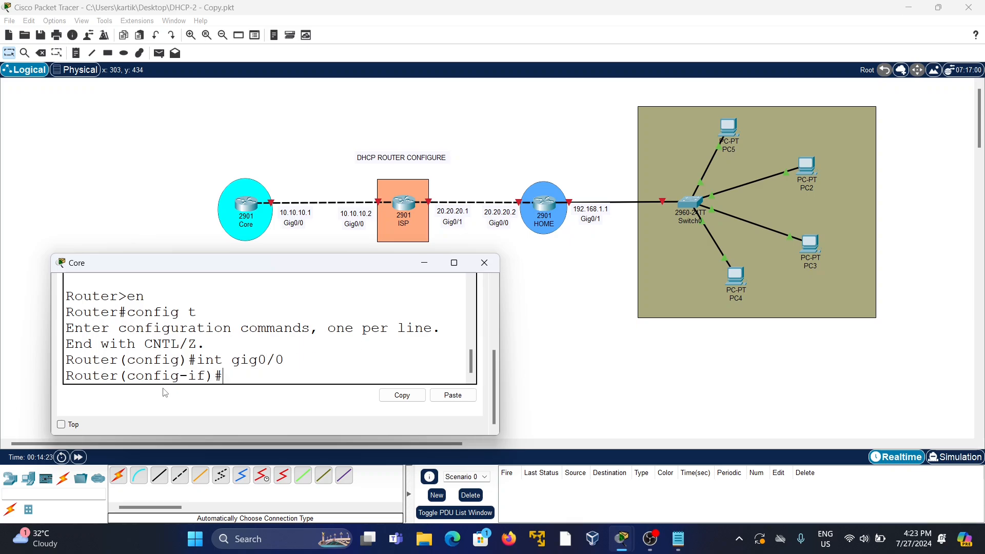
type("ip add 10.10.10.1")
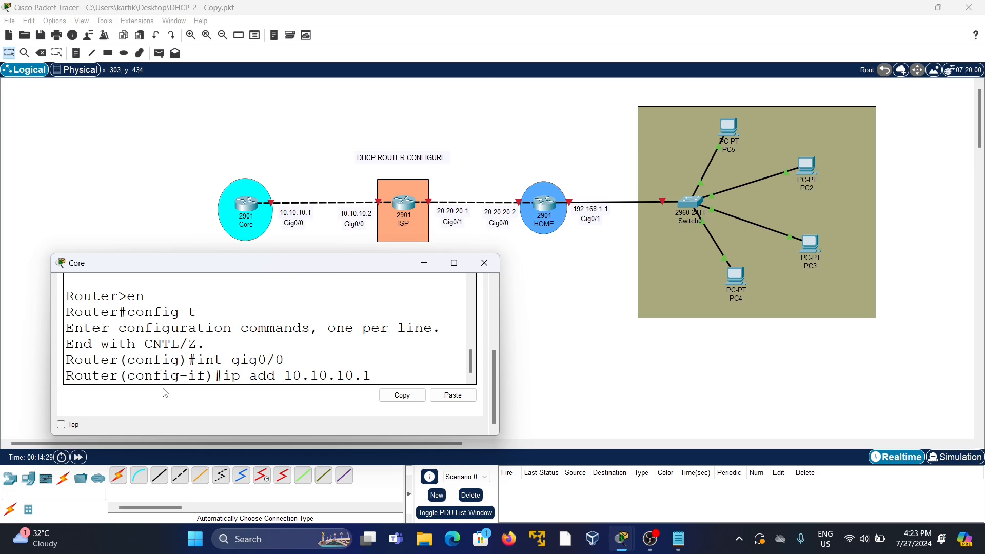
type(" 255.255.255.0")
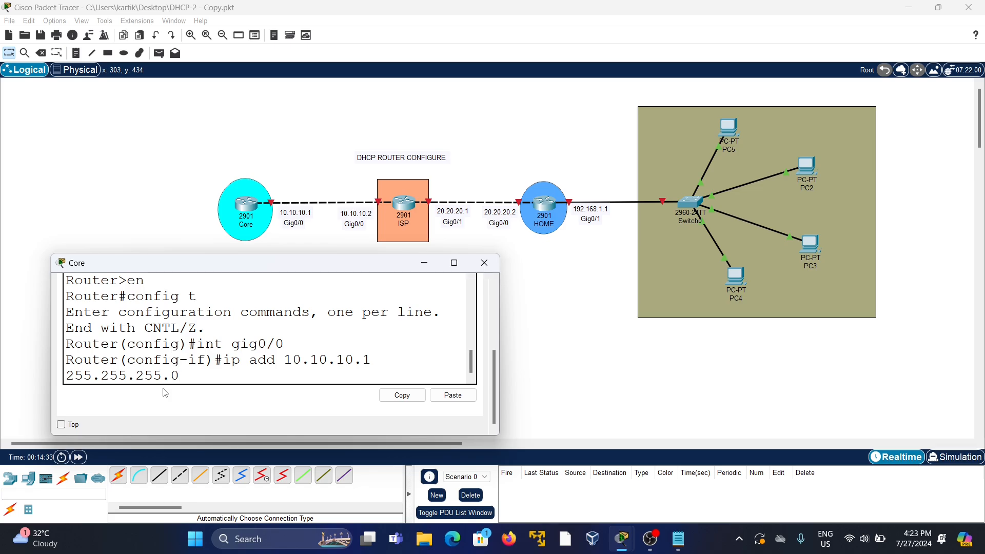
key("Return")
type("no sh")
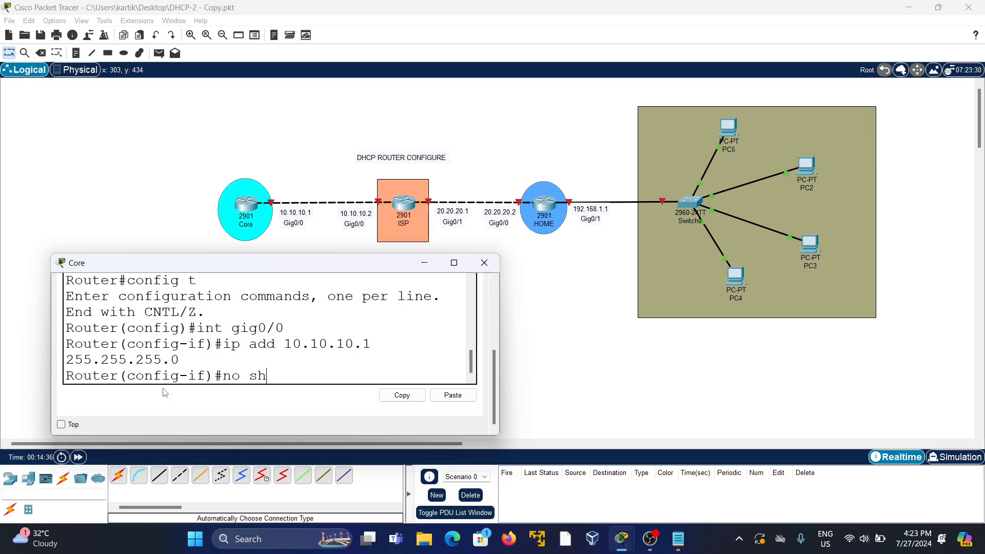
key("Return")
key("Return")
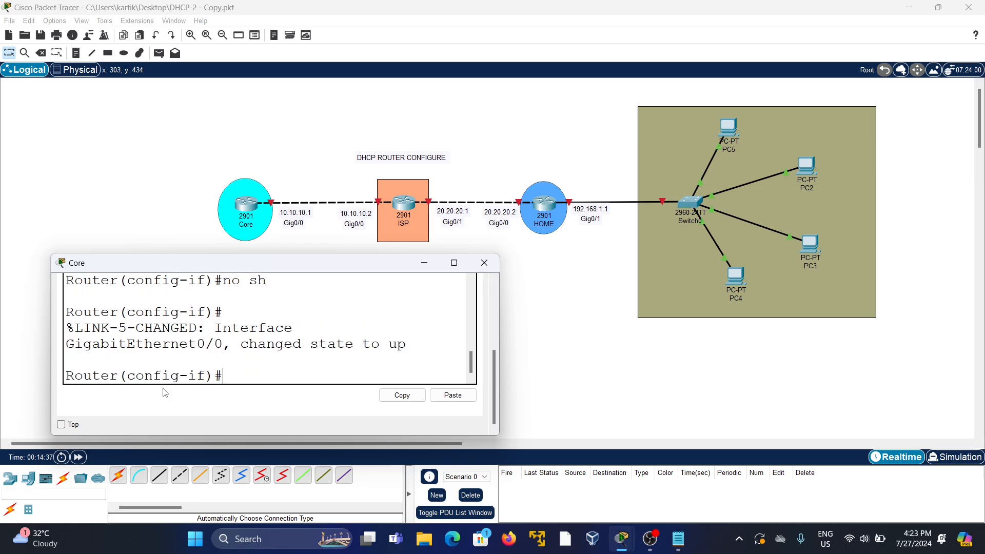
type("route")
key("BackSpace")
key("BackSpace")
key("BackSpace")
key("BackSpace")
key("BackSpace")
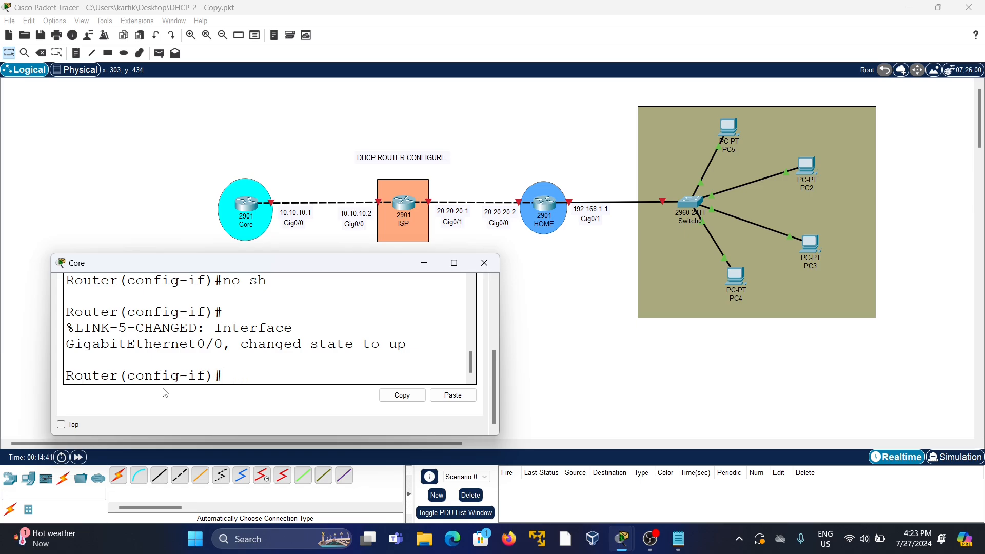
Step: Close the Core router's window, open the ISP router's command line and enter global configuration mode
left_click(498, 268)
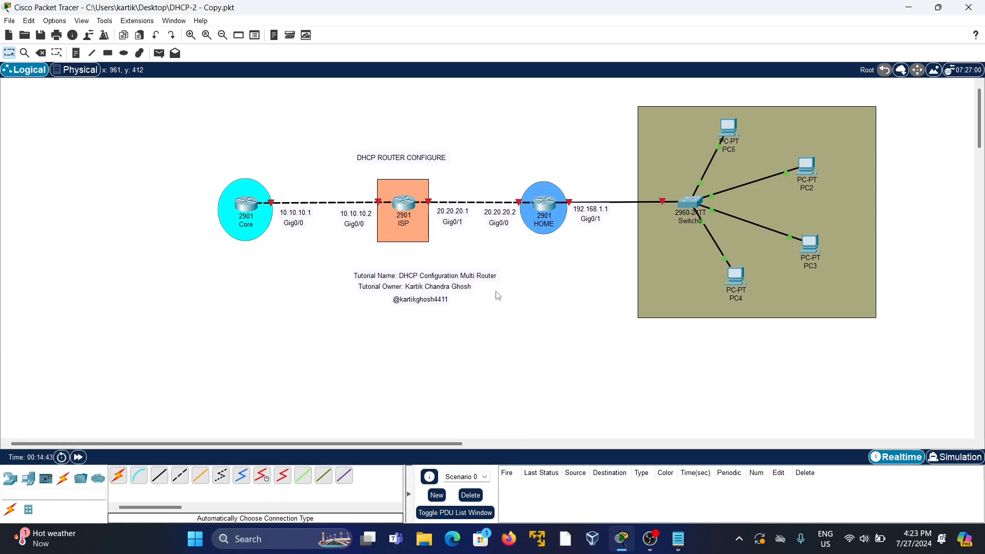
left_click(410, 210)
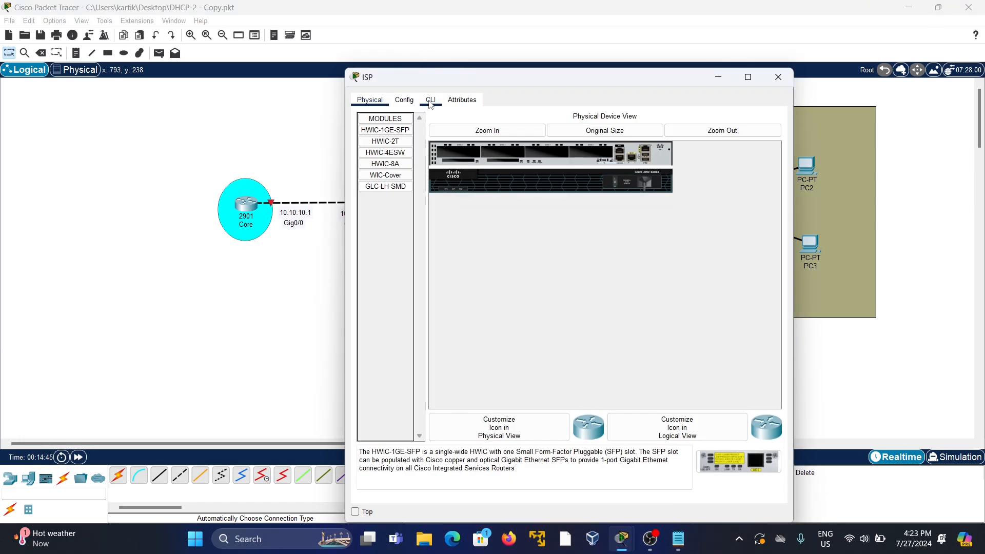
left_click(433, 98)
left_click_drag(442, 84, 613, 57)
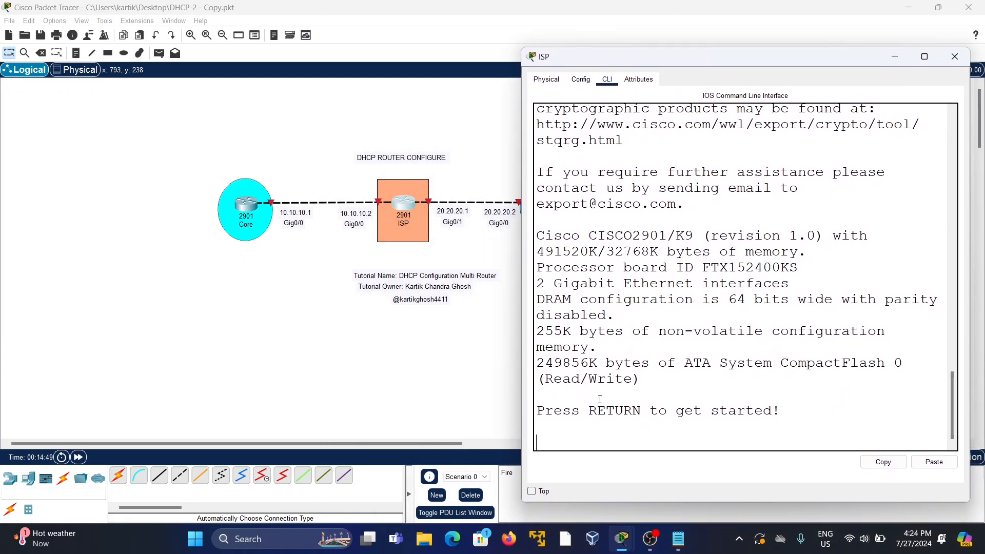
key("Return")
type("en")
key("Return")
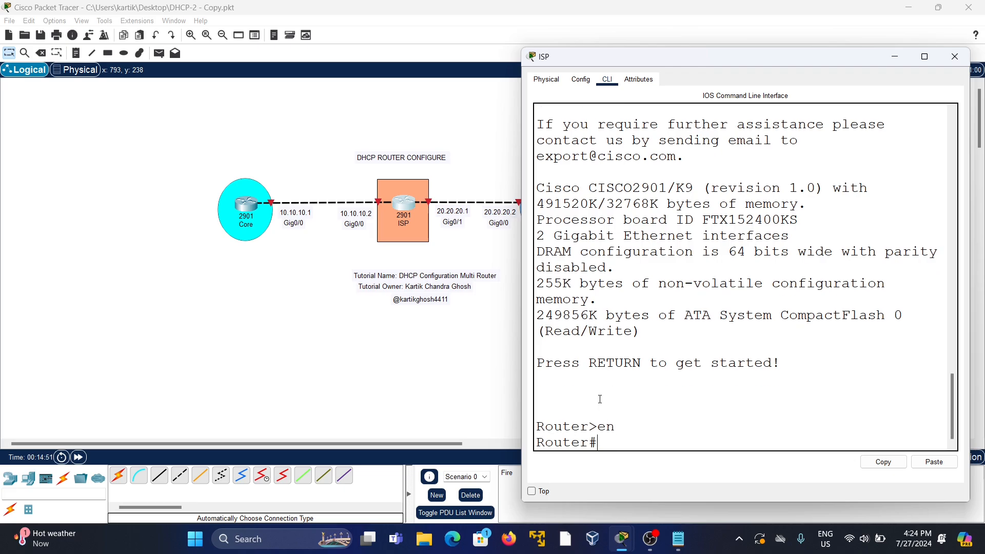
type("config t")
key("Return")
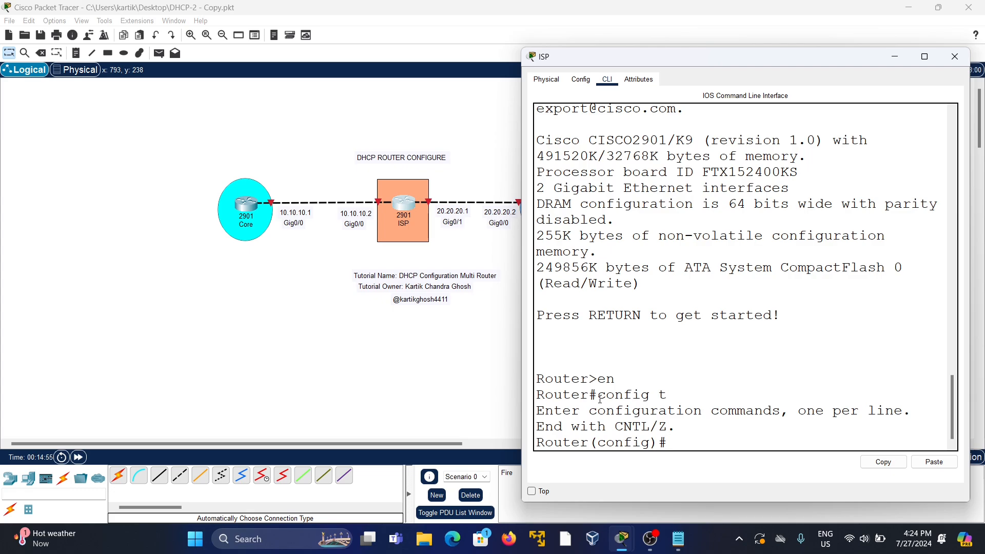
Step: Assign 10.10.10.2 with mask 255.255.255.0 to the ISP router's gig0/0 interface and enable it with "no sh"
type("int gig0/0")
key("Return")
type("ip ")
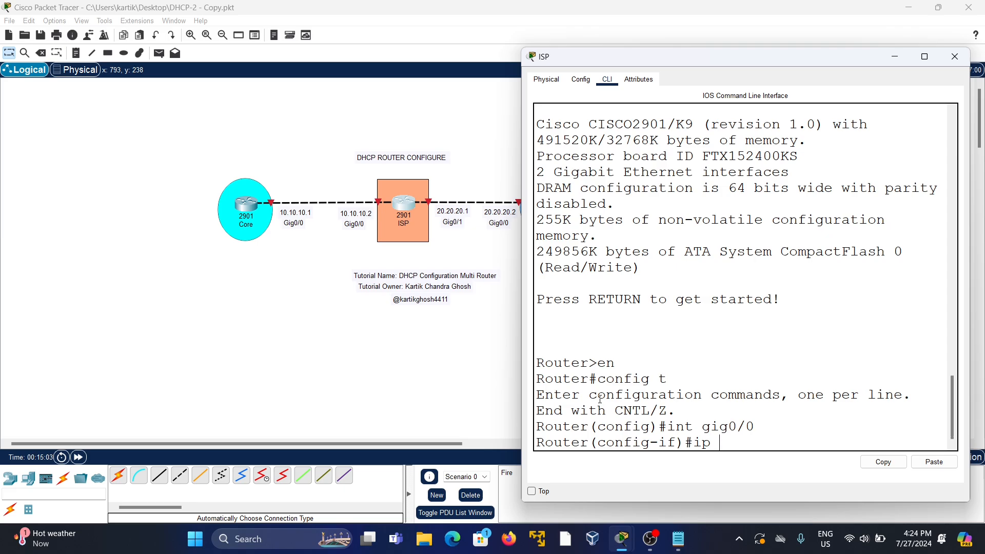
type("add 10.10.10.2 255.2")
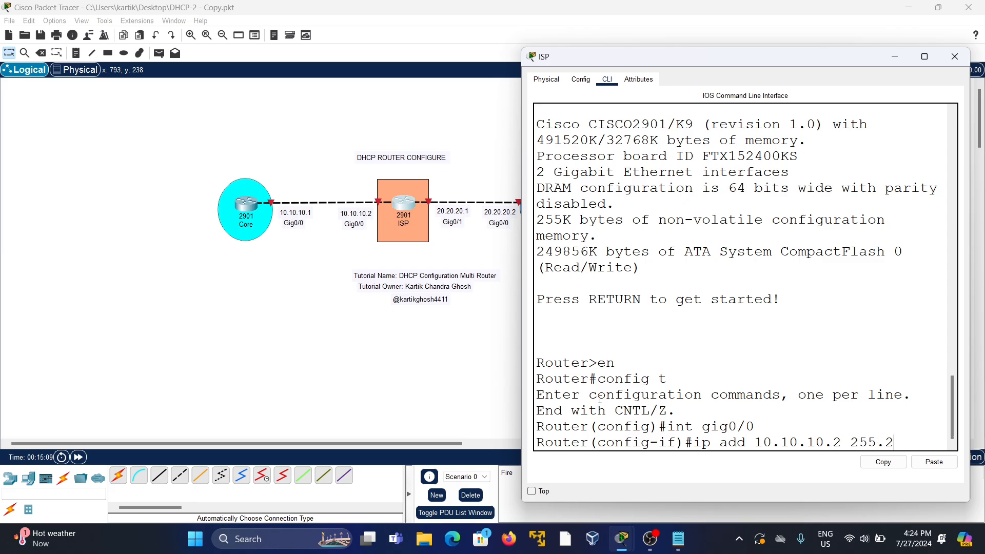
type("55.255.255.0")
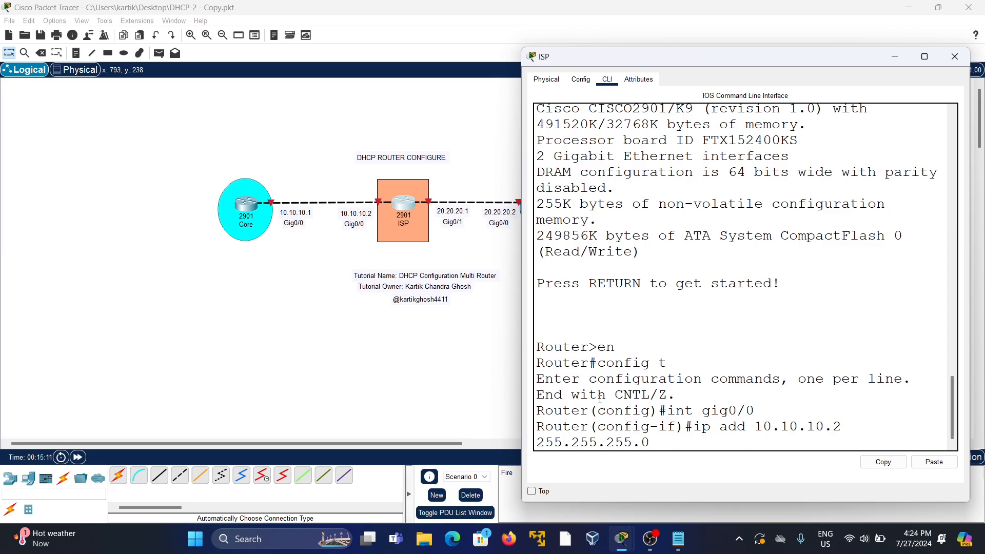
key("Return")
type("no s")
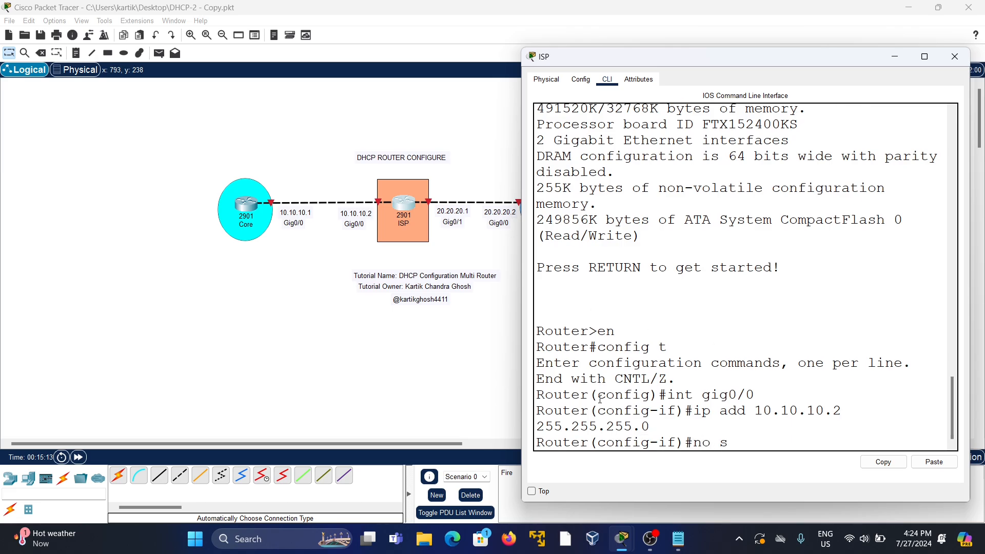
type("h")
key("Return")
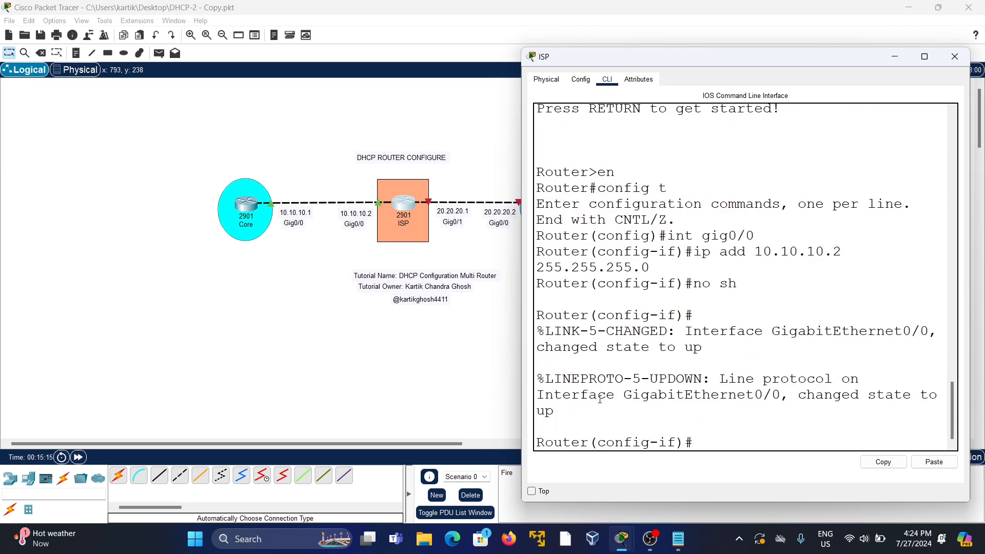
Step: Assign 20.20.20.1 with mask 255.255.255.0 to the ISP router's gig0/1 interface, enable it and close the router's window
type("int gig0/1")
key("Return")
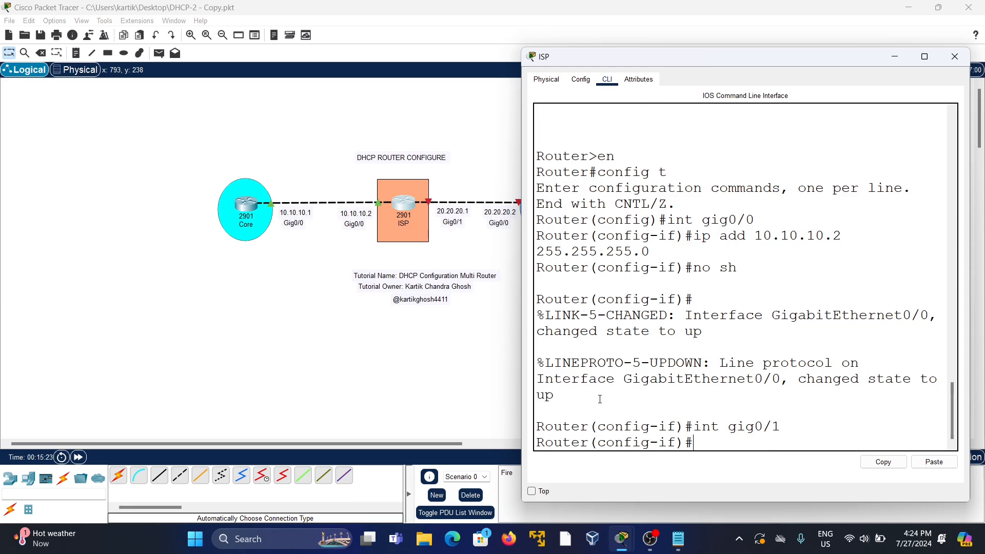
type("ip add 20.20.20.1 ")
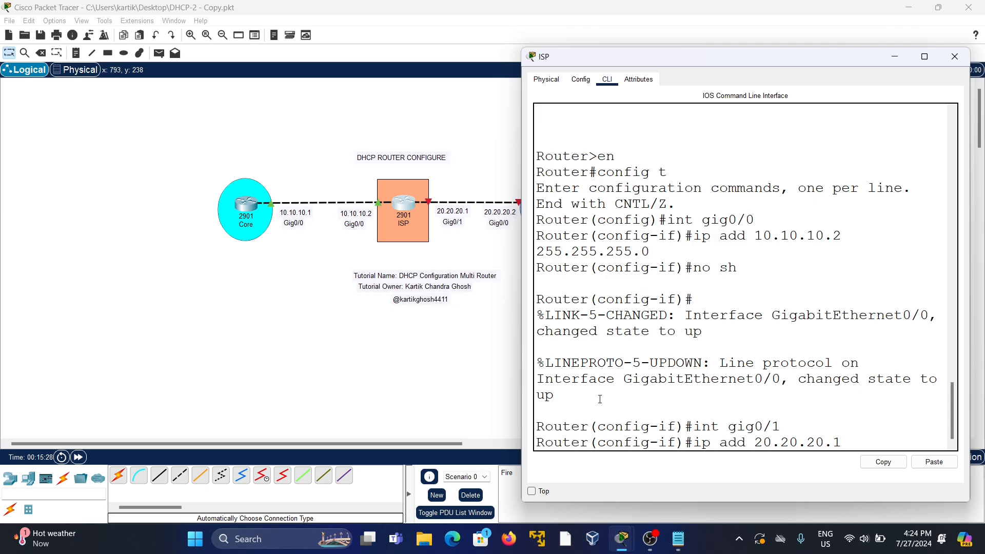
type("255.255.255.")
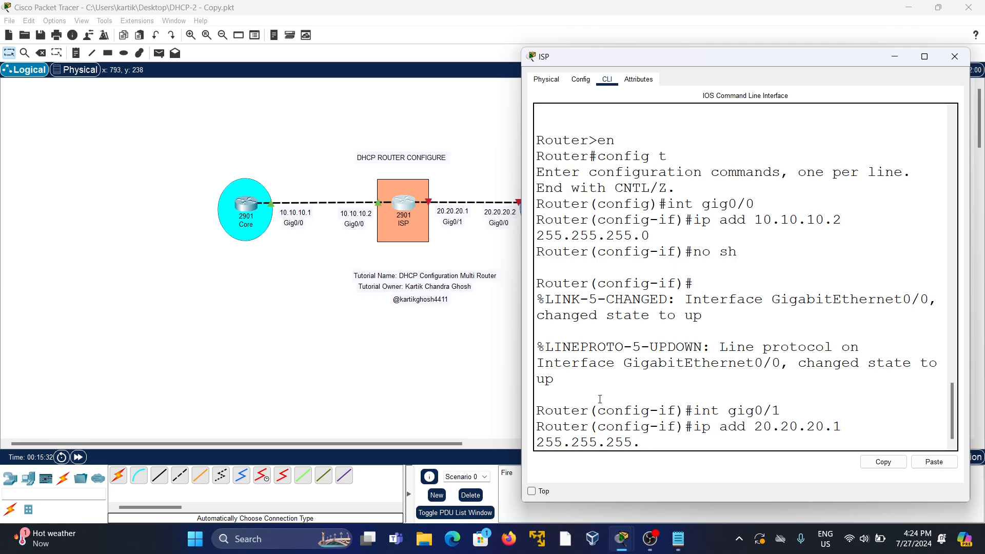
type("0")
key("Return")
type("nfig-if)#n")
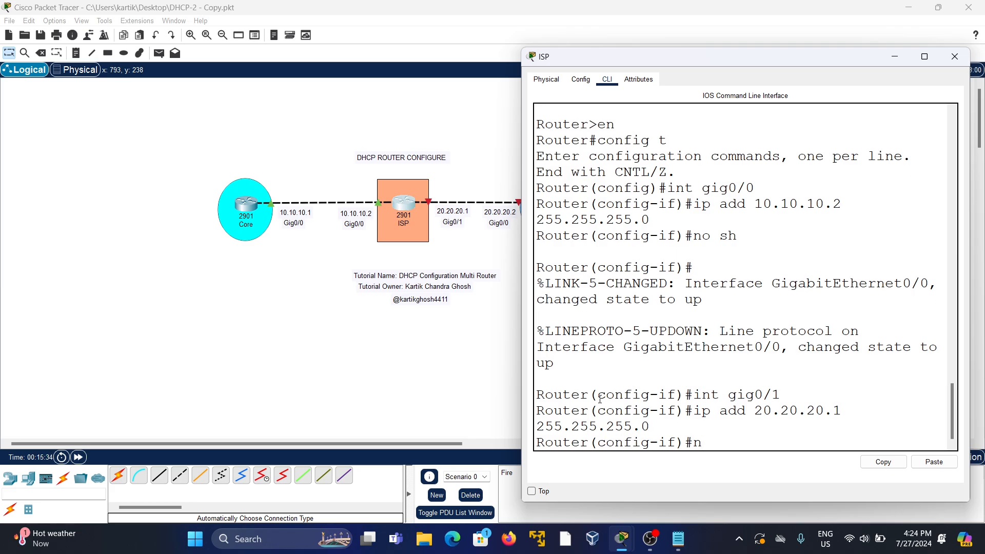
type("o sh")
key("Return")
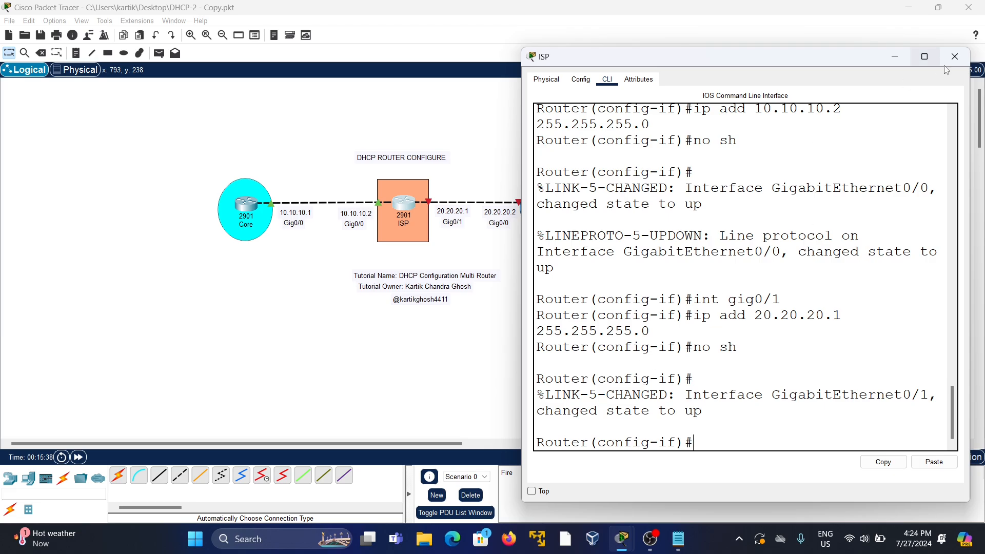
left_click(955, 56)
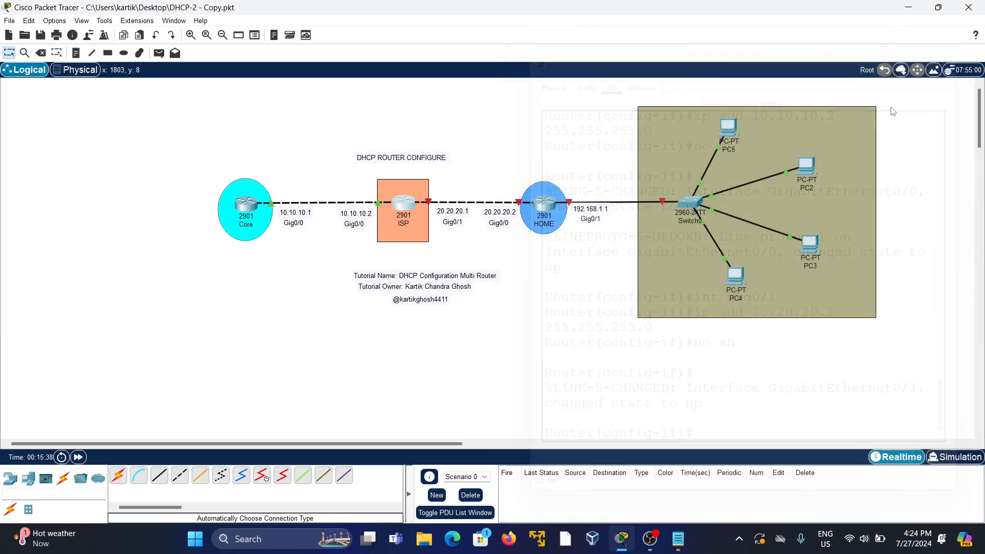
Step: Open the HOME router's command line and move its window clear of the HOME network
left_click(542, 207)
left_click_drag(480, 84, 139, 62)
left_click(88, 85)
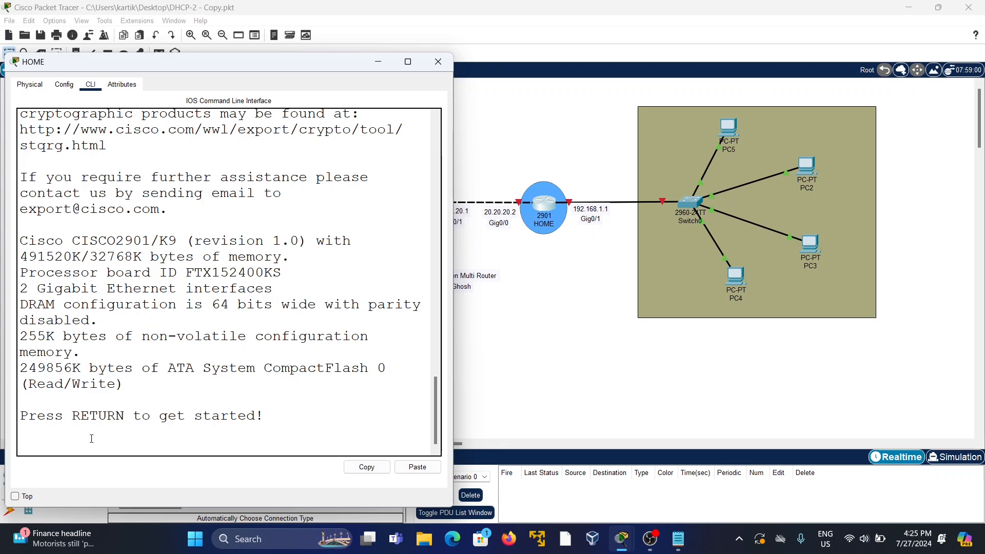
Step: Start the HOME router's console session, enter privileged mode and go into global configuration mode
key("Return")
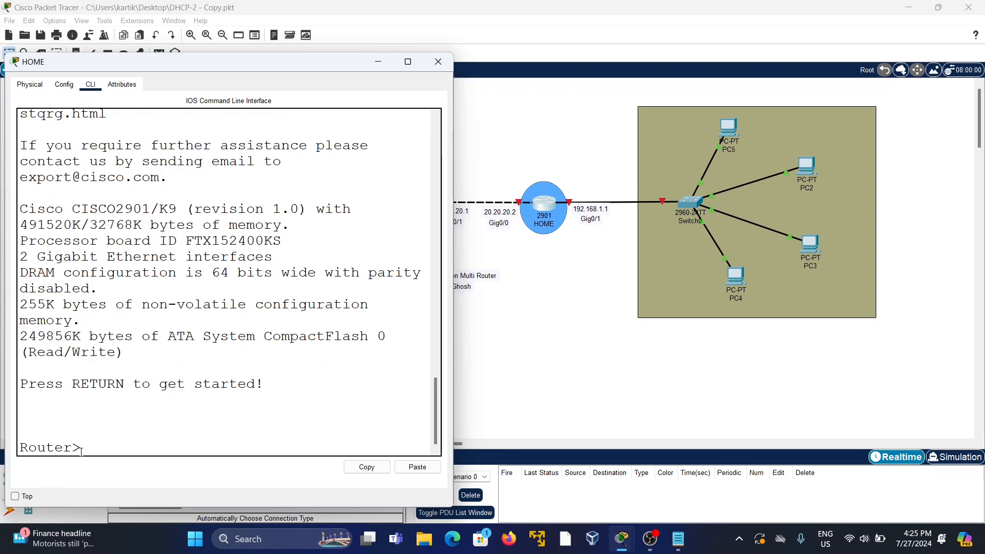
type("en")
key("Return")
type("config")
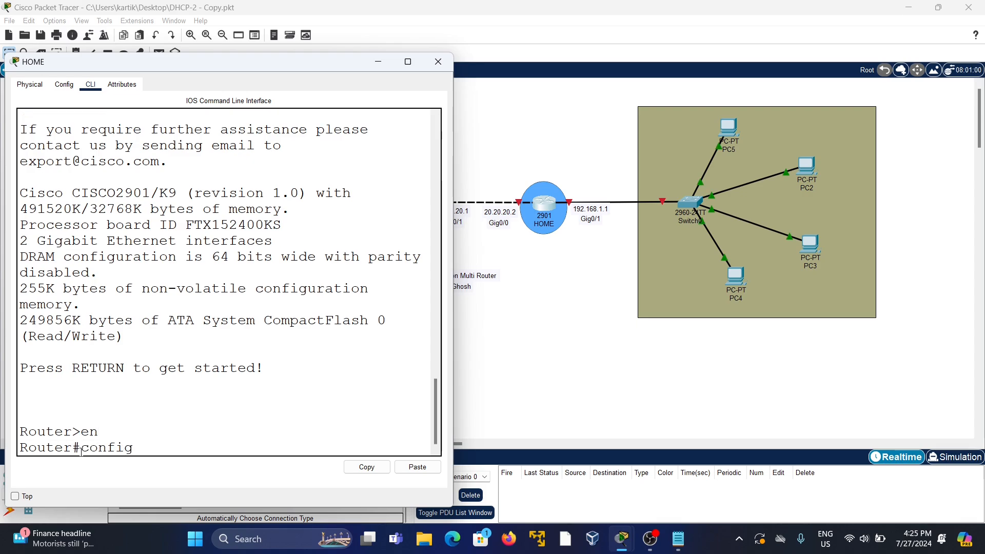
type(" t")
key("Return")
Step: Assign 20.20.20.2 with mask 255.255.255.0 to the HOME router's gig0/0 interface and enable it with "no sh"
type("int")
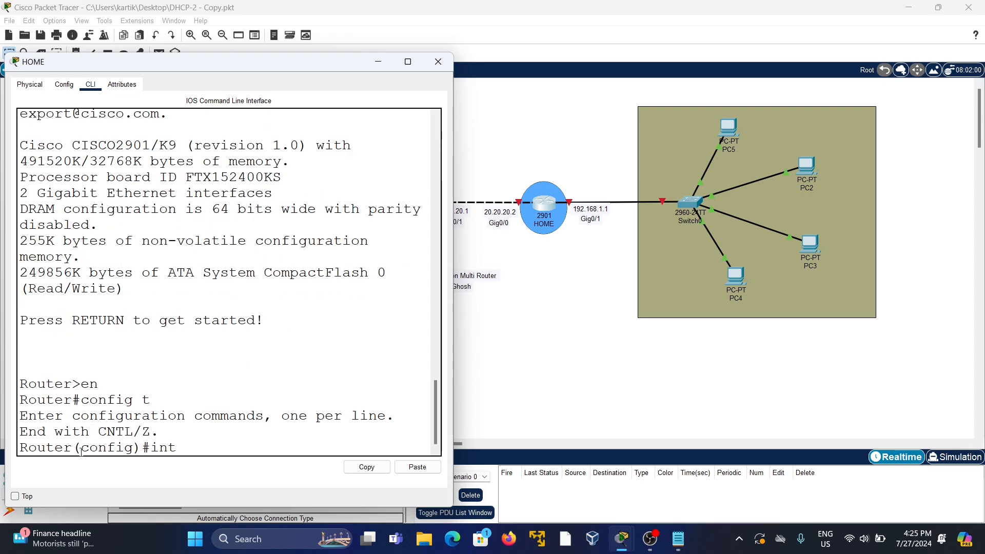
type(" gig0/0")
key("Return")
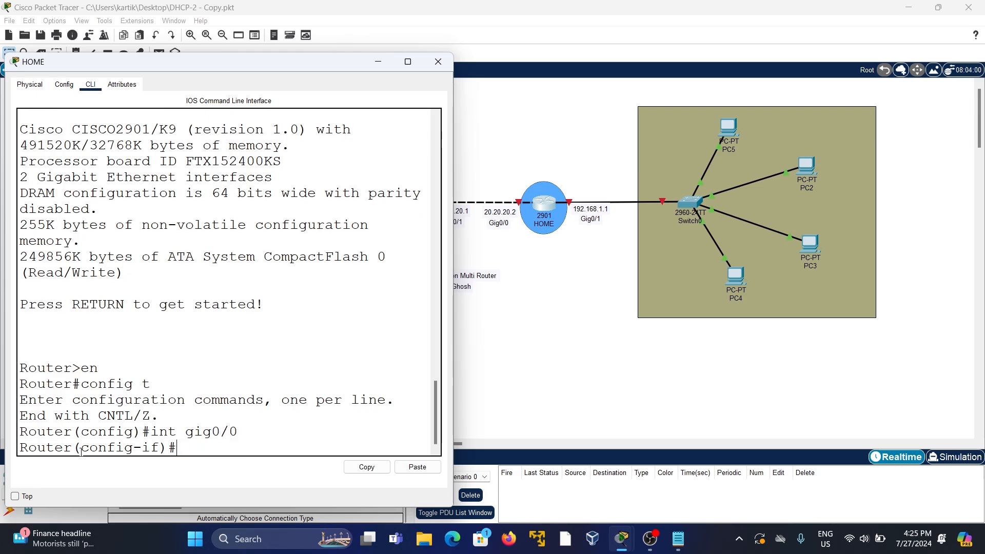
type("ip add 20.20.")
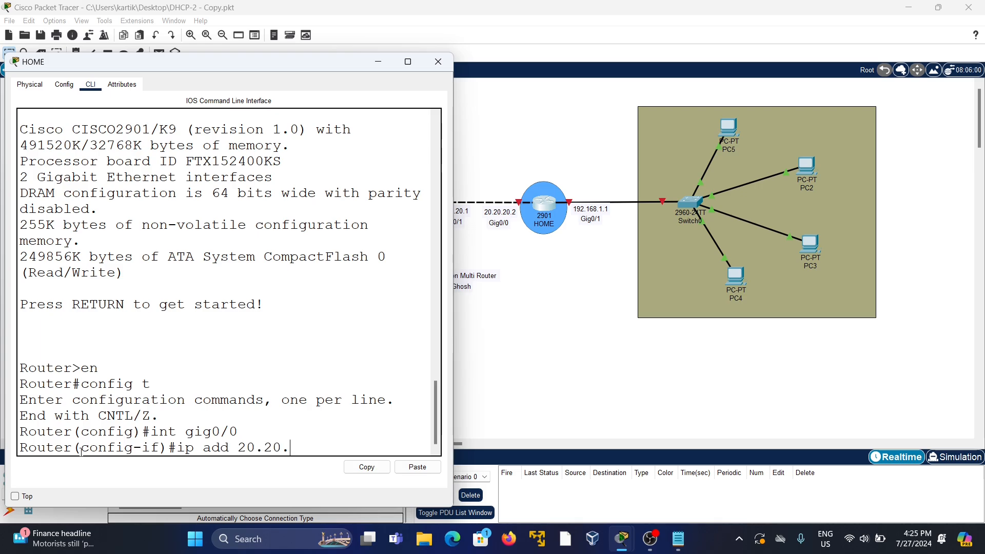
type("20.2 255.255.")
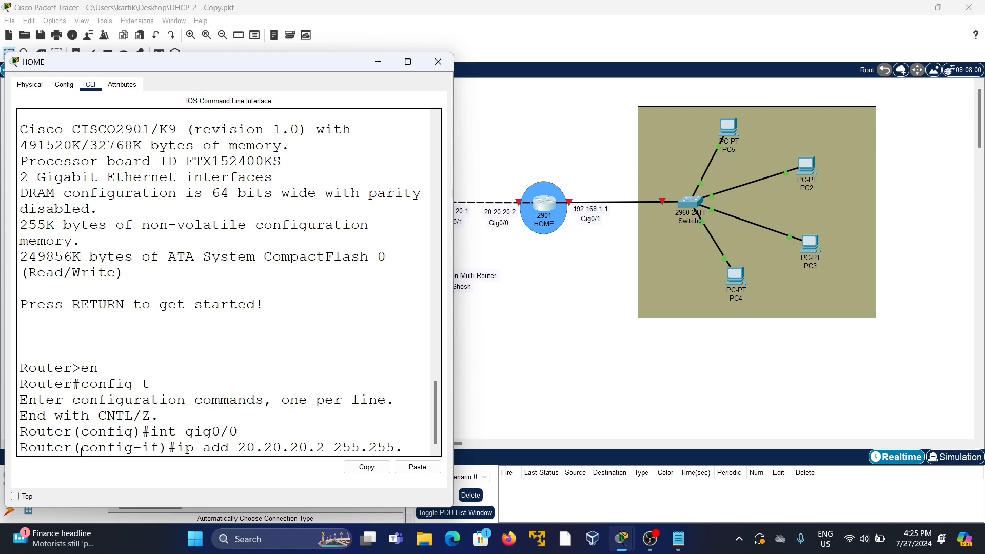
type("255.0")
key("Return")
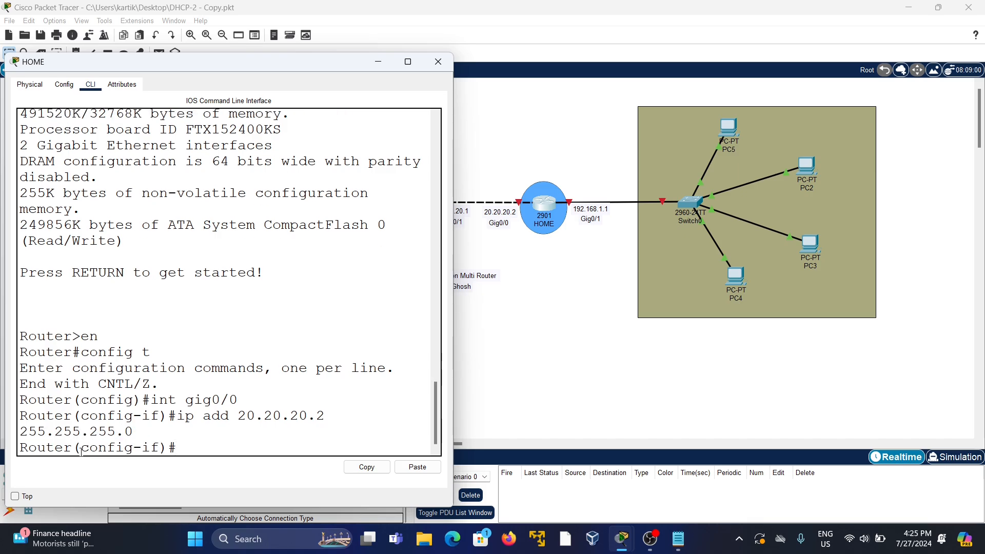
type("no sh")
key("Return")
Step: Assign 192.168.1.1 with mask 255.255.255.0 to the HOME router's gig0/1 interface, enable it and close the router's window
type("i")
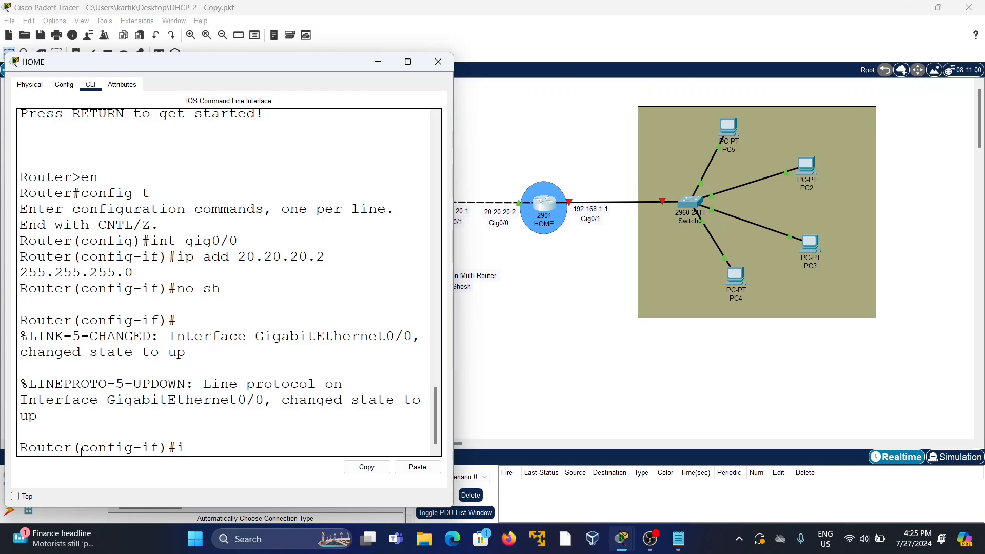
type("nt gig")
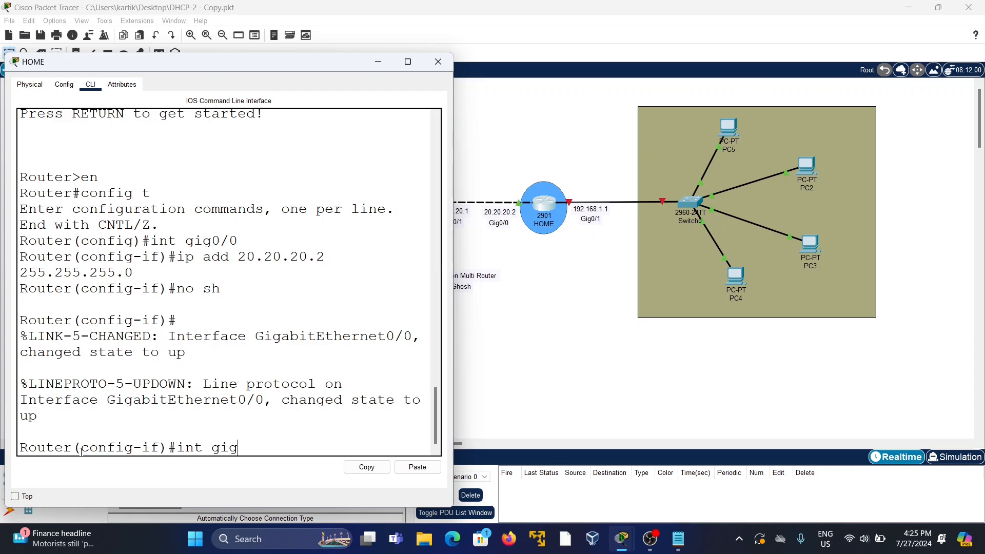
type("0/1")
key("Return")
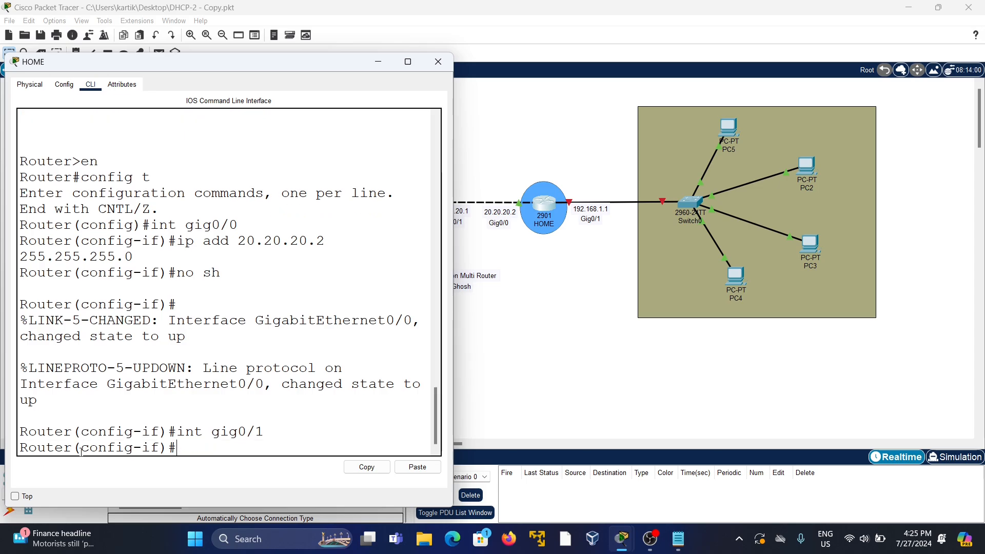
type("ip add 192.168.")
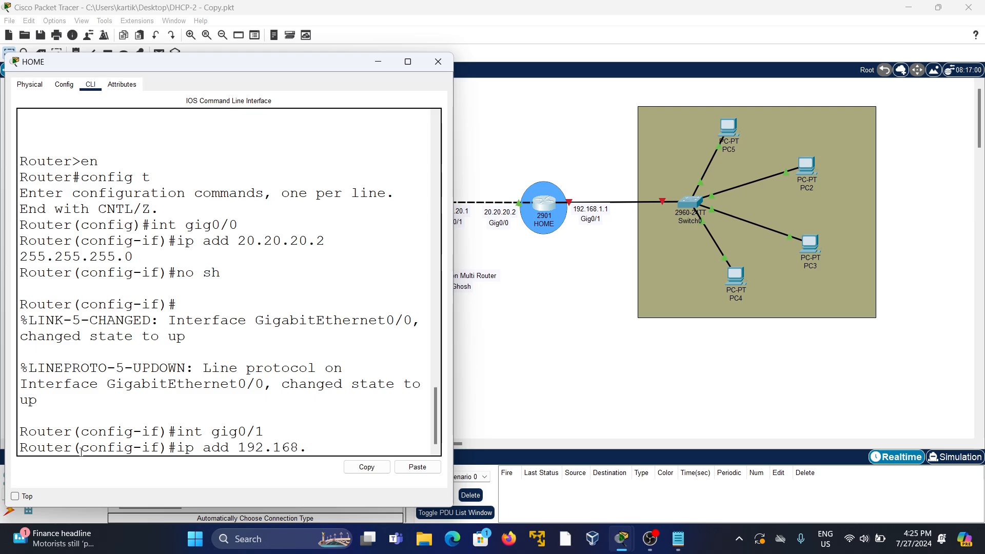
type("1.1 255.255.255")
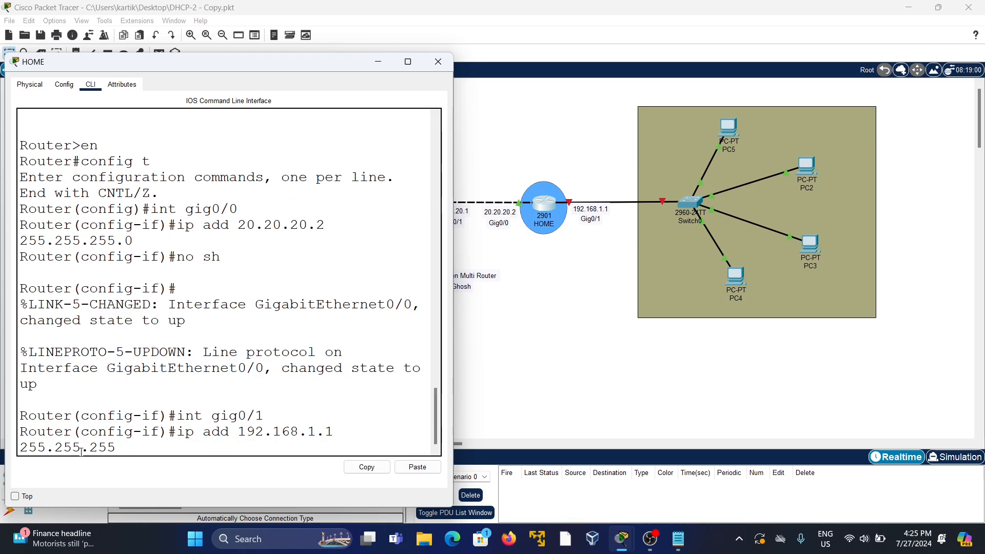
type(".0")
key("Return")
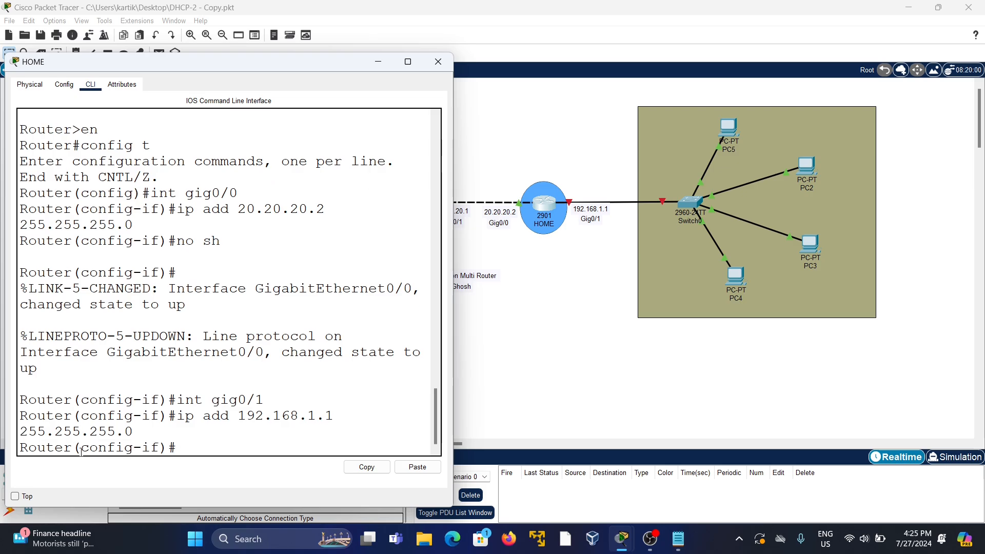
type("no sh")
key("Return")
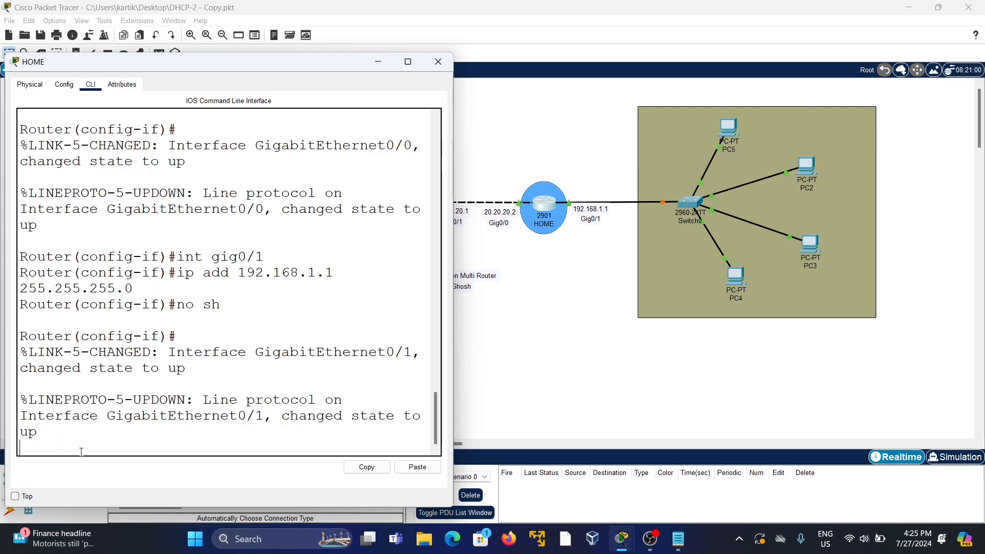
key("Return")
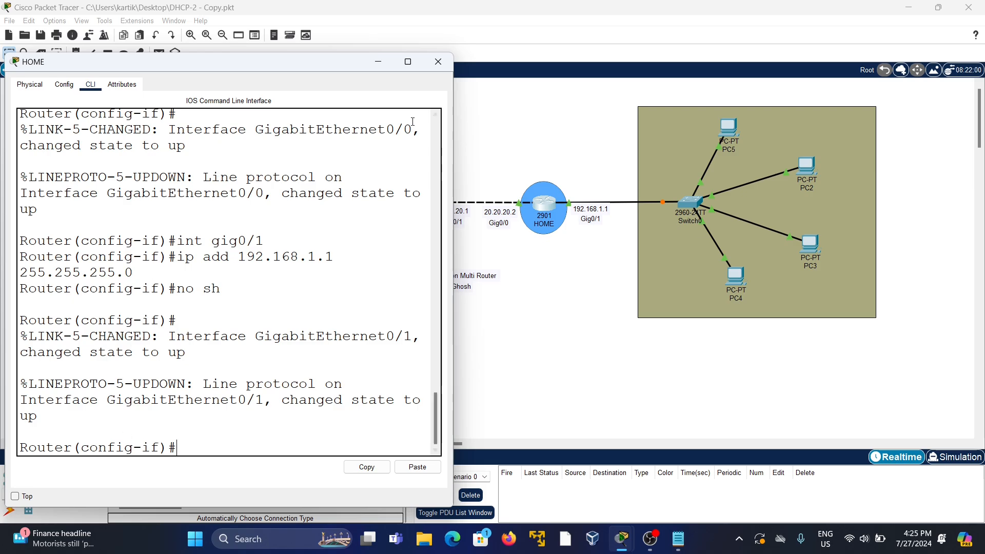
left_click(438, 61)
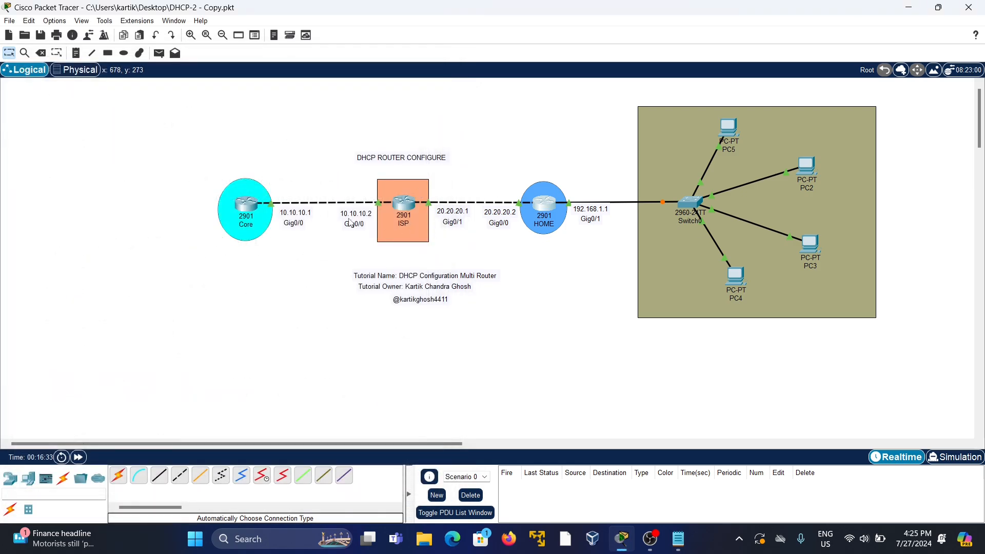
Step: Switch to the Notepad tutorial notes and change "working" to "done" on the router interface item in Part 1
left_click(678, 538)
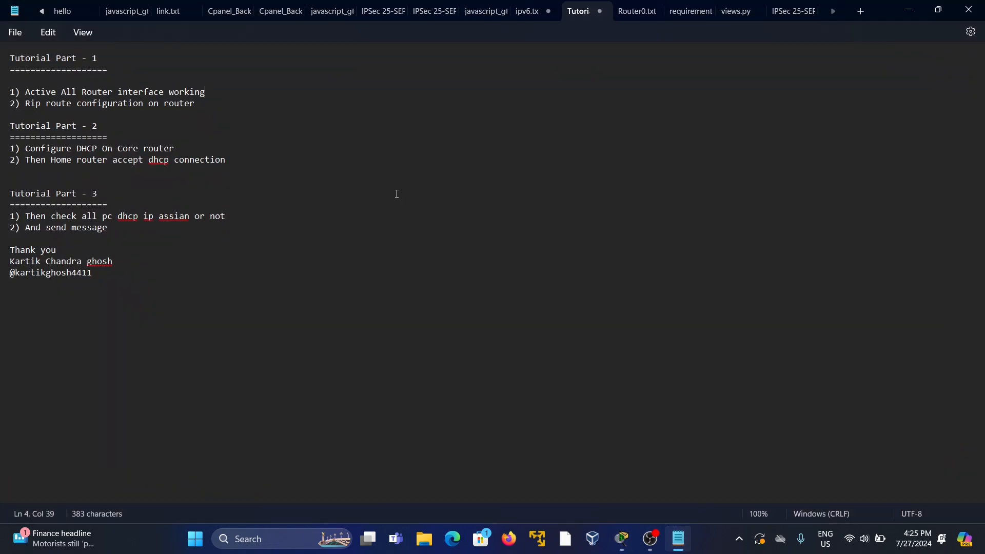
key("BackSpace")
key("BackSpace")
key("BackSpace")
key("BackSpace")
key("BackSpace")
key("BackSpace")
type("done")
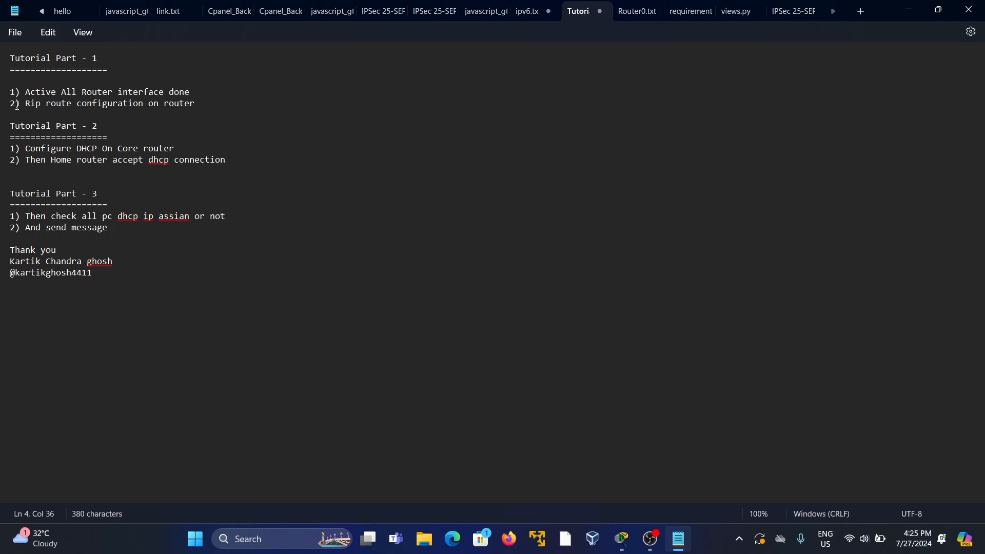
Step: Append "working" to the "Rip route configuration on router" item and minimize the notes to return to Packet Tracer
left_click_drag(16, 105, 163, 105)
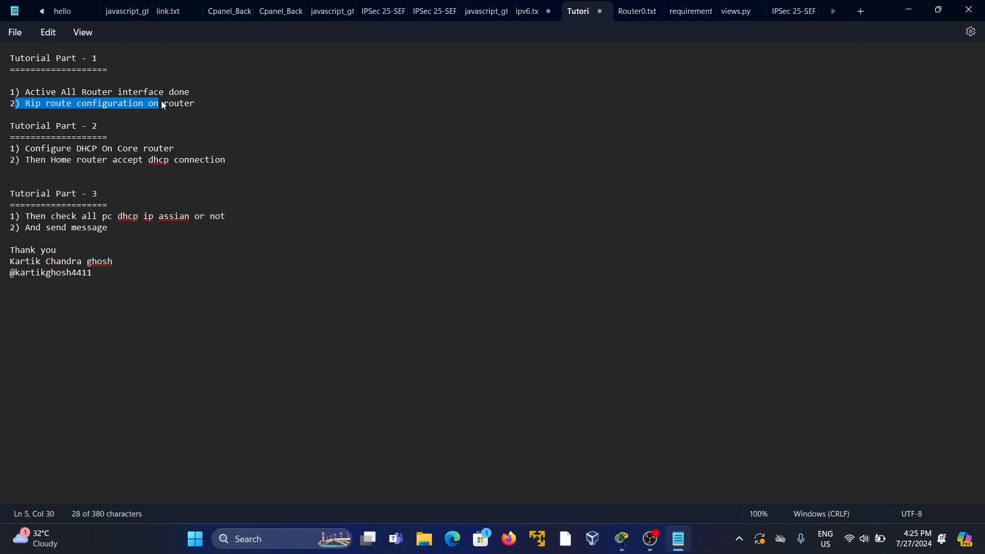
left_click(194, 104)
type("working")
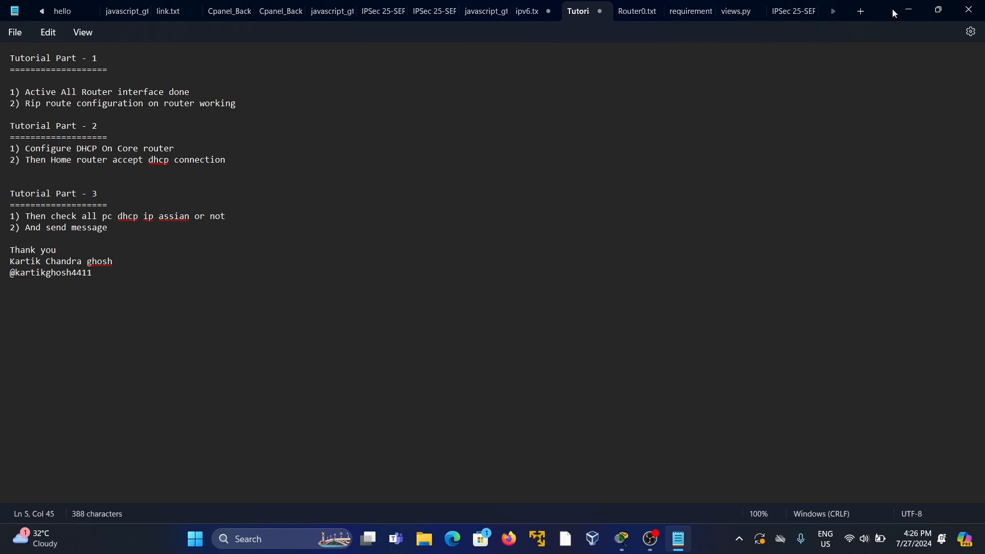
left_click(909, 9)
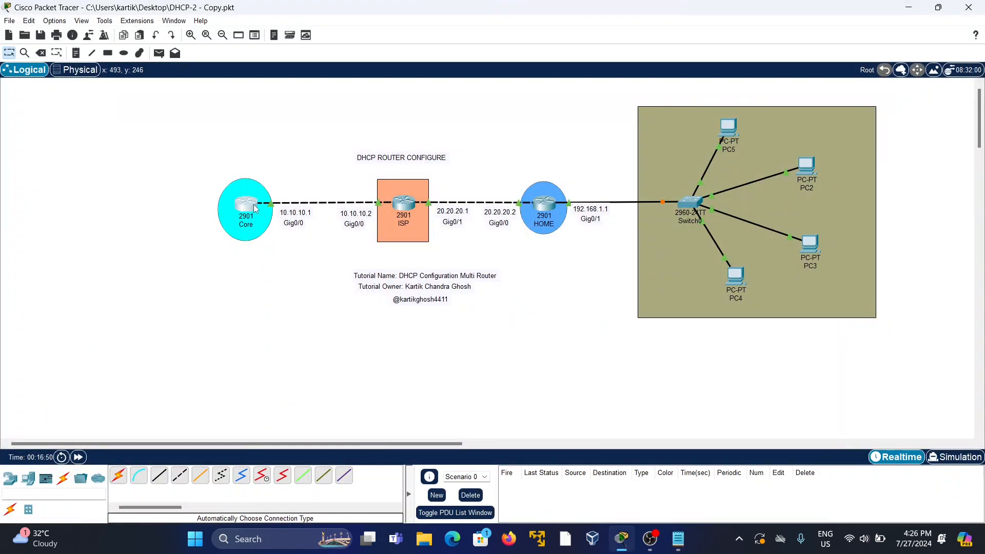
Step: Enable RIP on the Core router with "router rip", advertise network 10.10.10.0 and close the router's window
left_click(255, 208)
left_click_drag(446, 90, 592, 107)
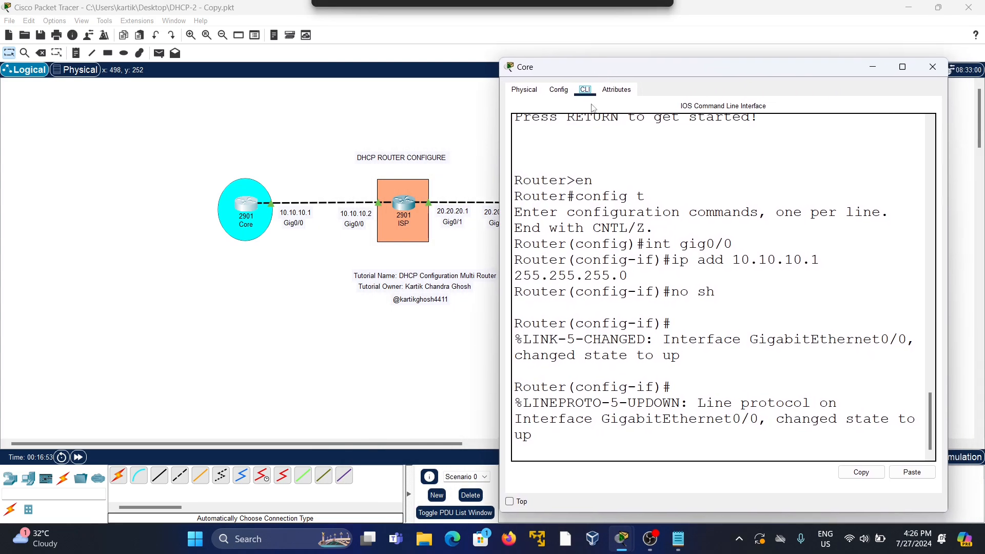
left_click(558, 453)
key("Return")
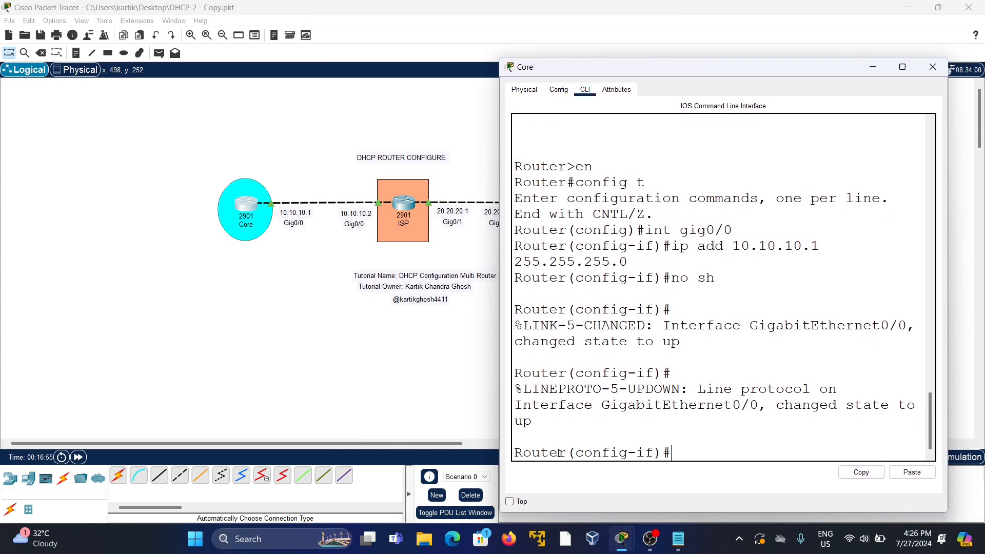
type("router rip")
key("Return")
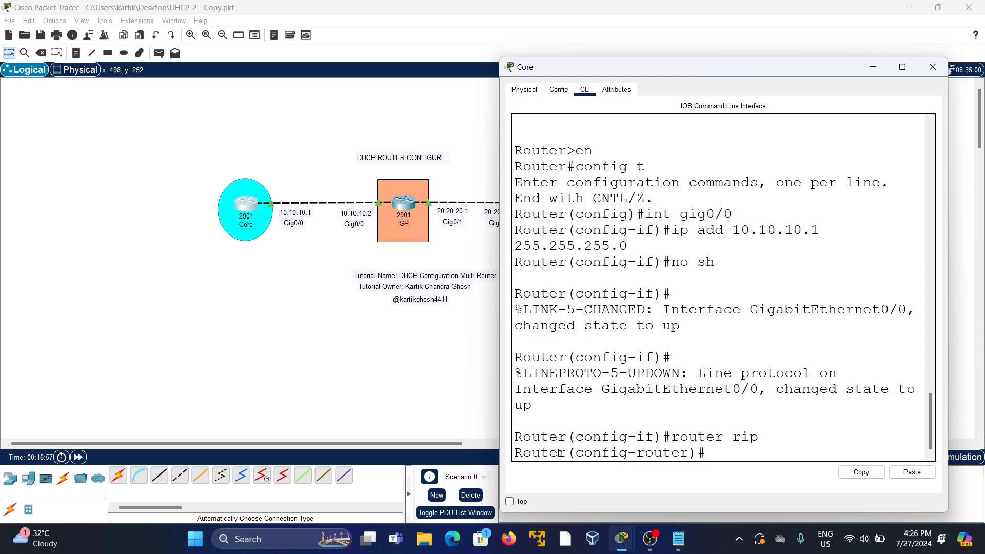
type("network 10.10.1")
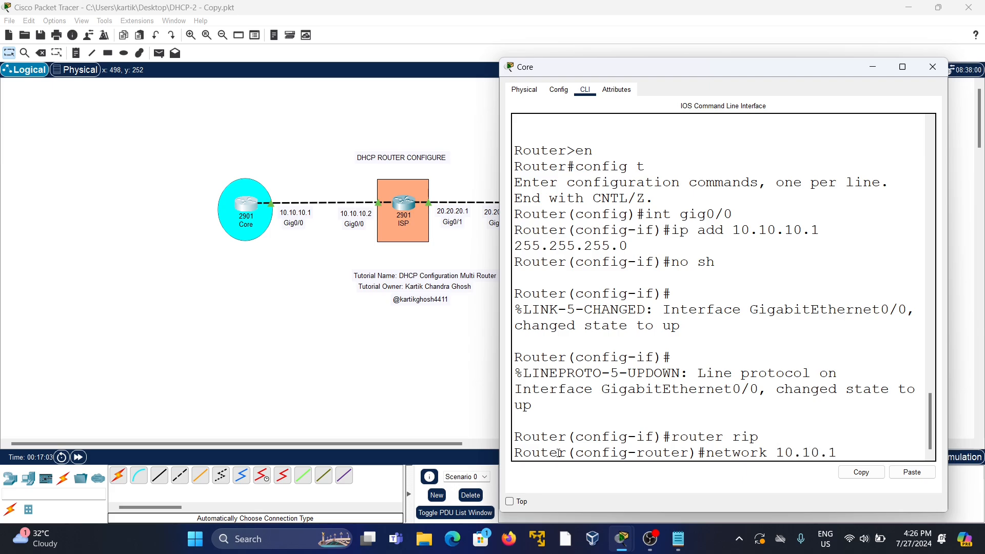
type("0.0")
key("Return")
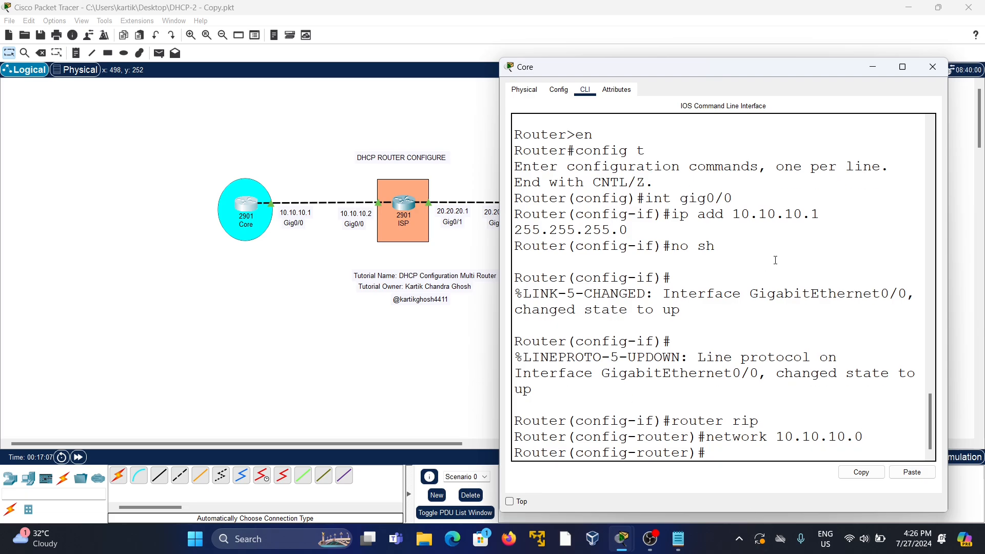
left_click(932, 67)
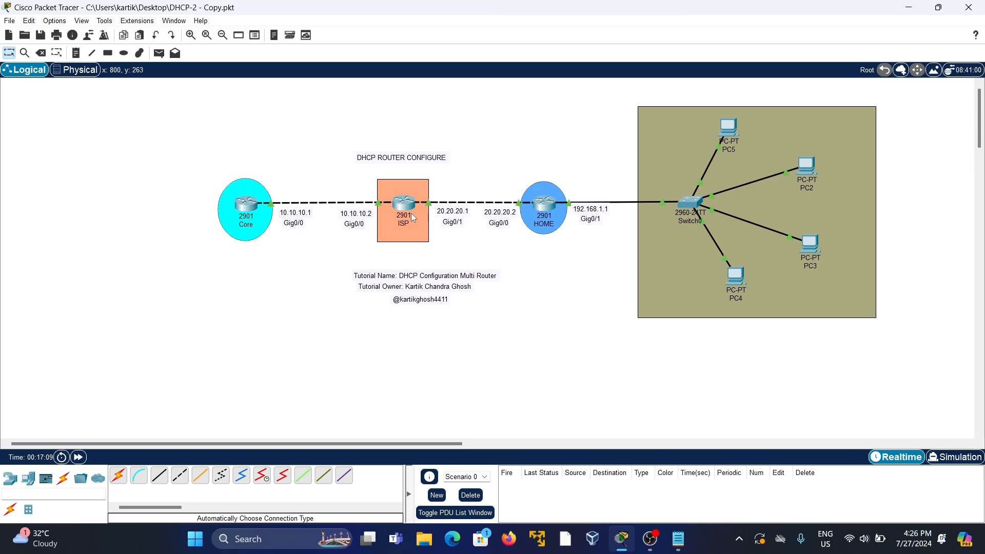
Step: Enable RIP on the ISP router with "router rip" and advertise network 10.10.10.0
left_click(414, 218)
left_click_drag(461, 80, 610, 57)
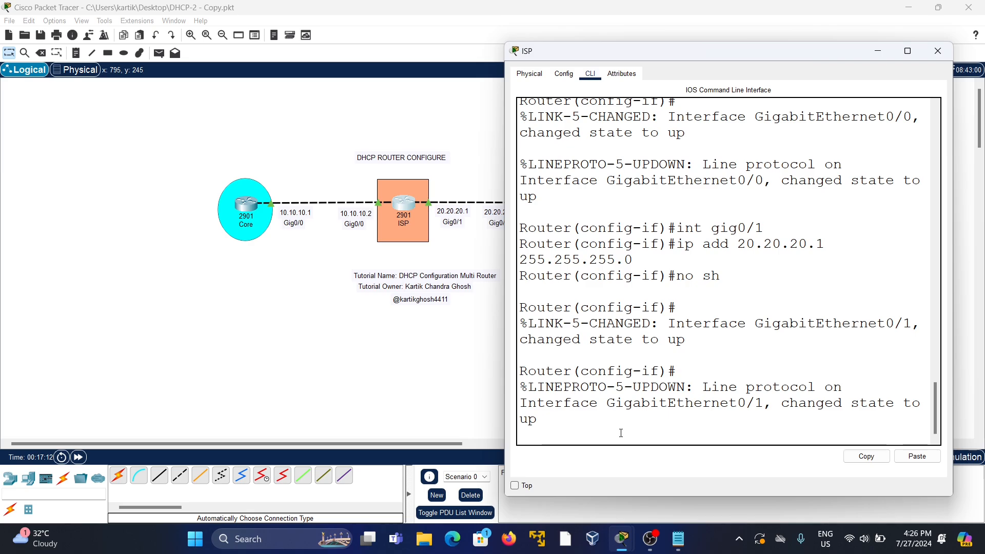
key("Return")
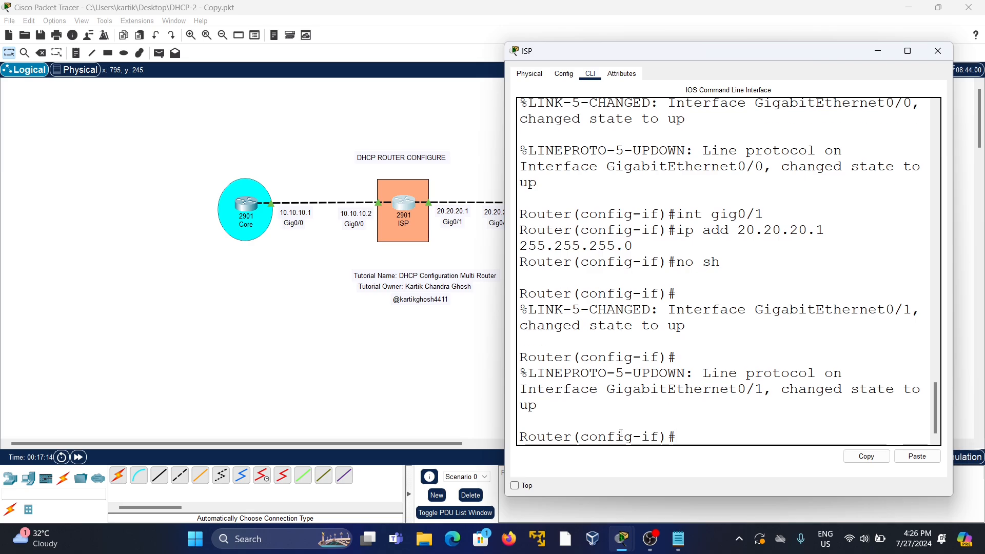
type("router rip")
key("Return")
type("netwo")
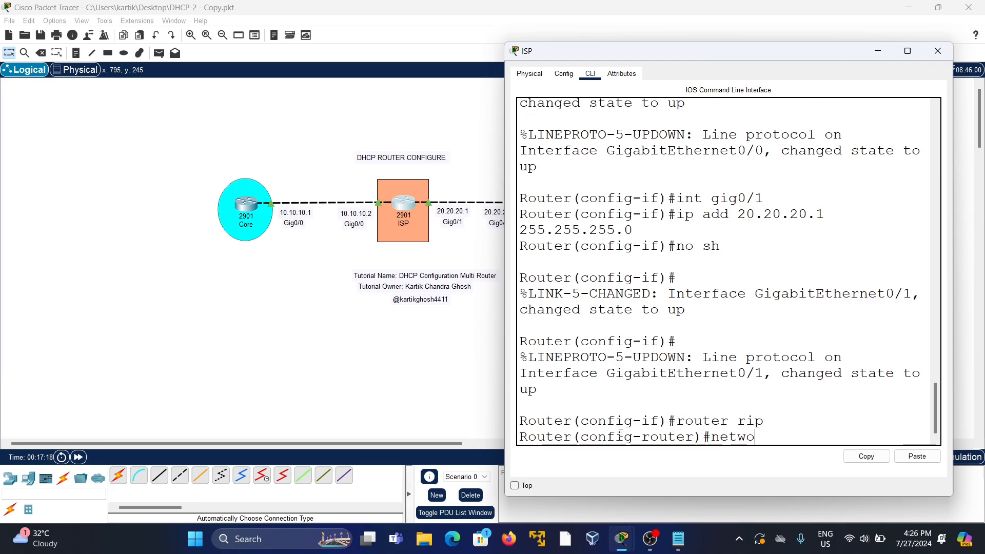
type("rk 10.10.10.0")
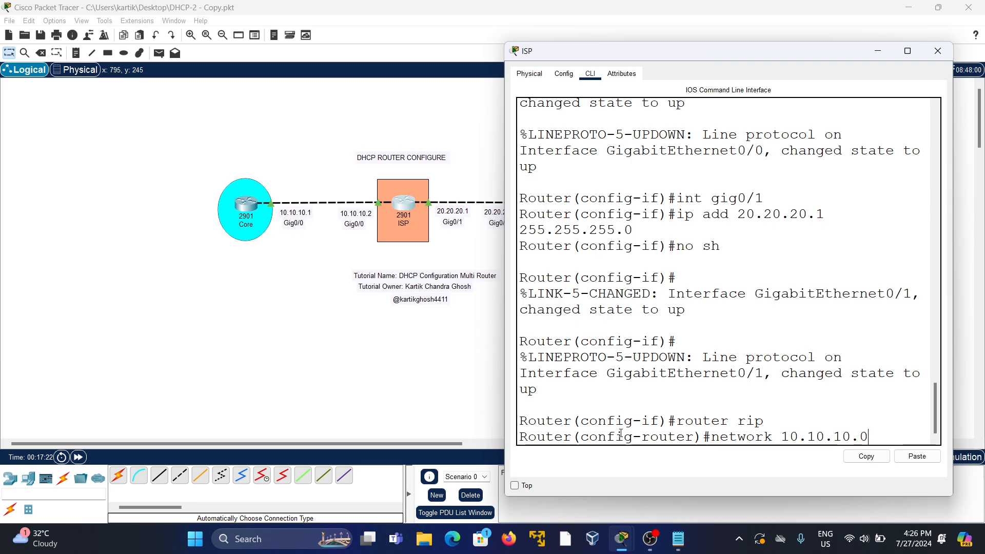
key("Return")
Step: Add network 20.20.20.0 to the ISP router's RIP configuration and close the router's window
type("network ")
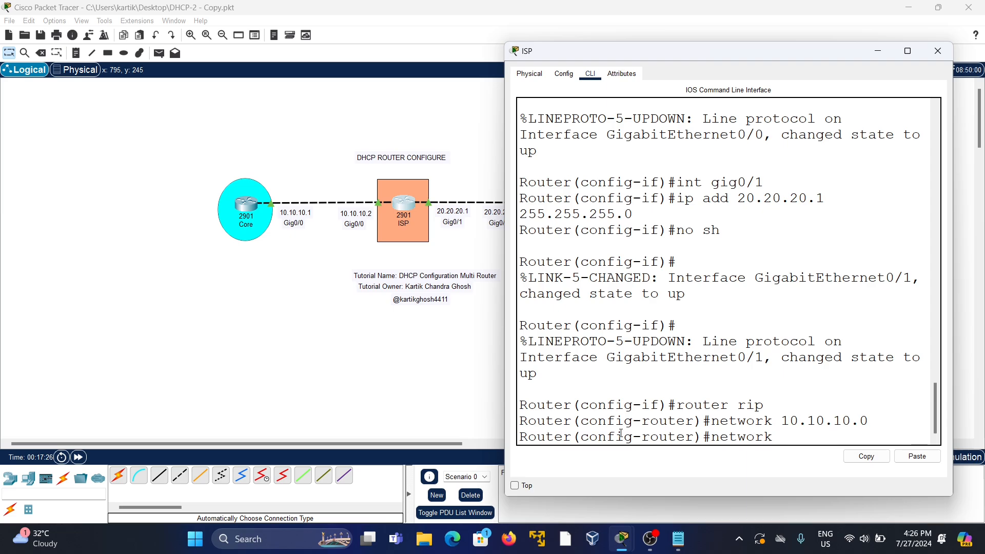
type("20.20.20.0")
key("Return")
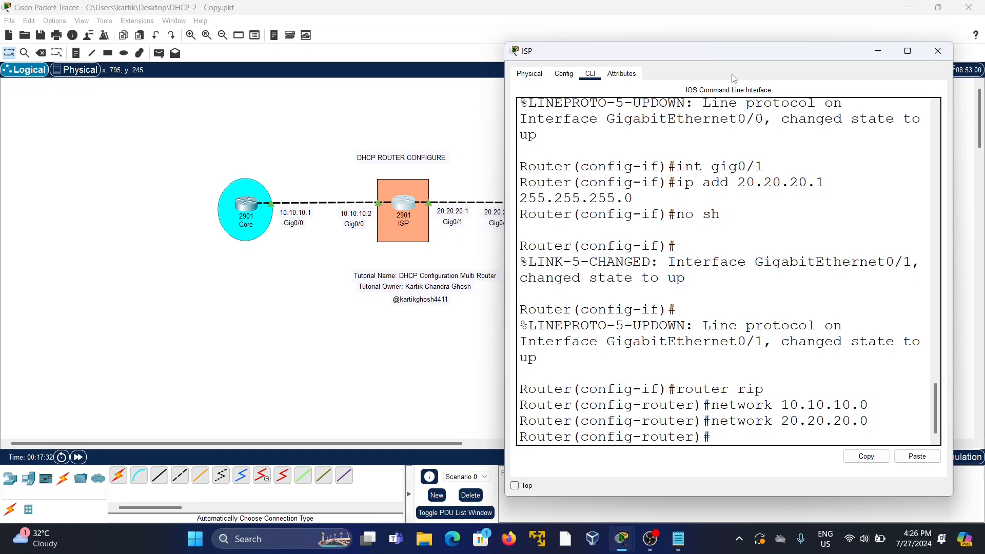
left_click(938, 51)
Step: Send a simple PDU from the Core router to the ISP router to test their connection
left_click(159, 55)
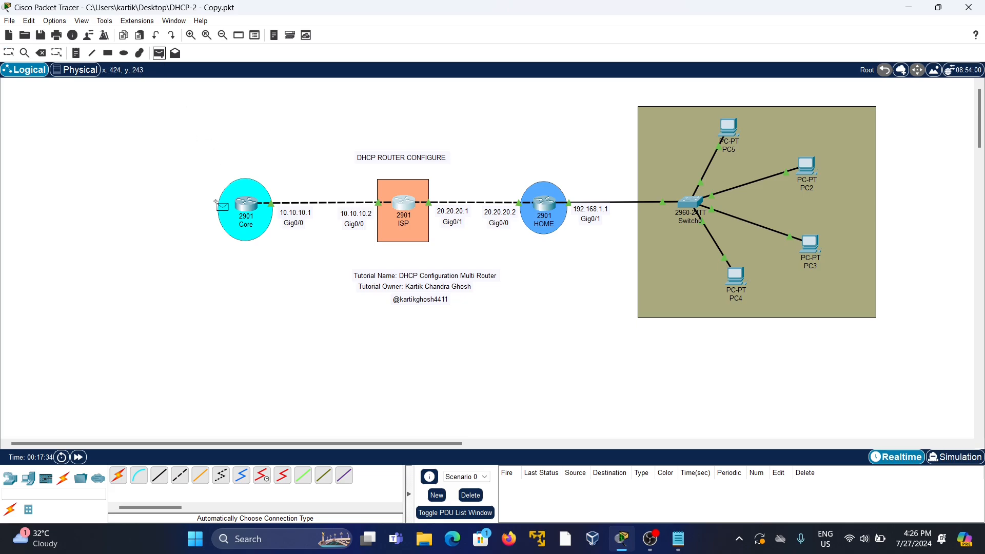
left_click(239, 207)
left_click(406, 212)
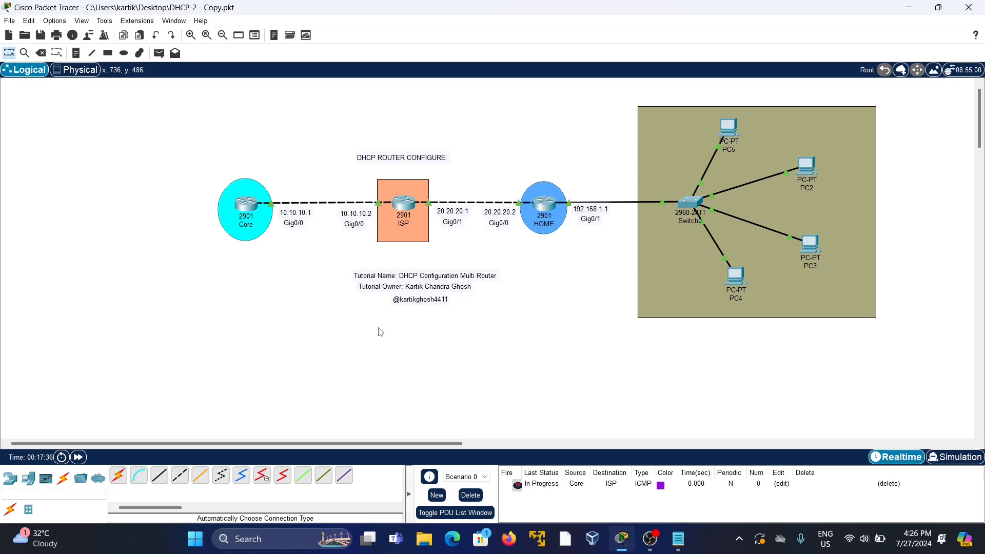
Step: Send another simple PDU from the Core router to the ISP router, and delete the scenario's PDU results
left_click(159, 53)
left_click(250, 206)
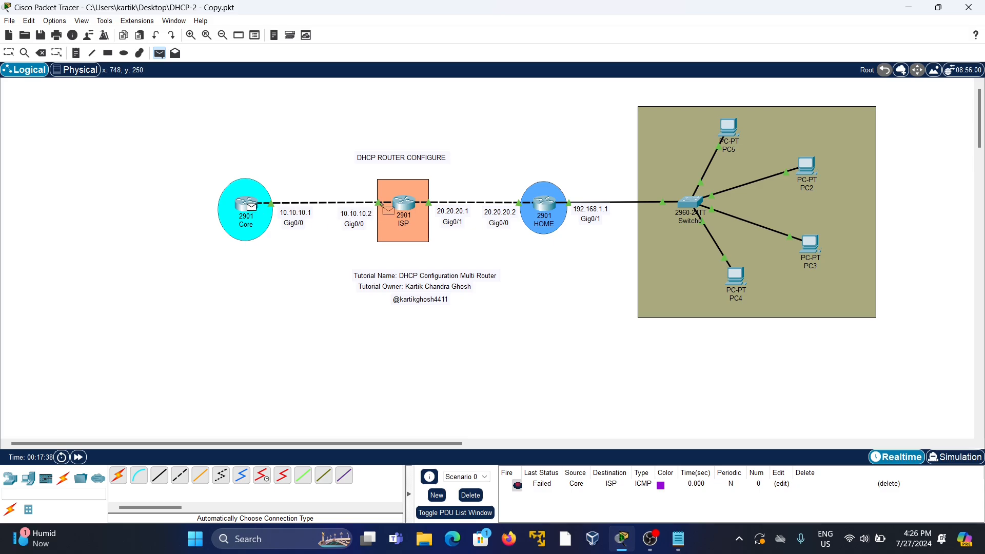
left_click(405, 210)
left_click(469, 495)
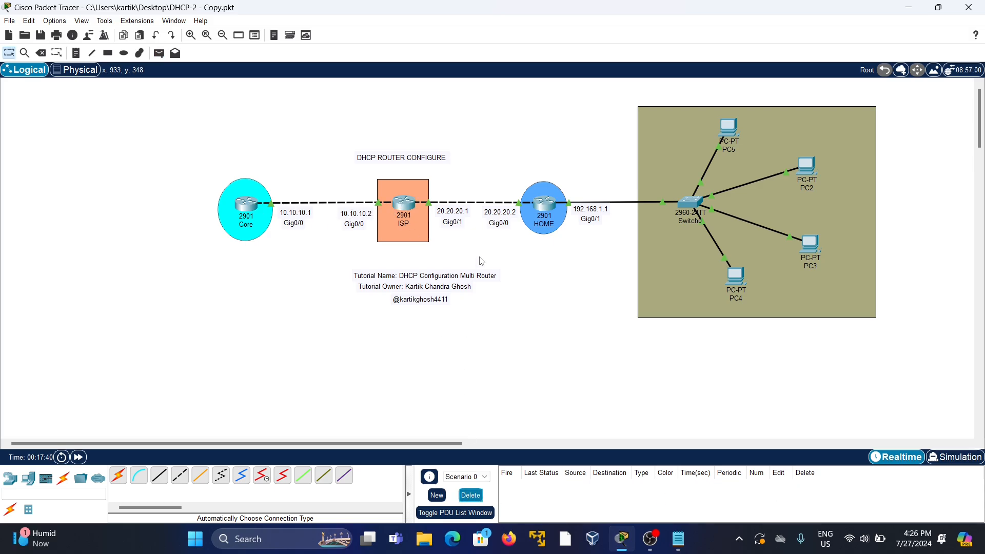
Step: Enable RIP on the HOME router with "router rip" and advertise network 20.20.20.0
left_click(544, 208)
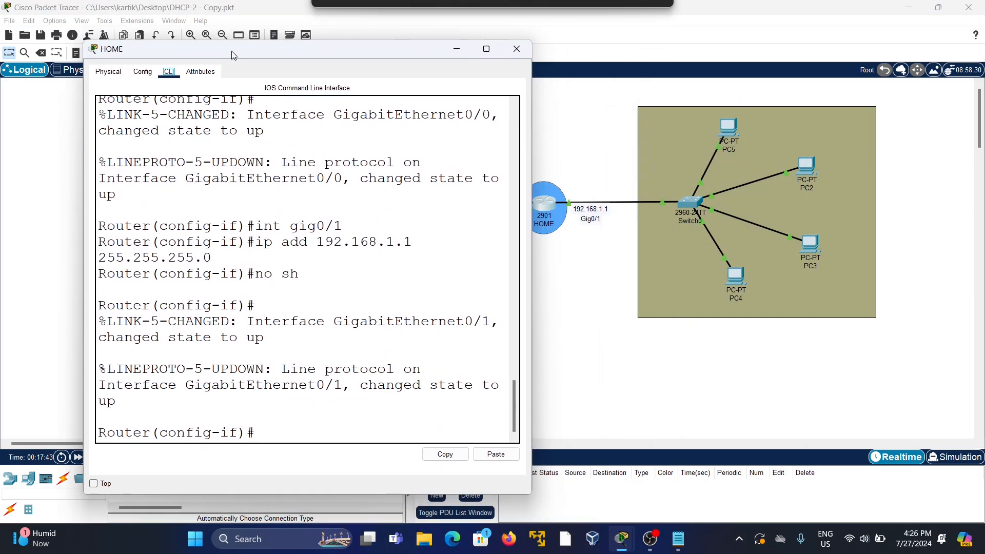
left_click_drag(489, 82, 169, 49)
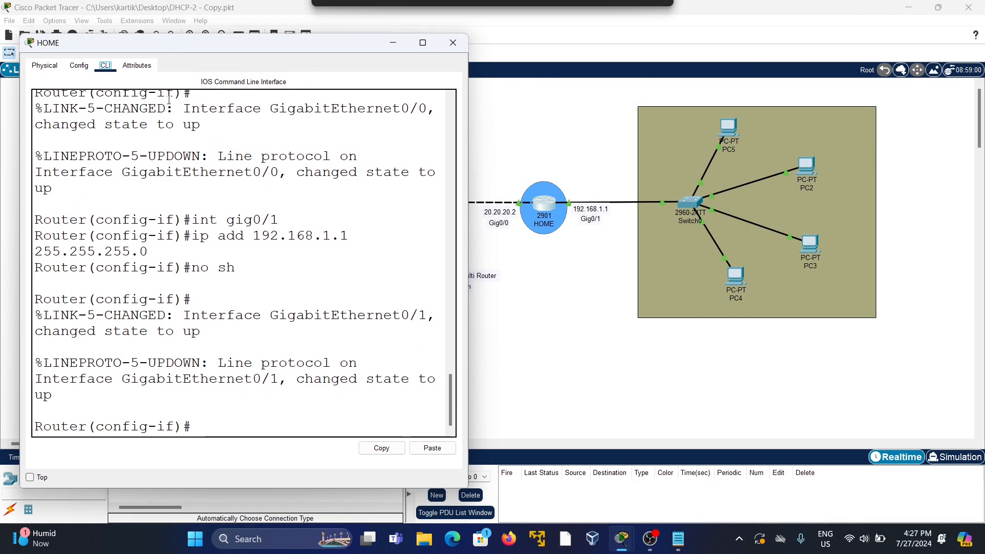
left_click(227, 423)
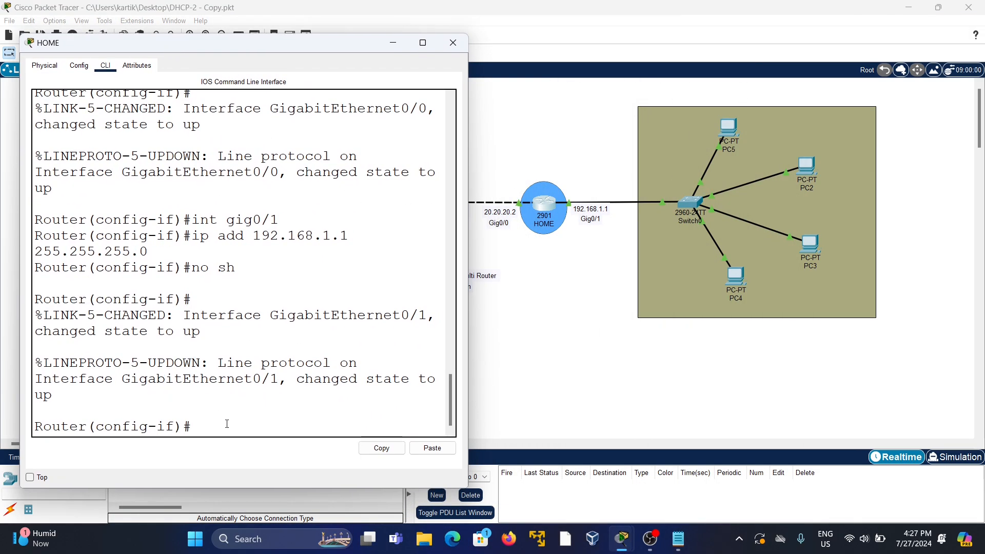
type("router rip")
key("Return")
type("nfig-router)#n")
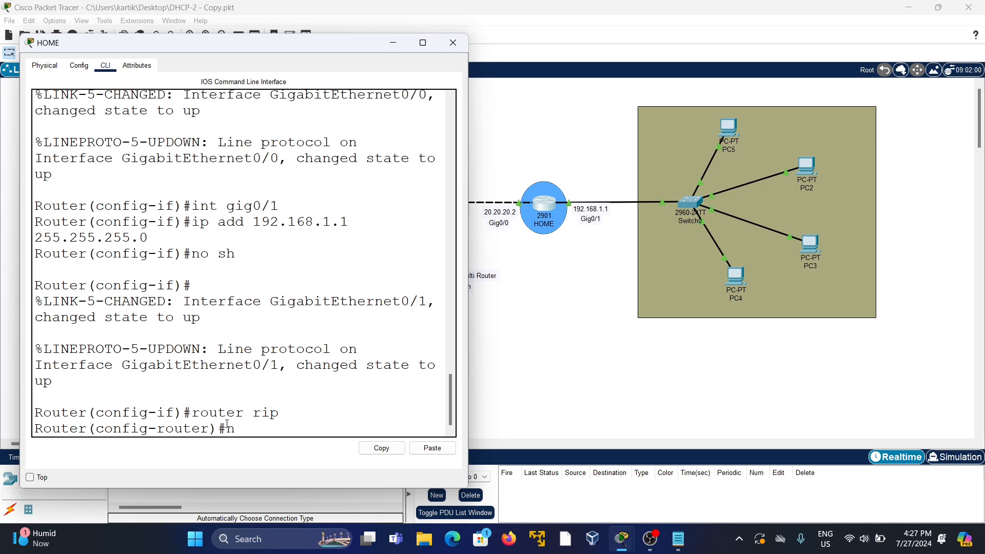
type("etwork 20.20.2")
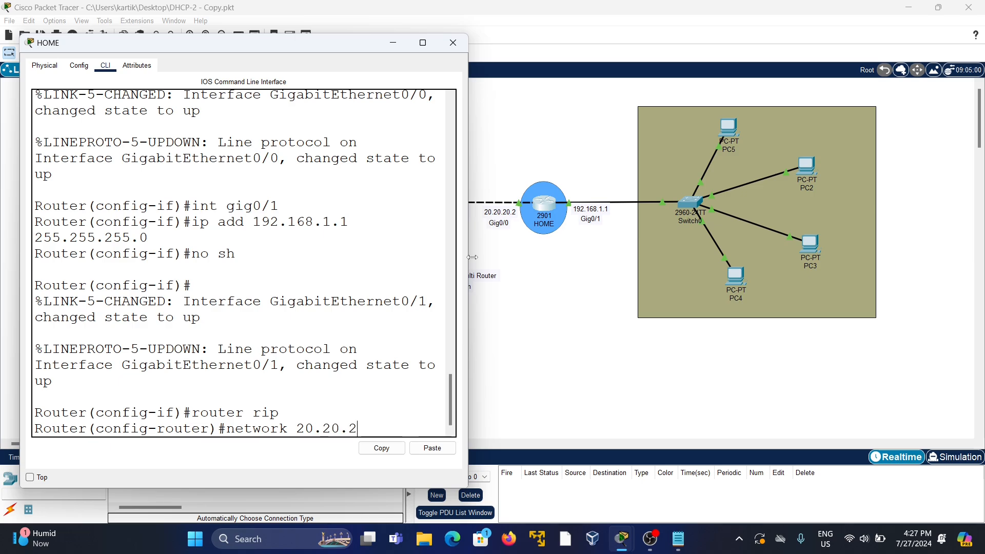
type("0.2")
key("BackSpace")
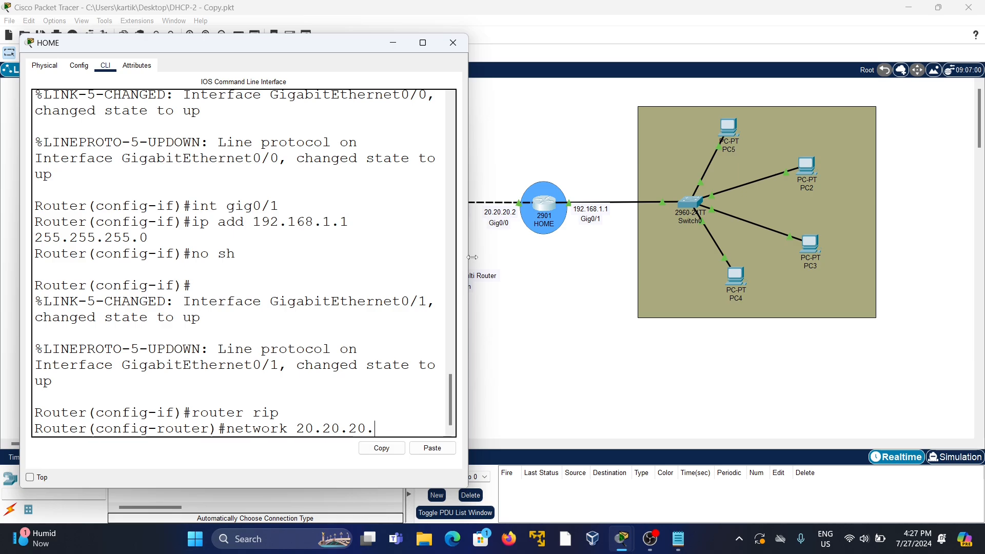
type("0")
key("Return")
Step: Add network 192.168.1.0 to the HOME router's RIP configuration and close the router's window
type("ntw")
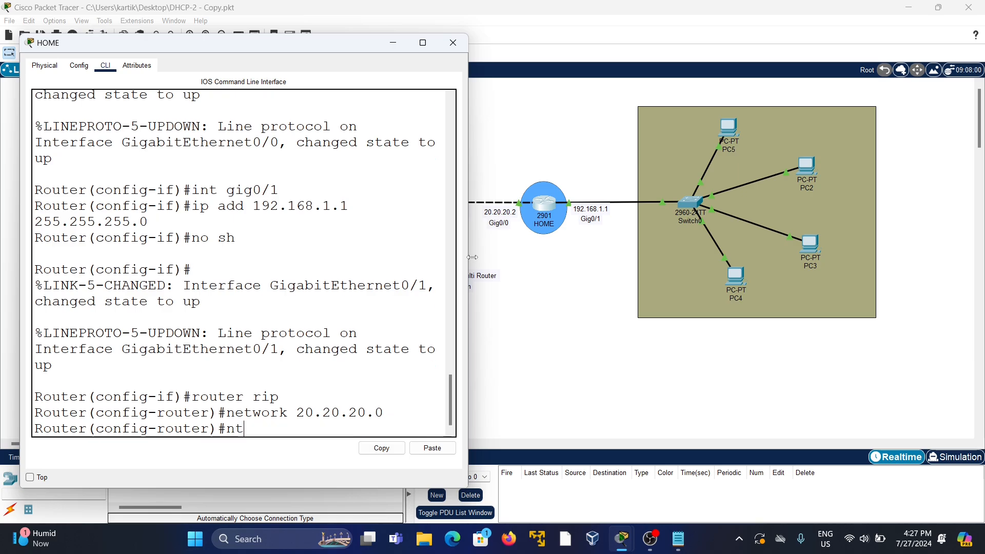
key("BackSpace")
key("BackSpace")
type("etwork")
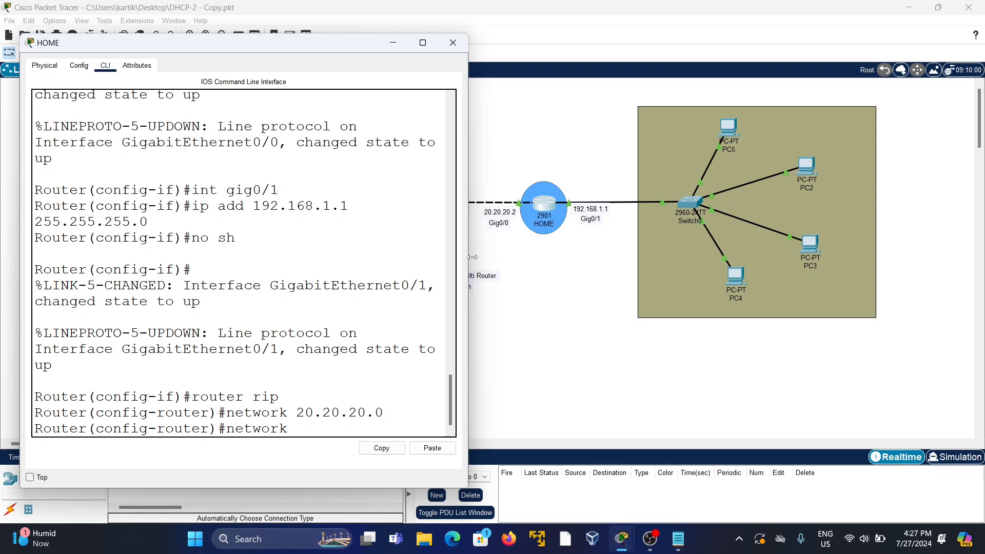
type(" 192.")
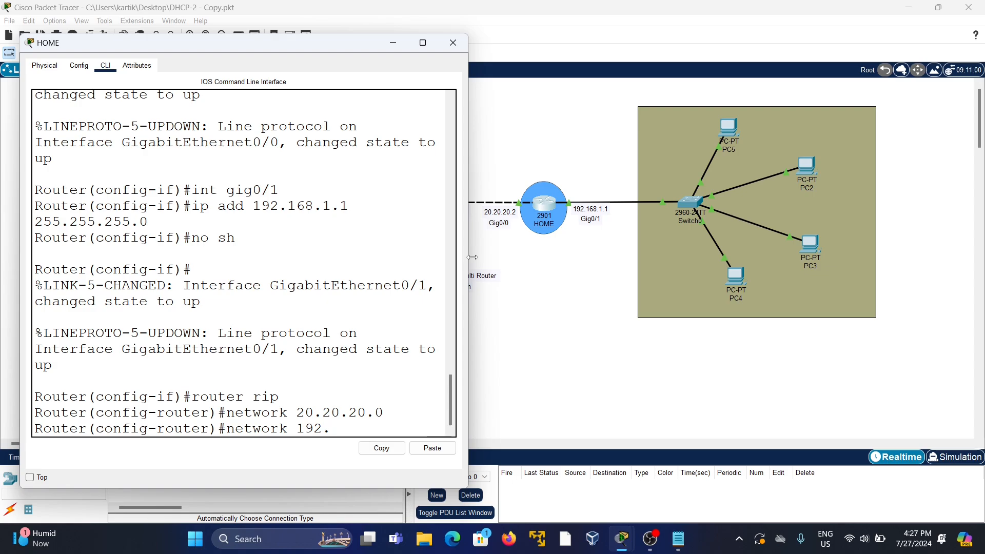
type("168.1")
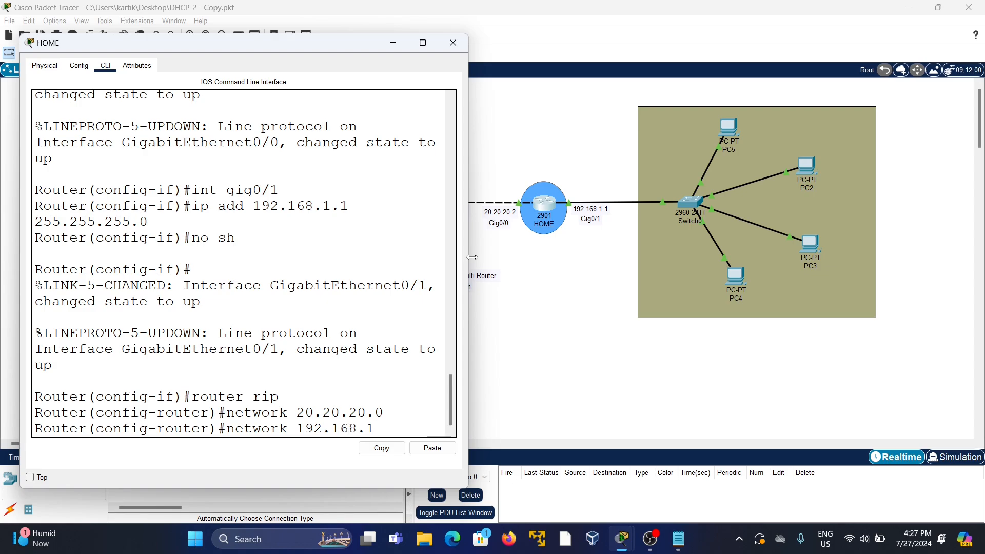
type(".0")
key("Return")
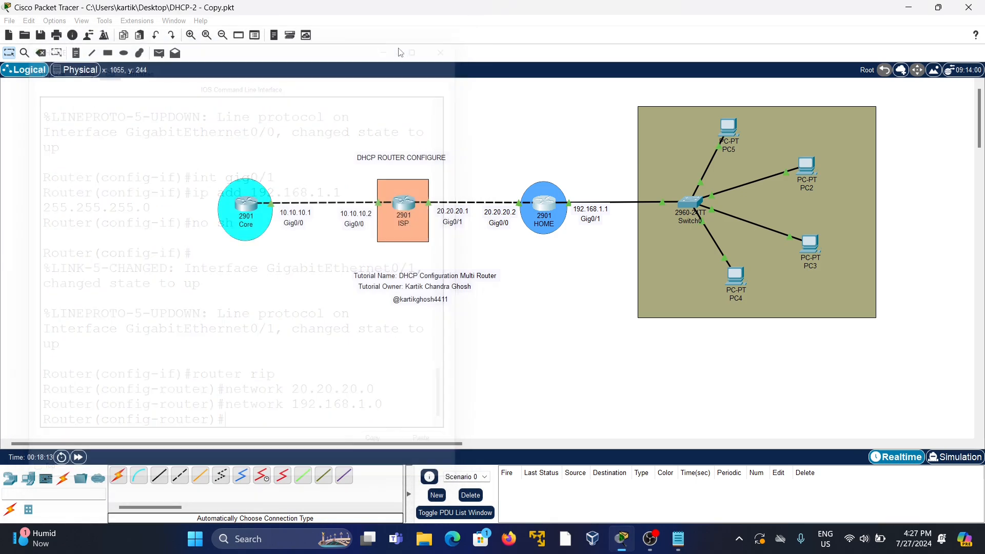
left_click(453, 42)
Step: Send a simple PDU from the HOME router to the Core router to test end-to-end routing
left_click(159, 53)
left_click(544, 205)
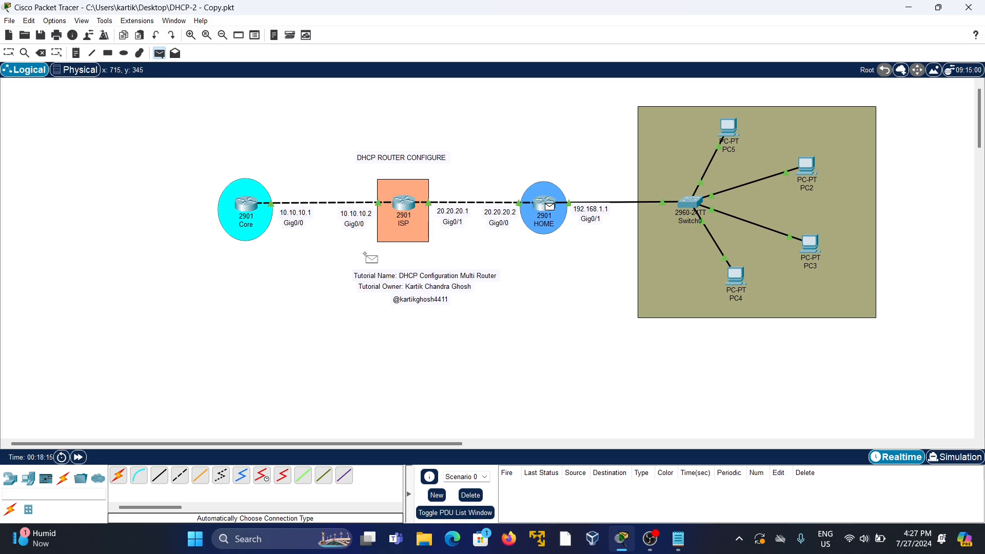
left_click(266, 211)
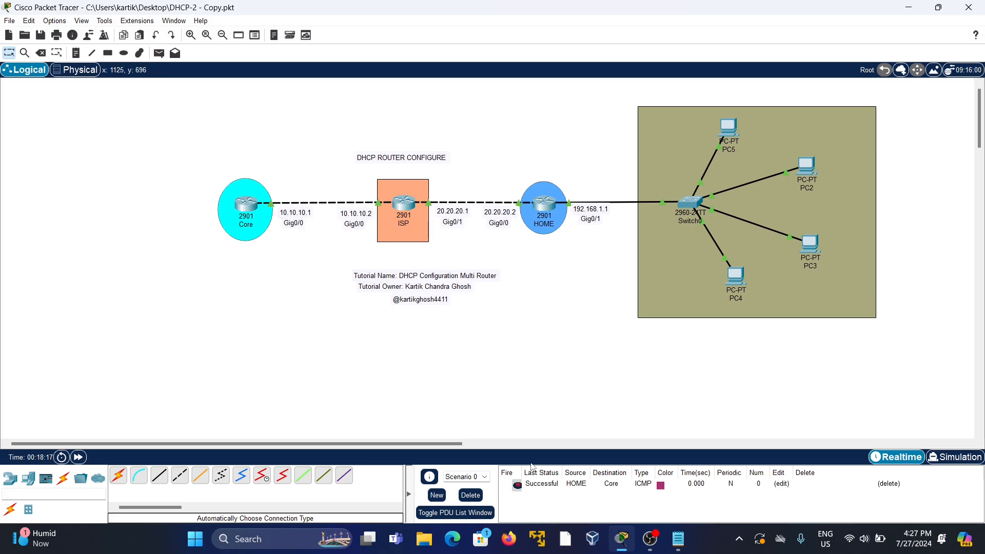
Step: Switch to the tutorial notes in Notepad and change the RIP route configuration item's status to "done"
left_click(678, 539)
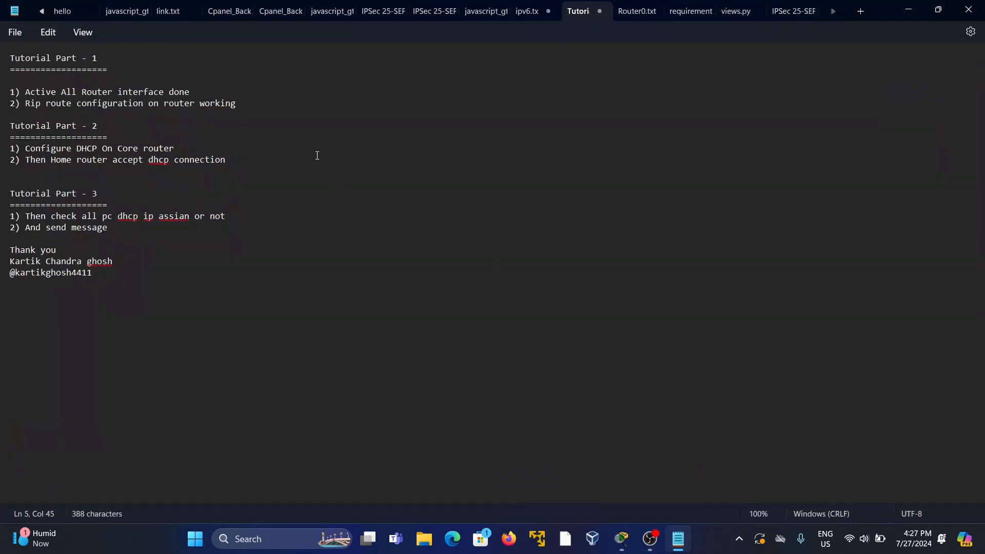
key("BackSpace")
key("BackSpace")
key("BackSpace")
key("BackSpace")
key("BackSpace")
key("BackSpace")
key("BackSpace")
type("done")
Step: Mark the "Configure DHCP On Core router" item in Tutorial Part 2 as "working" and return to Packet Tracer
triple_click(53, 126)
left_click(138, 149)
left_click_drag(175, 148, 9, 147)
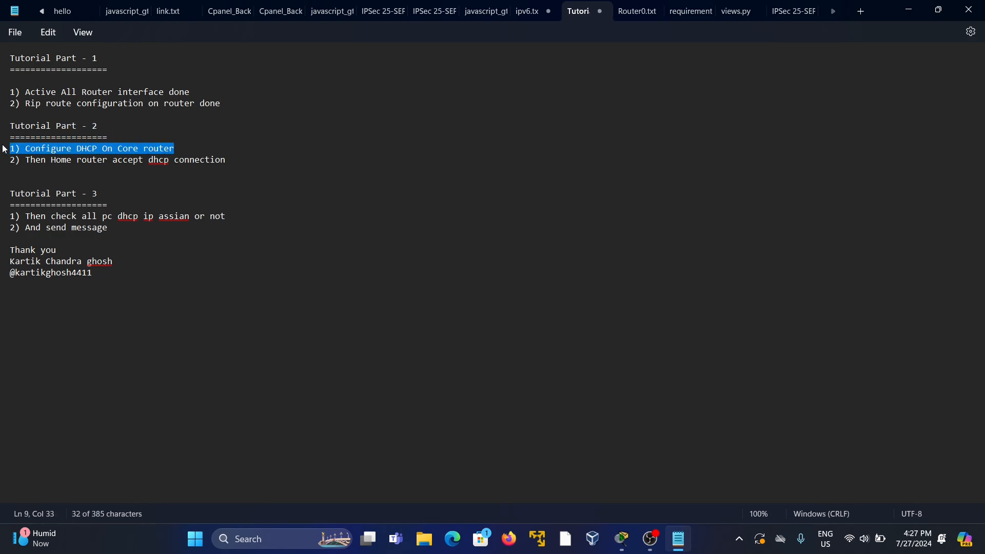
left_click(183, 150)
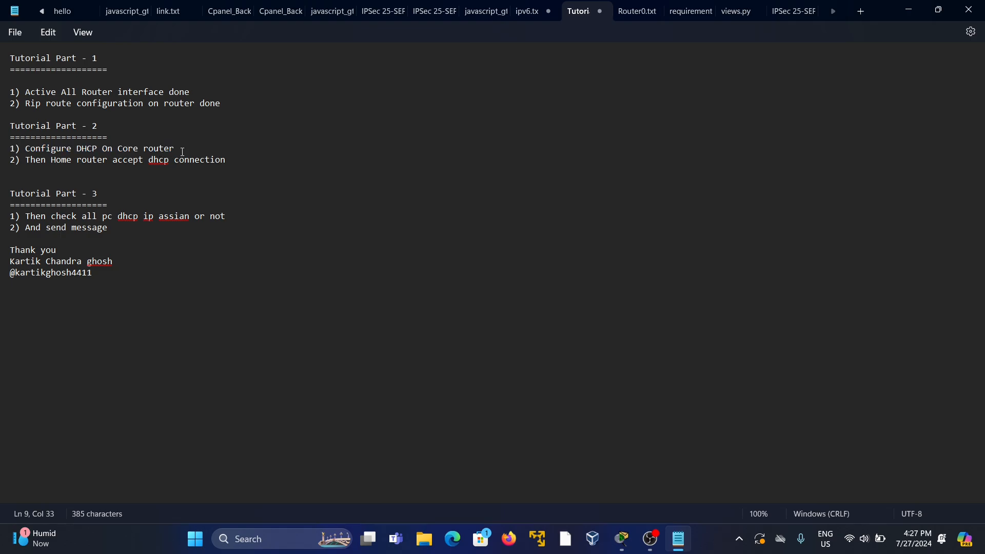
type("working")
left_click(908, 10)
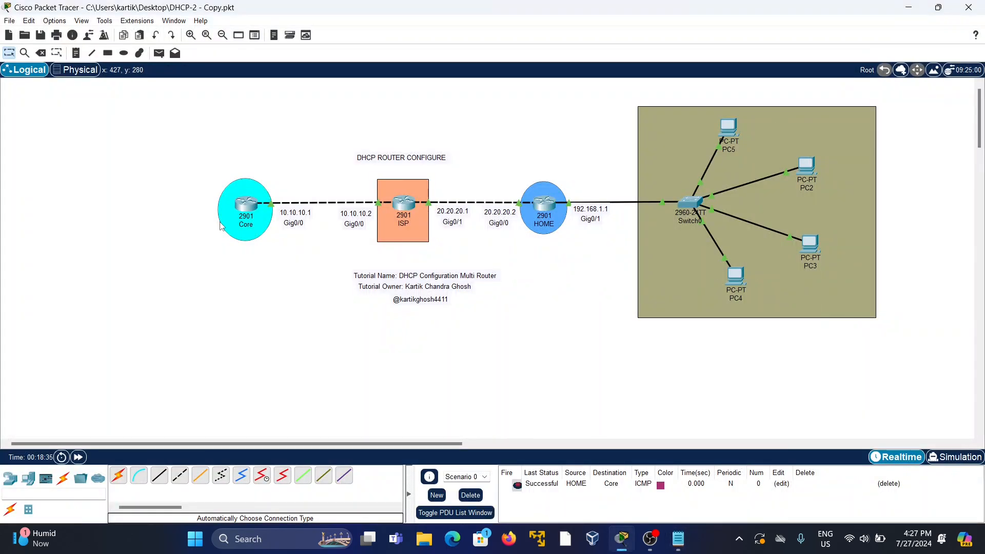
Step: Exit RIP configuration on the Core router and create a DHCP pool named with the tutorial owner's handle using "ip dhcp pool"
left_click(248, 209)
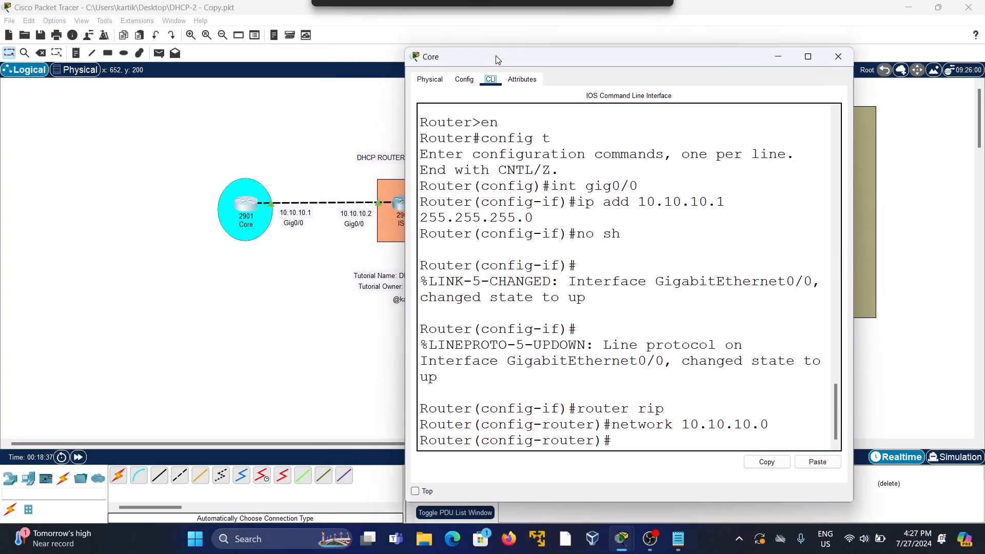
left_click(627, 427)
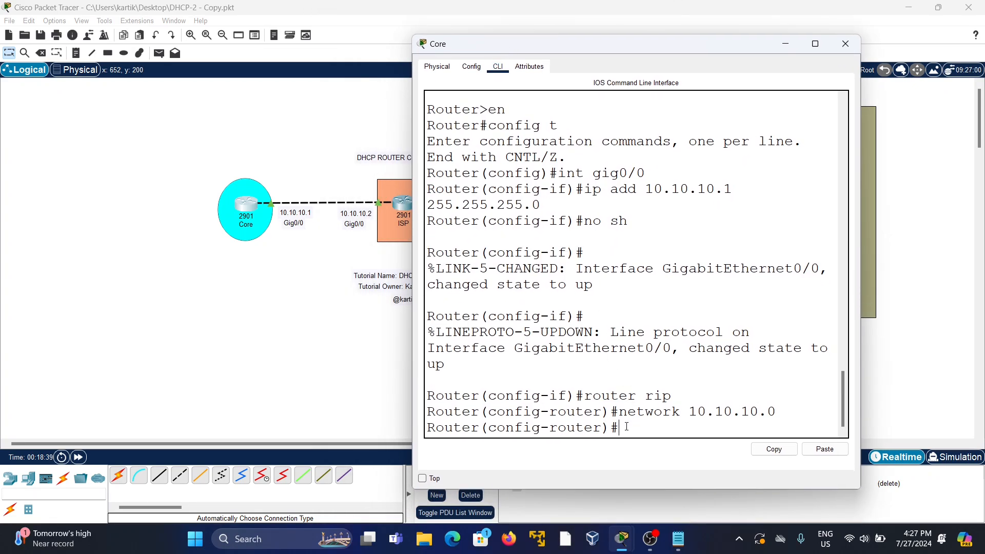
type("exit")
key("Return")
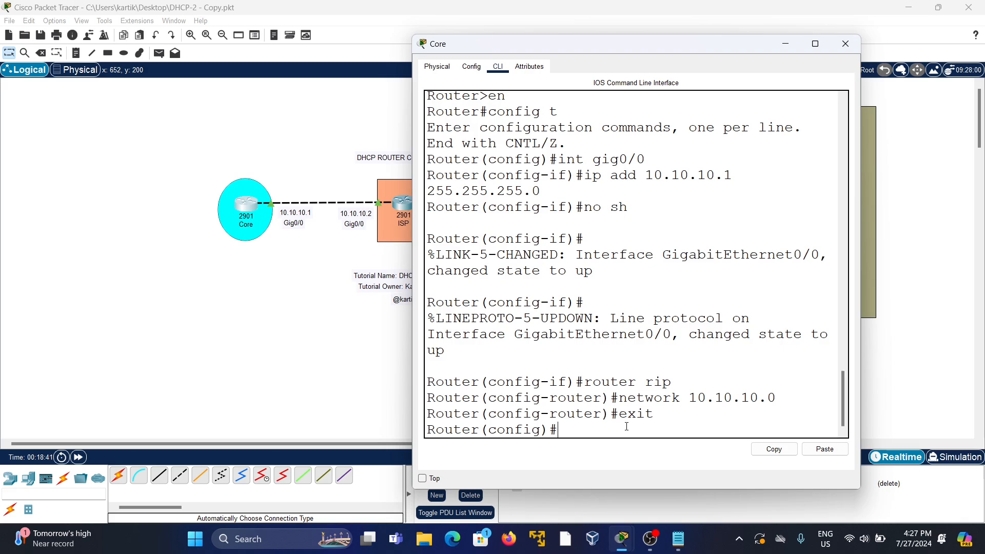
type("ip dhc")
key("Tab")
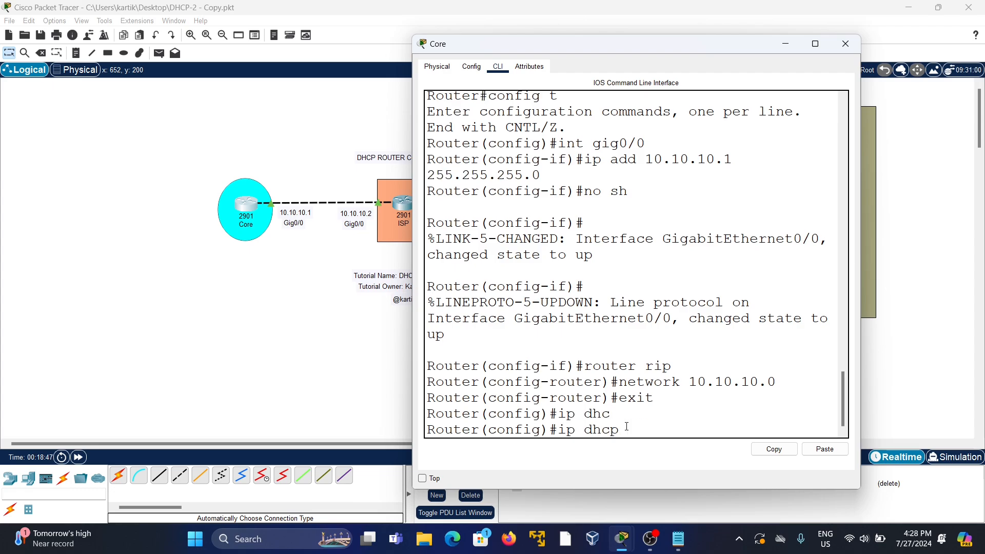
type("po")
key("Tab")
type("kar")
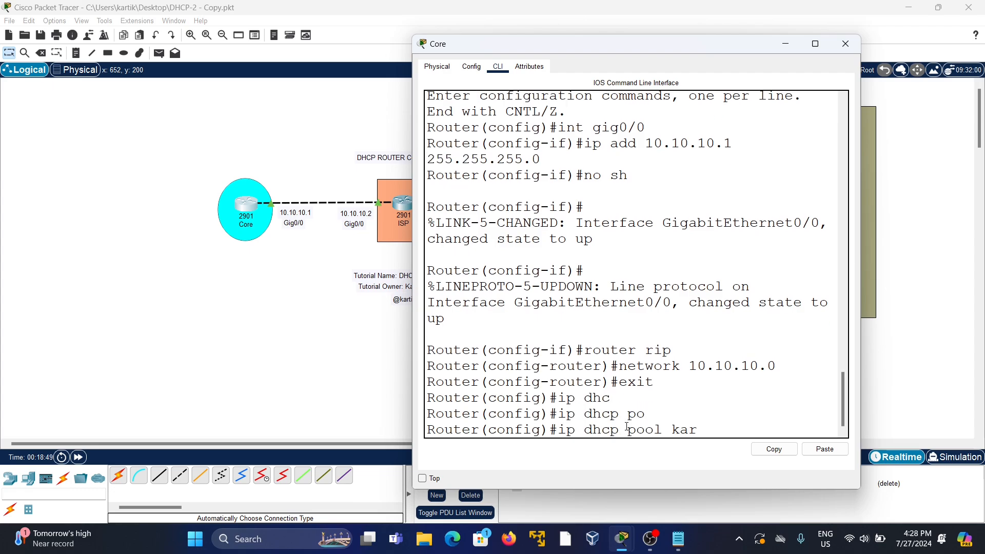
type("tikghosh4411")
key("Return")
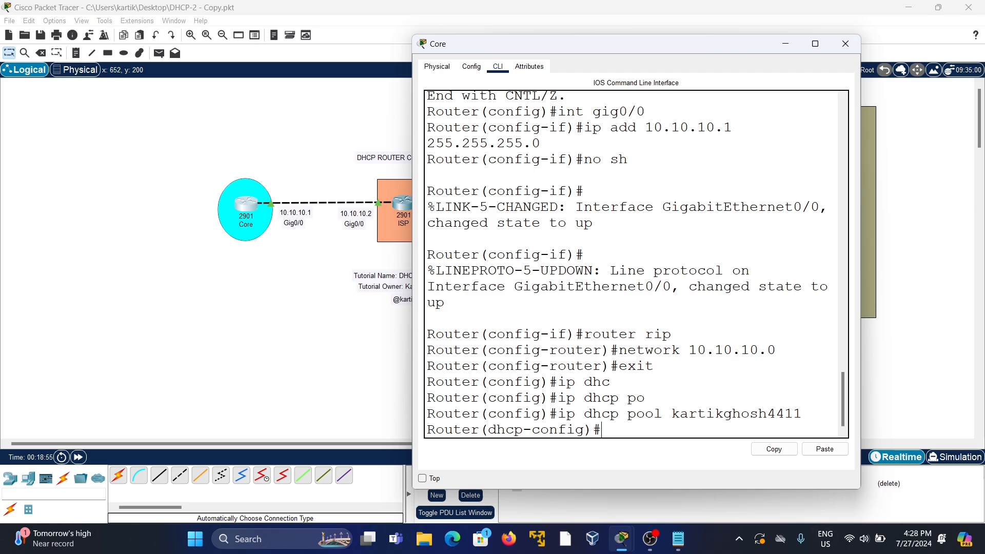
Step: Set the DHCP pool's default router to 192.168.1.1 on the Core router
type("def")
key("Tab")
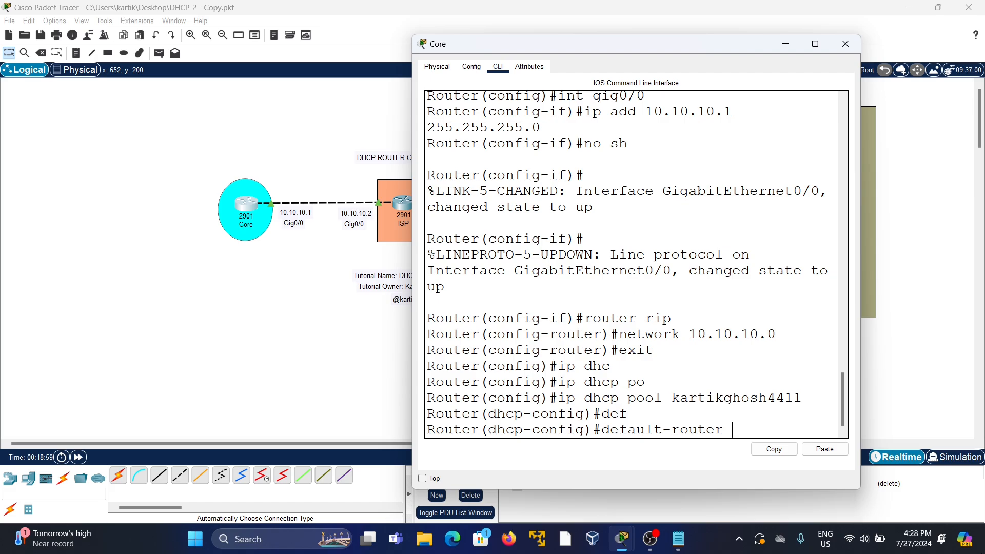
left_click_drag(636, 45, 271, 11)
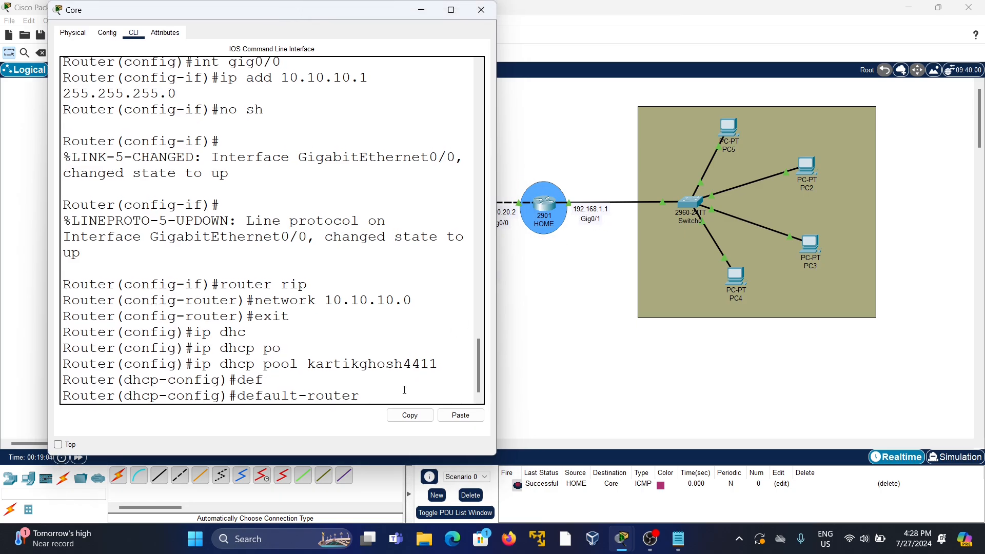
type("192.168.1.1")
key("Return")
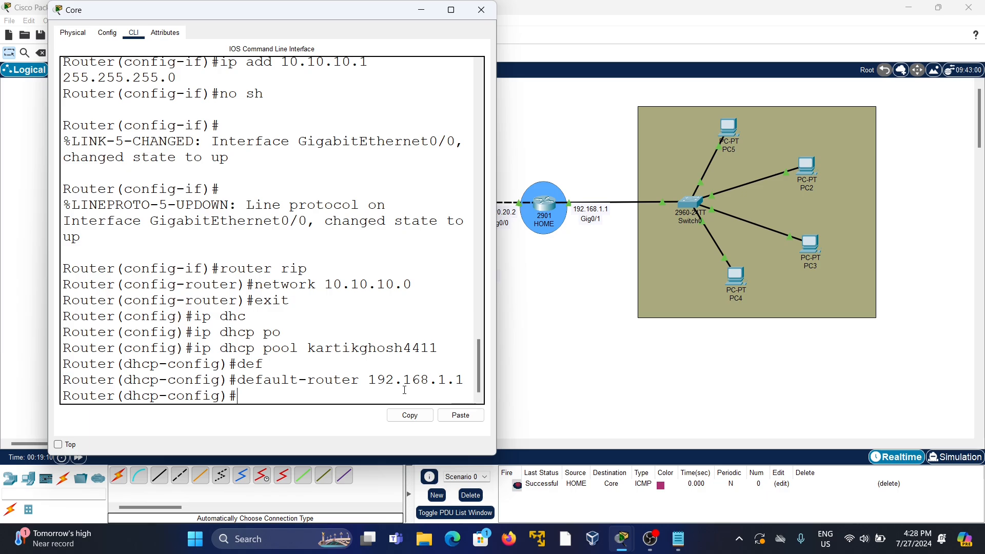
Step: Set the DHCP pool's network to 192.168.1.0 with subnet mask 255.255.255.0
type("d")
key("BackSpace")
type("net")
key("Tab")
type("1")
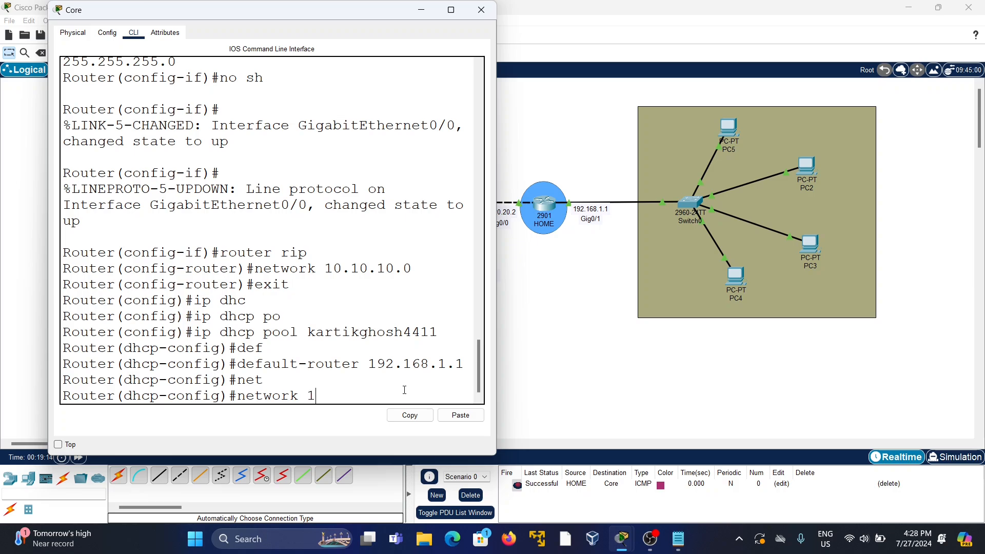
type("92.168.1.0")
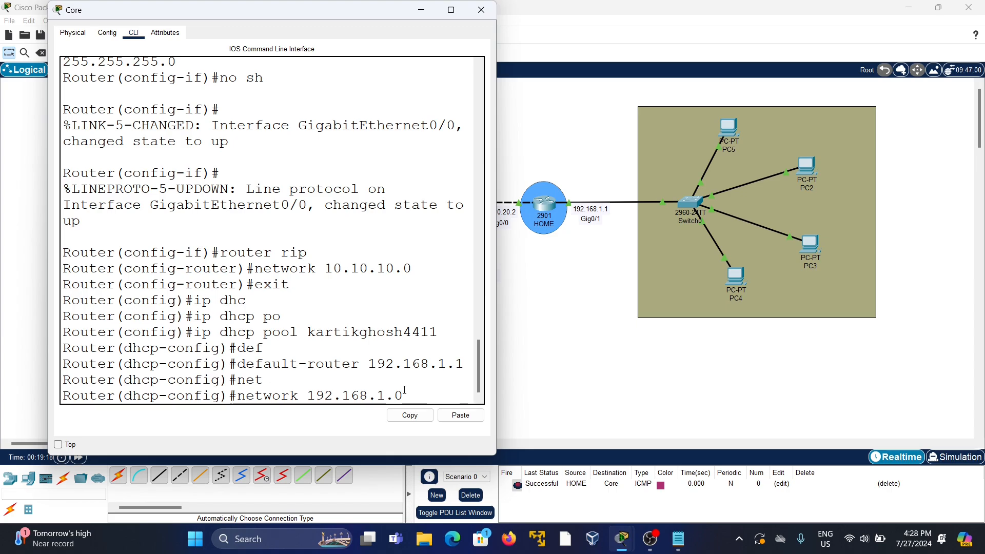
type(" 255.255.255.0")
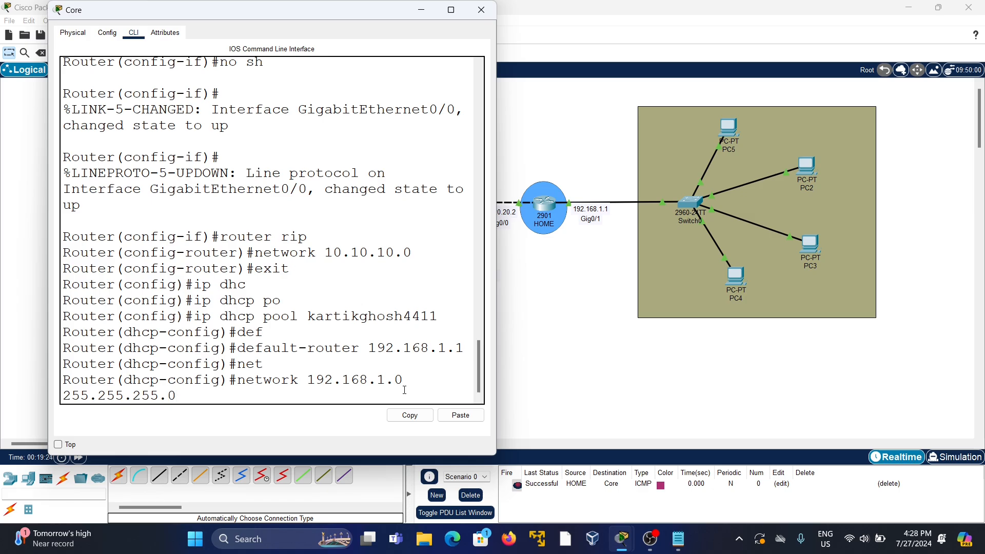
key("Return")
Step: Set the DHCP pool's DNS server to 192.168.1.2
type("d")
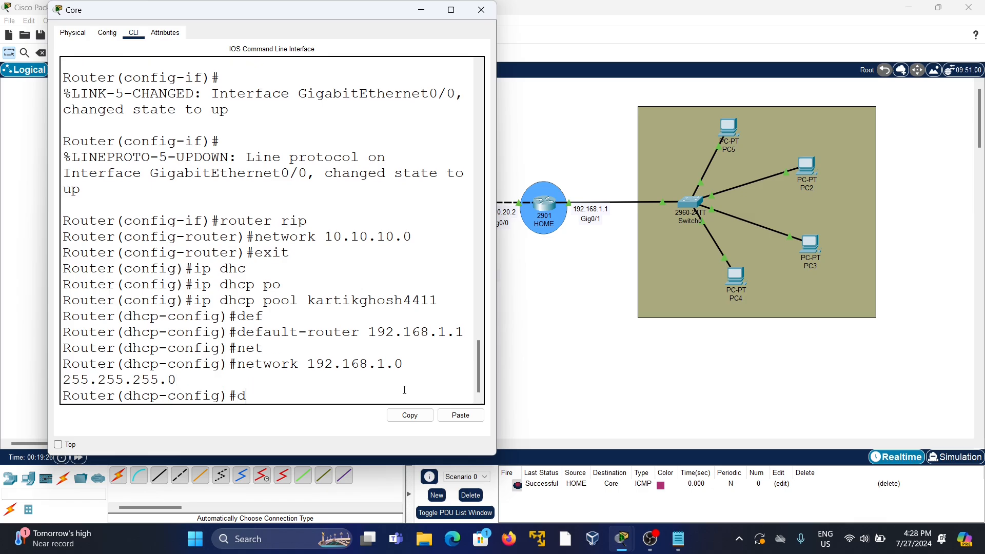
type("ns-s")
key("Tab")
type("192.1")
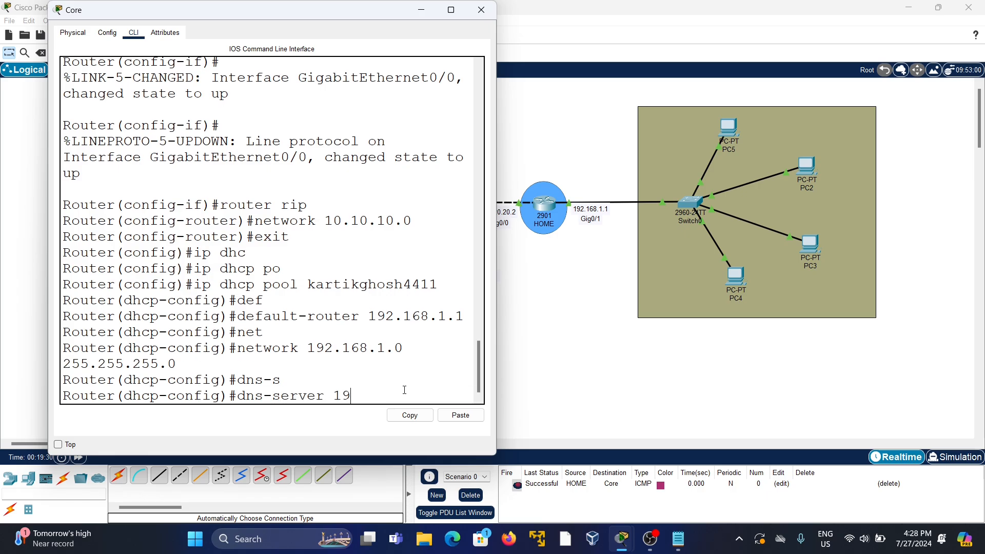
type("68.1.2")
key("Return")
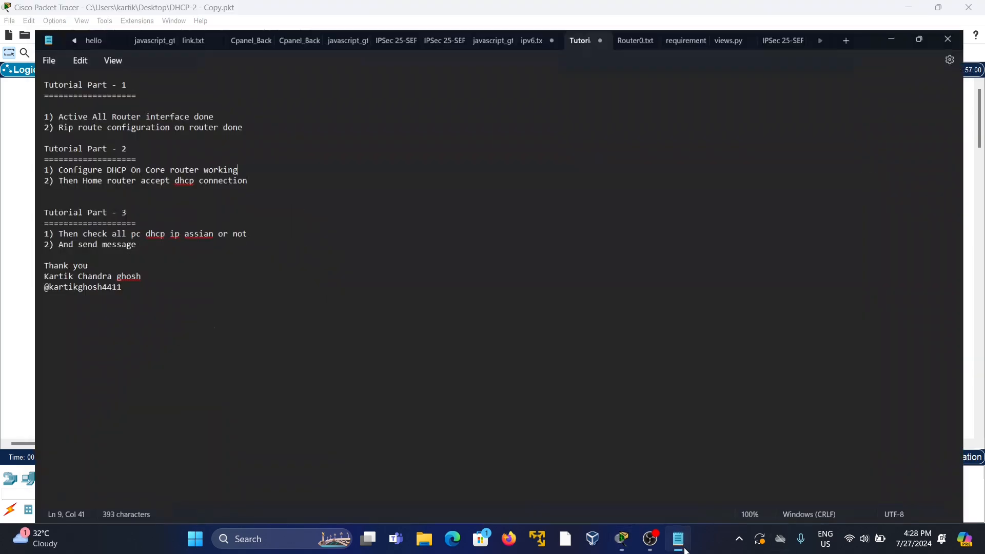
Step: Switch to the tutorial notes in Notepad and mark the line about configuring DHCP on the Core router as done
left_click(678, 538)
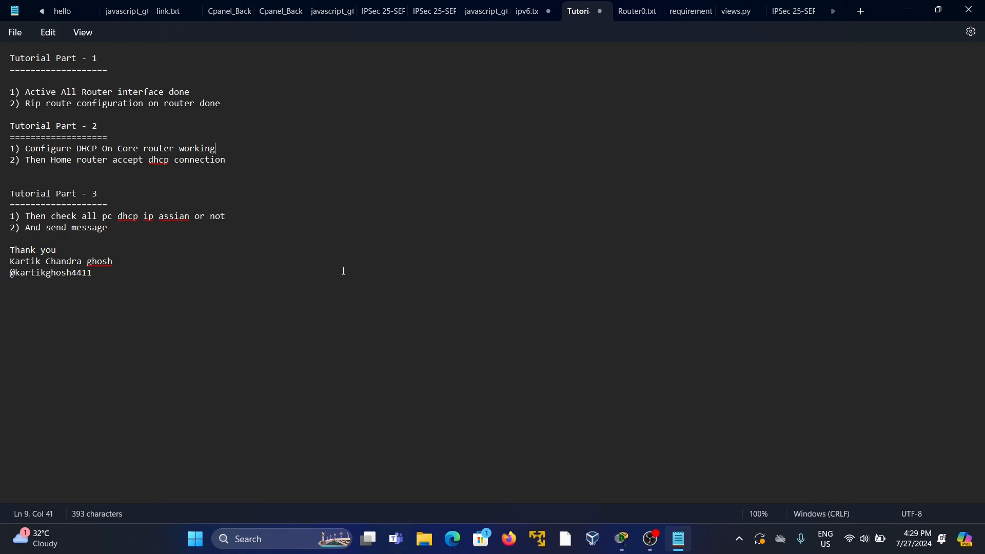
key("BackSpace")
key("BackSpace")
key("BackSpace")
key("BackSpace")
key("BackSpace")
key("BackSpace")
Step: Append "working" to the notes line about the Home router accepting the DHCP connection
left_click_drag(25, 160, 226, 162)
left_click(230, 160)
type("q")
key("BackSpace")
type("working")
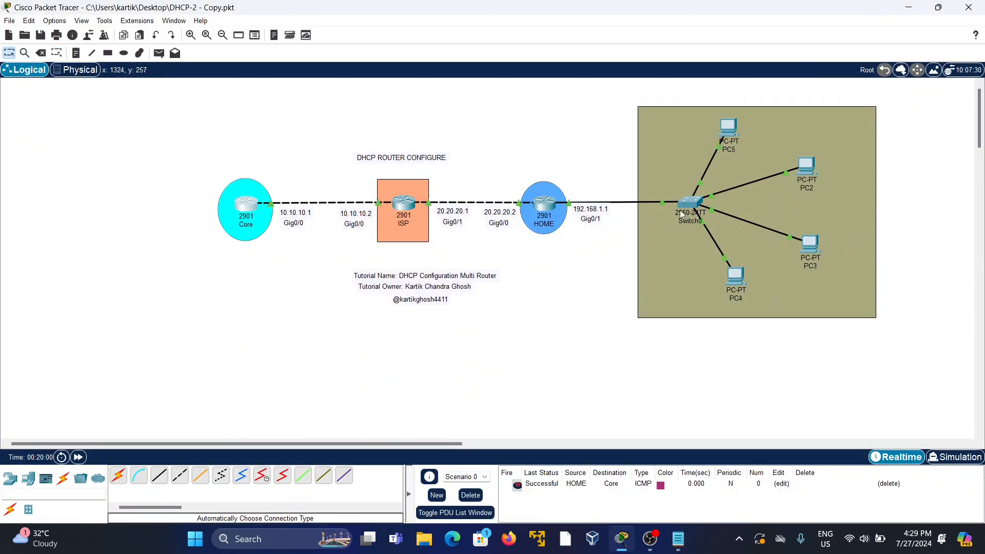
Step: Switch to Packet Tracer and try to obtain an IP address for PC5 through DHCP
left_click(728, 126)
left_click(438, 133)
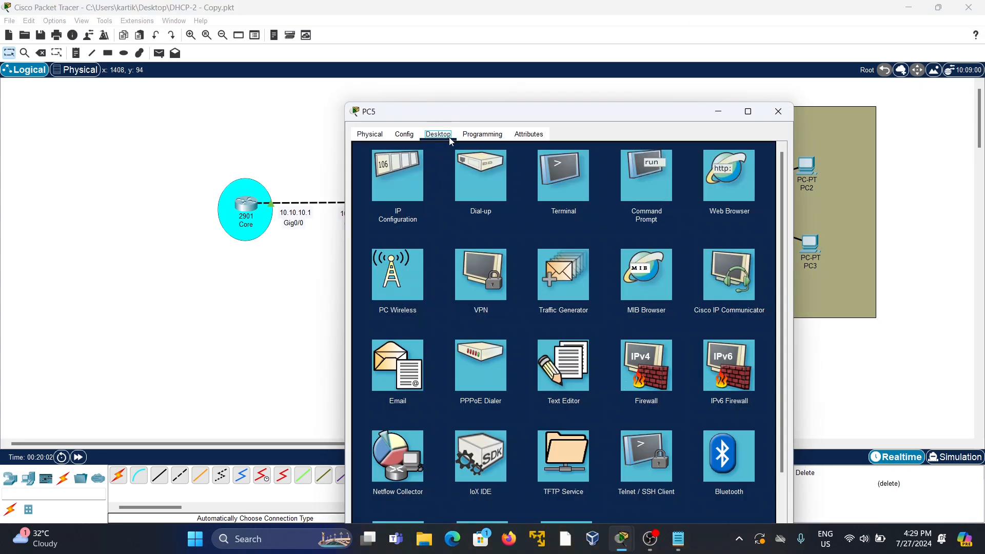
left_click(408, 183)
left_click(368, 194)
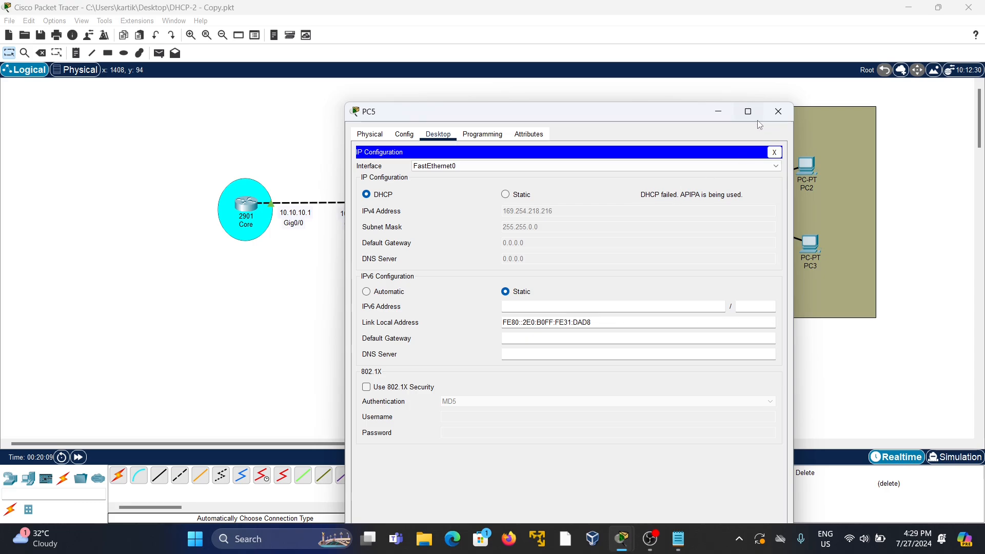
left_click(778, 111)
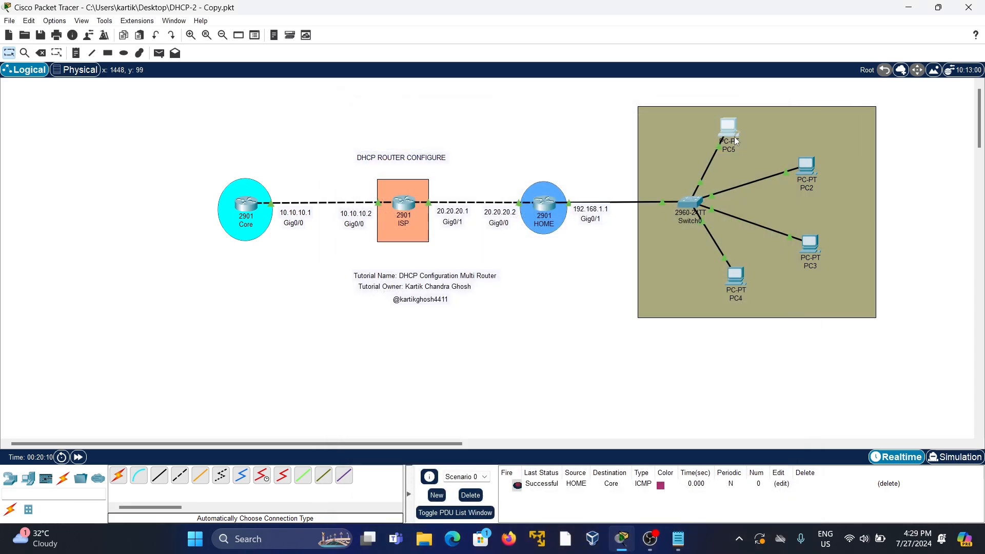
Step: On the HOME router's command line, exit RIP configuration and enter the configuration of interface gig0/1
left_click(543, 205)
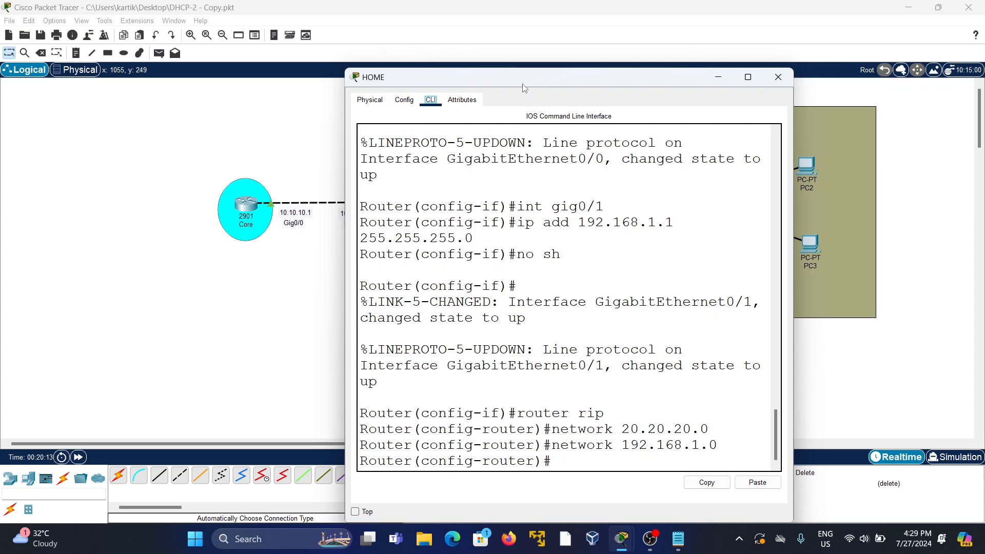
left_click_drag(523, 82, 192, 41)
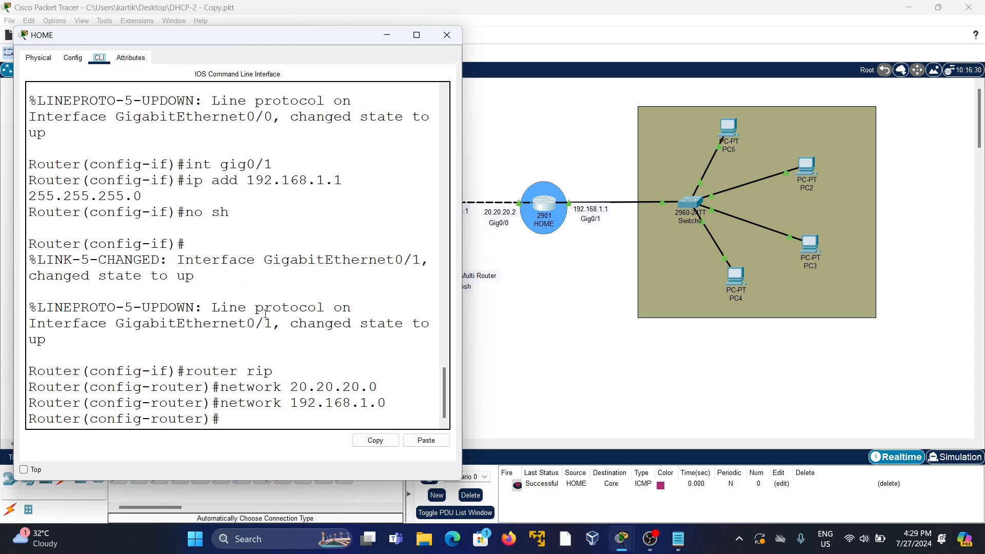
left_click(259, 418)
type("exit")
key("Return")
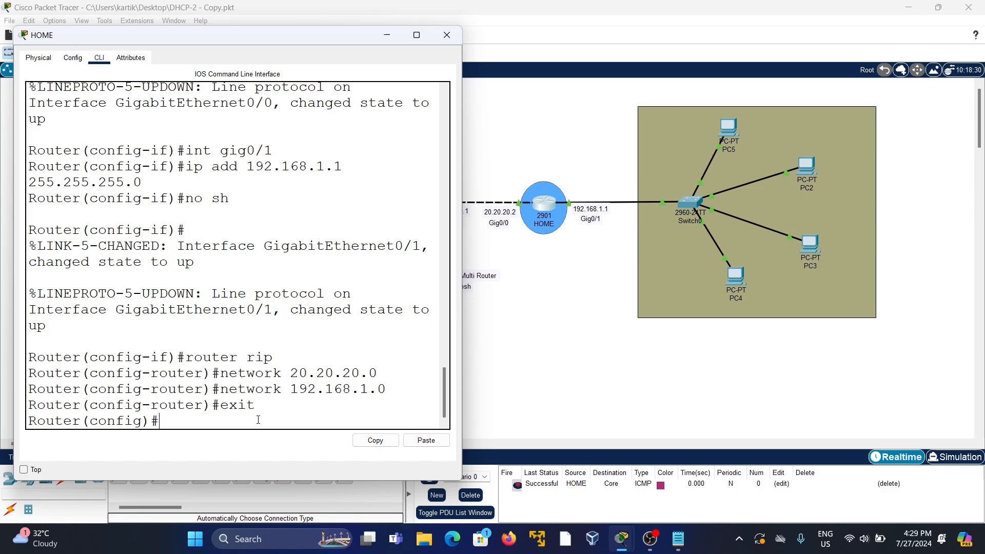
type("int gig0/1")
key("Return")
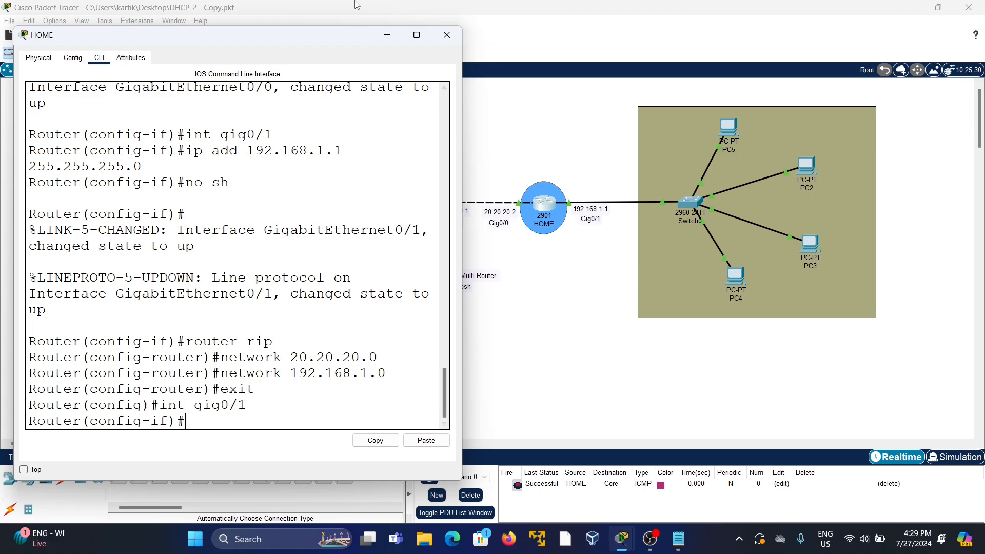
Step: Set the IP helper address of HOME's gig0/1 interface to 10.10.10.1 and close the router window
left_click_drag(238, 40, 641, 63)
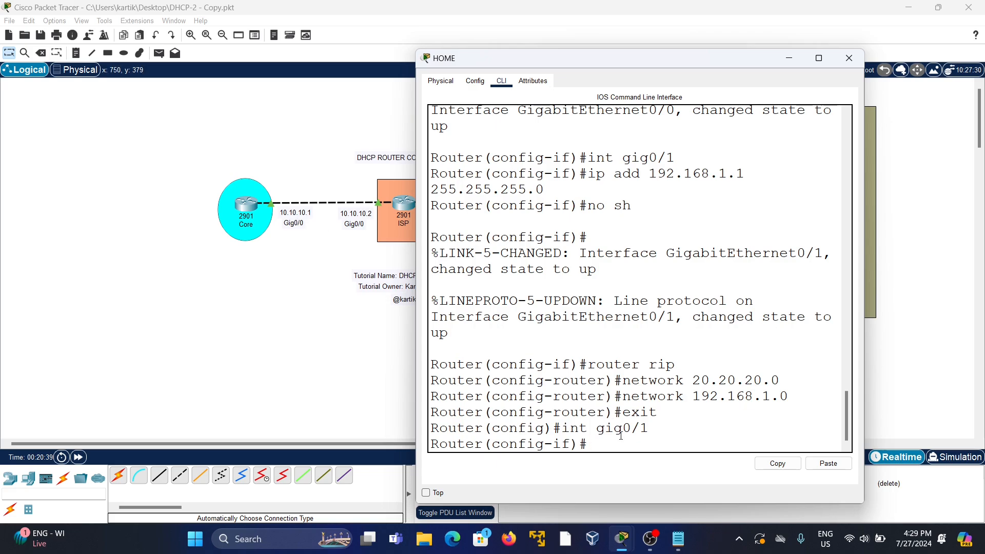
type("ip")
key("BackSpace")
key("BackSpace")
key("BackSpace")
type("ip hel")
key("Tab")
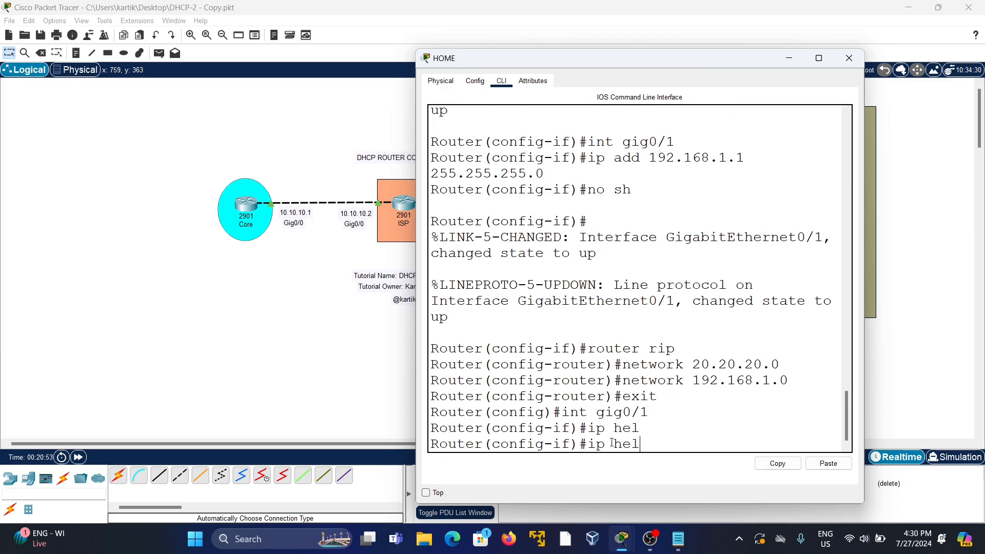
type("p")
key("Tab")
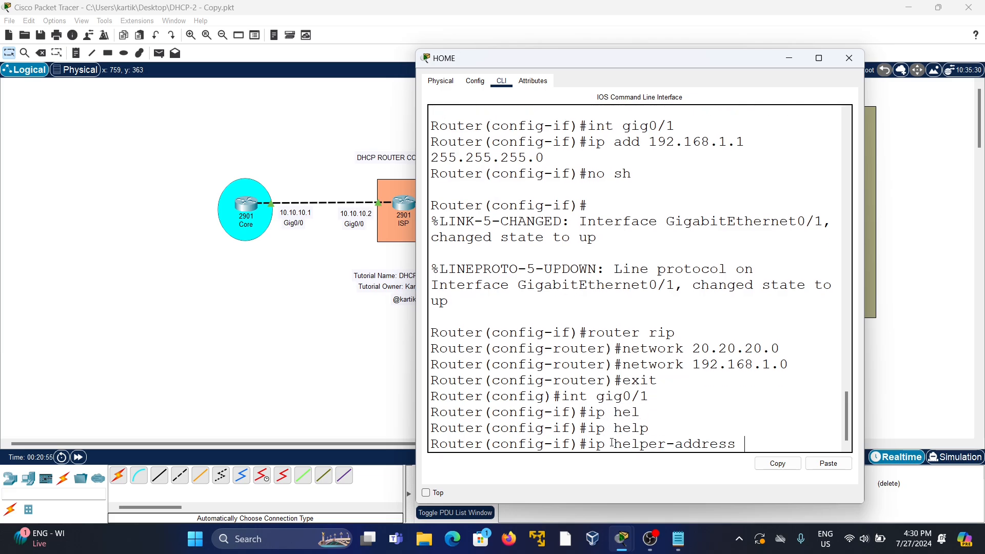
type("10.10.10.1")
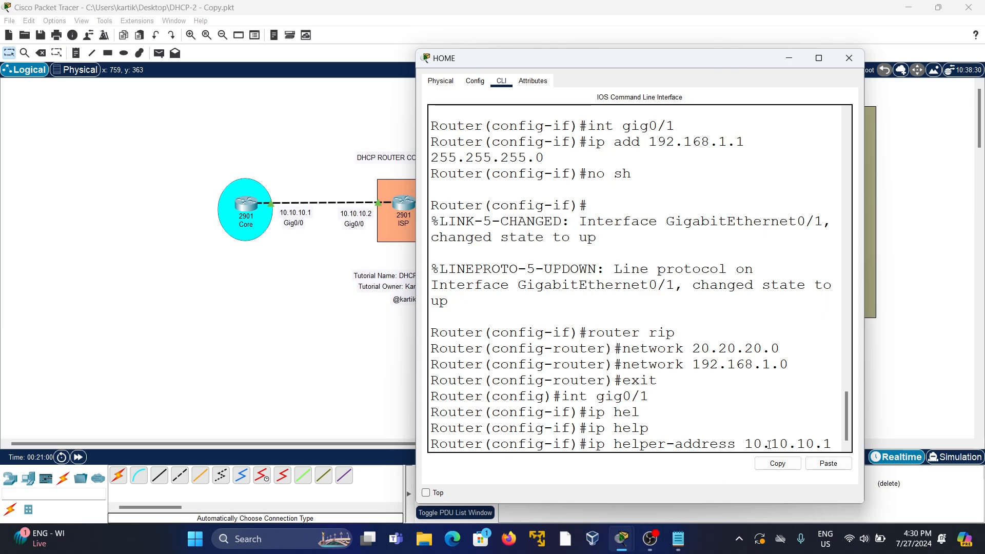
key("Return")
left_click(849, 58)
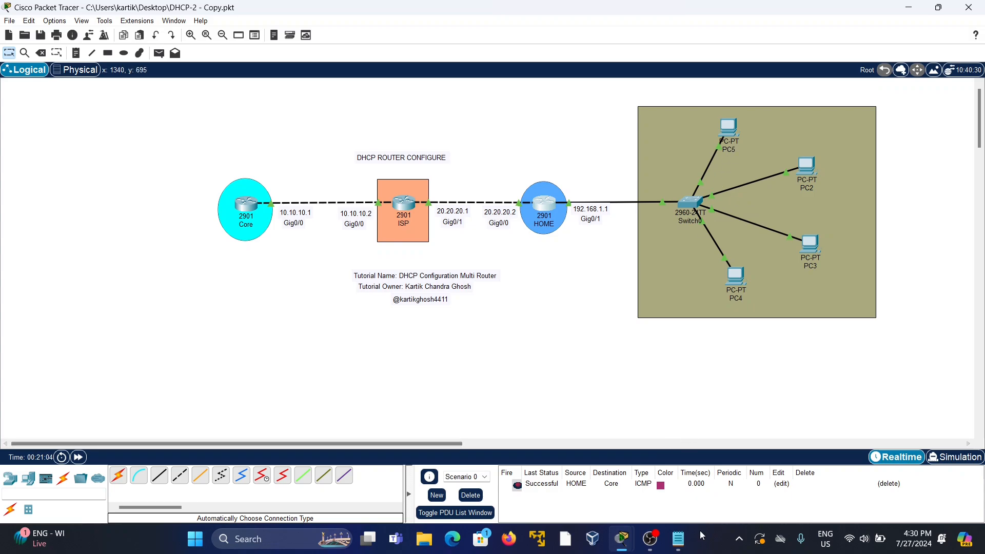
Step: In the Notepad notes, mark the Home router DHCP line as done and the PC DHCP check line as working
left_click(679, 539)
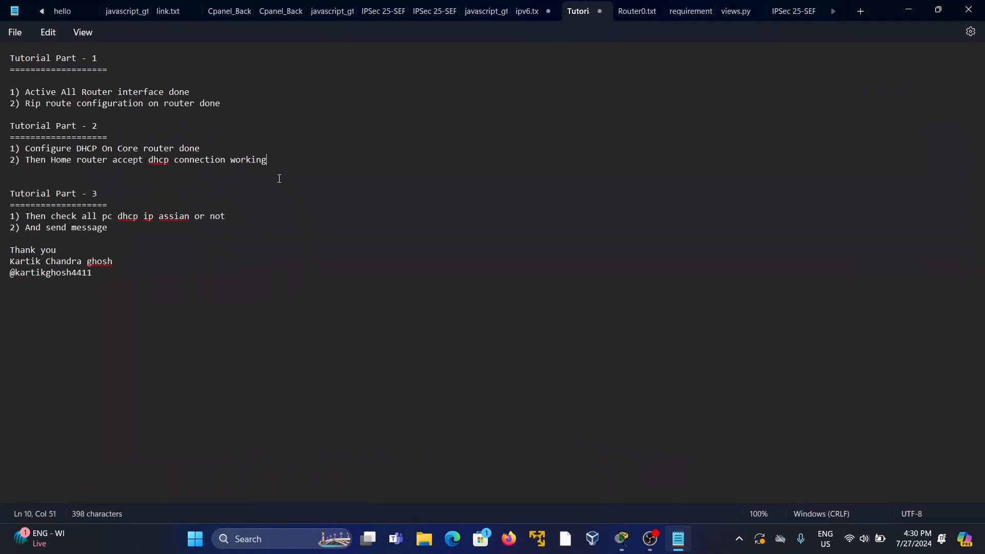
key("BackSpace")
key("BackSpace")
key("BackSpace")
key("BackSpace")
key("BackSpace")
key("BackSpace")
type("donorking")
left_click(918, 12)
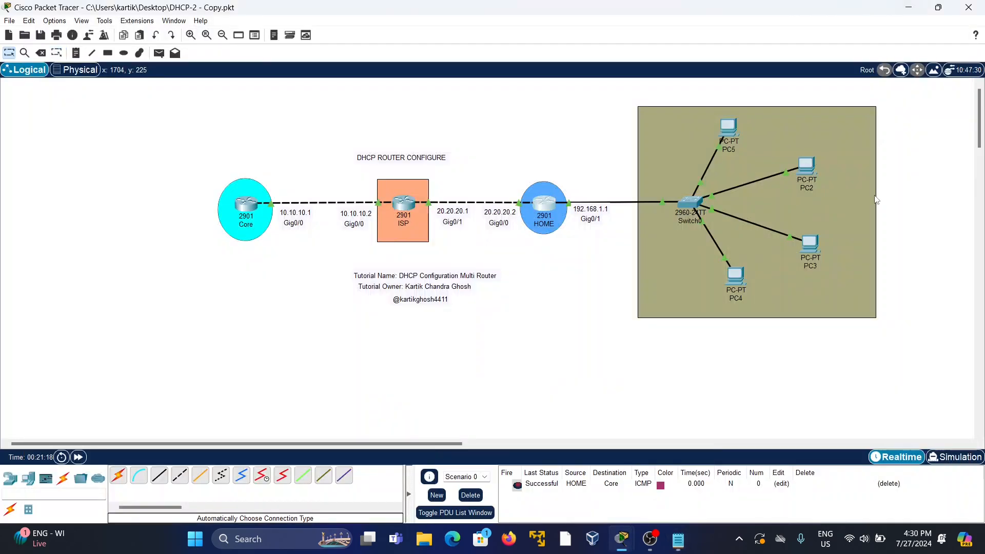
Step: Request a DHCP address for PC5 in Packet Tracer as a test and return its IP configuration to Static
left_click(721, 141)
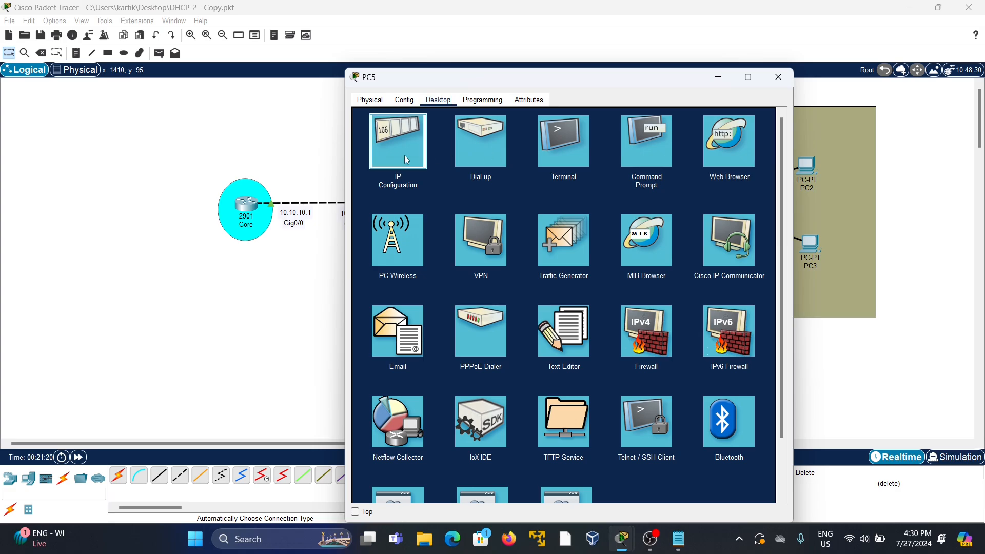
left_click(404, 155)
left_click(520, 160)
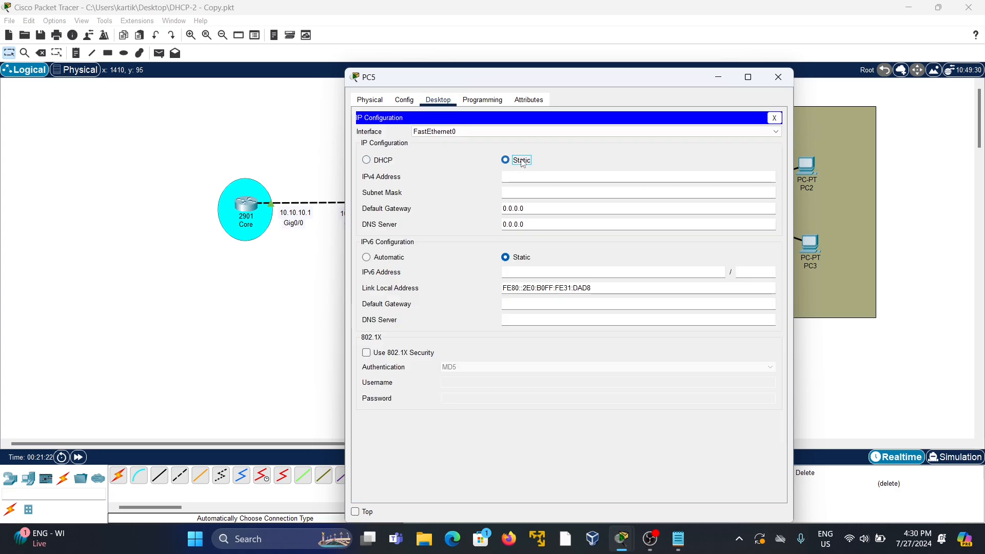
left_click(379, 160)
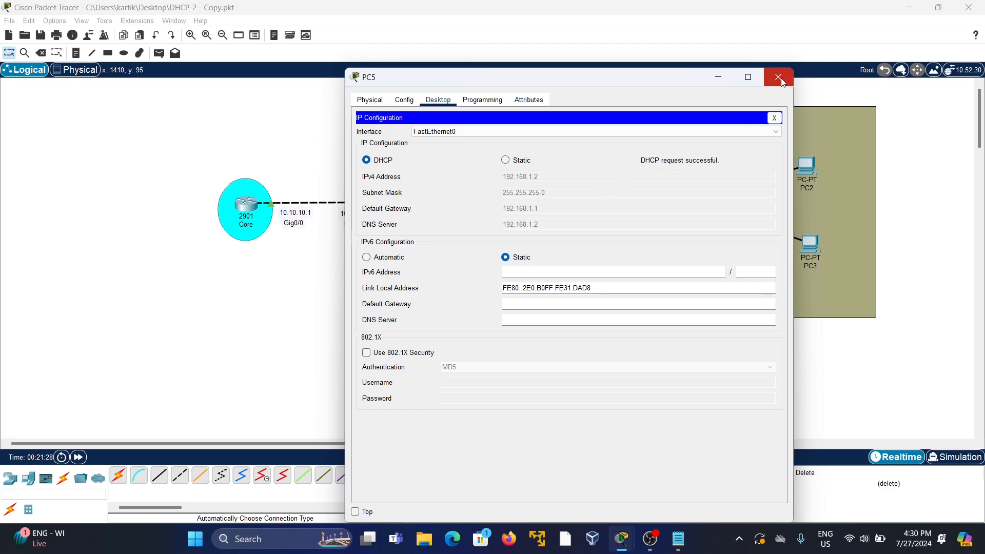
left_click(505, 160)
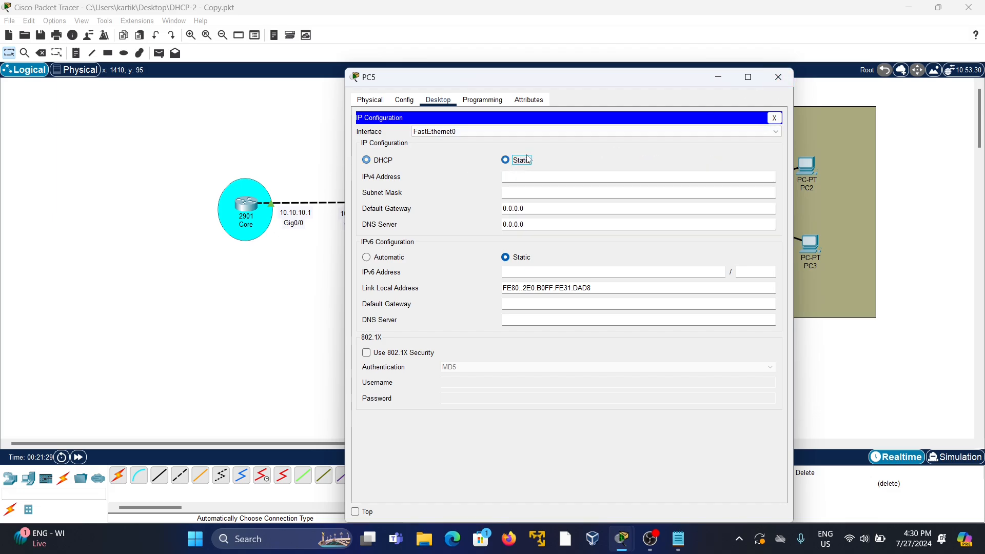
left_click(778, 77)
Step: Switch to the Notepad notes and mark the line about checking the PCs' DHCP addresses as done
left_click(678, 539)
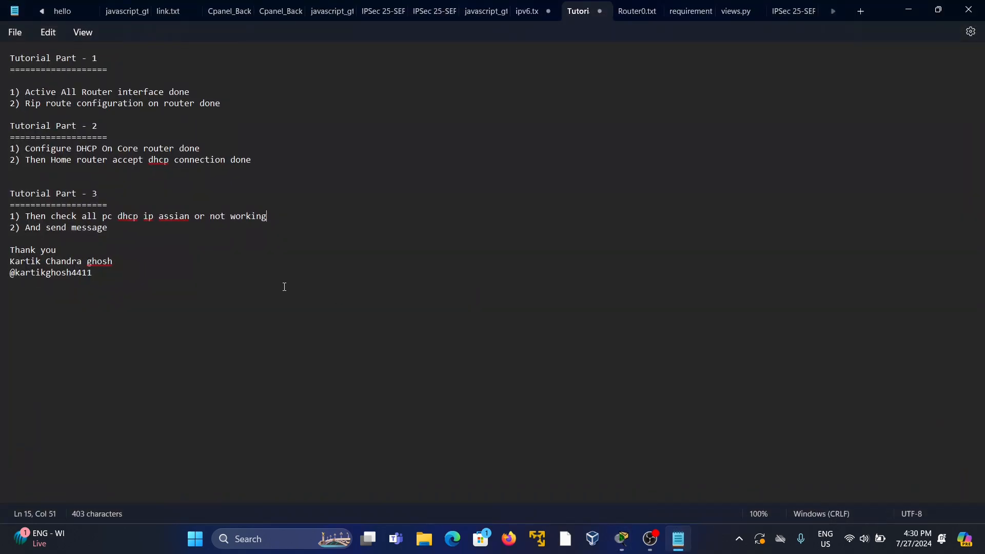
key("BackSpace")
key("BackSpace")
key("BackSpace")
key("BackSpace")
key("BackSpace")
key("BackSpace")
key("BackSpace")
type("done")
Step: Add the Part 3 notes line "2) Exclude 192.168.1.0 to 192.168.1.10 then start ip 192.168.1.11"
key("Return")
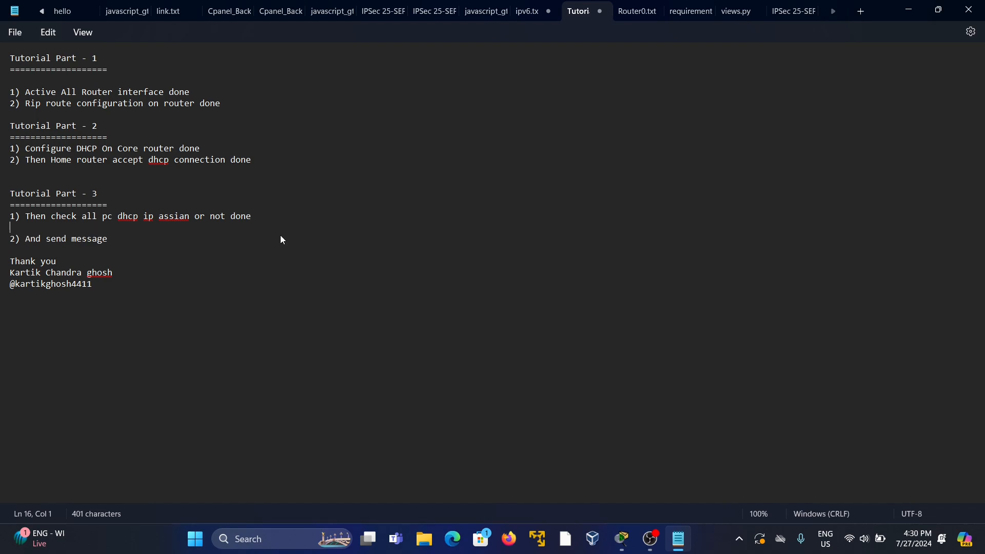
type("2) Exclude 192.168.1.")
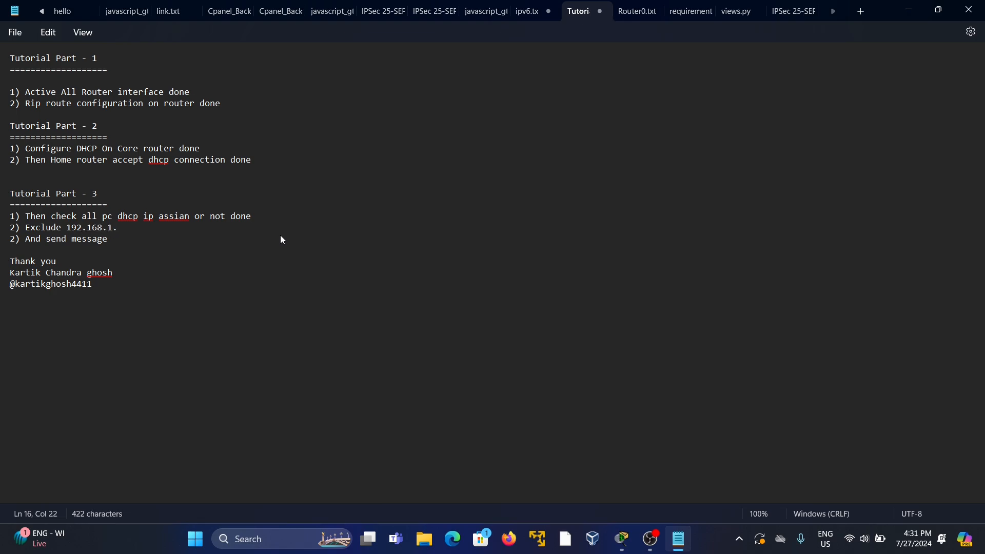
type("0 to 192.168.1.10  then show ip 1")
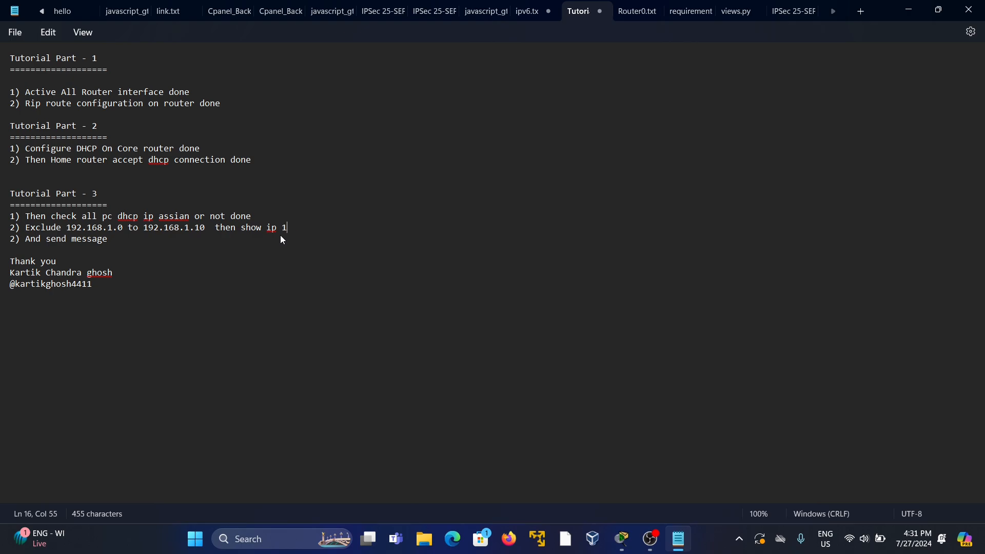
type("92.168.1.11")
key("BackSpace")
key("BackSpace")
key("BackSpace")
type("tart")
Step: Extend the exclusion note with "because 192.168.10 our router ip working" and return to Packet Tracer
left_click(362, 231)
type("beac")
type("use ")
type("1")
type("92.168")
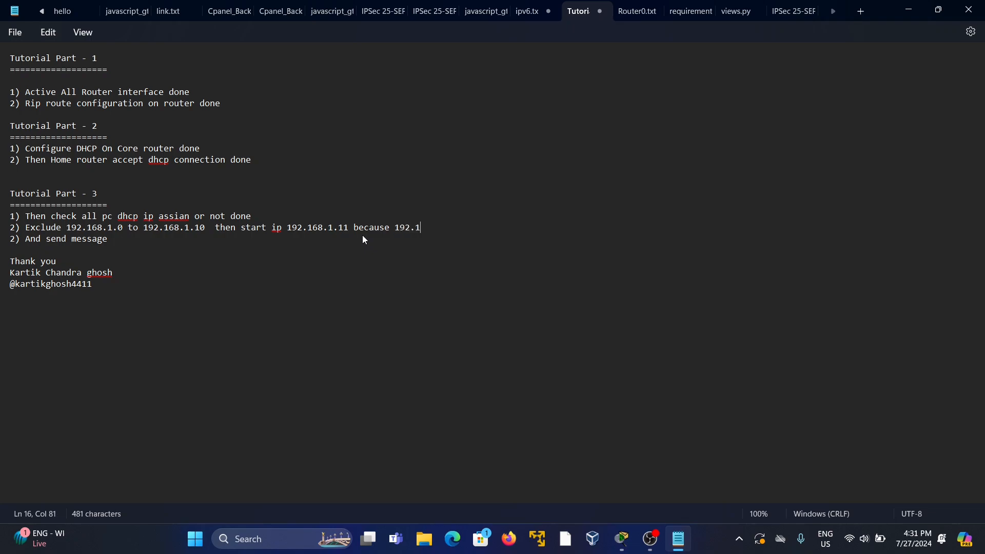
type(".10 our ro")
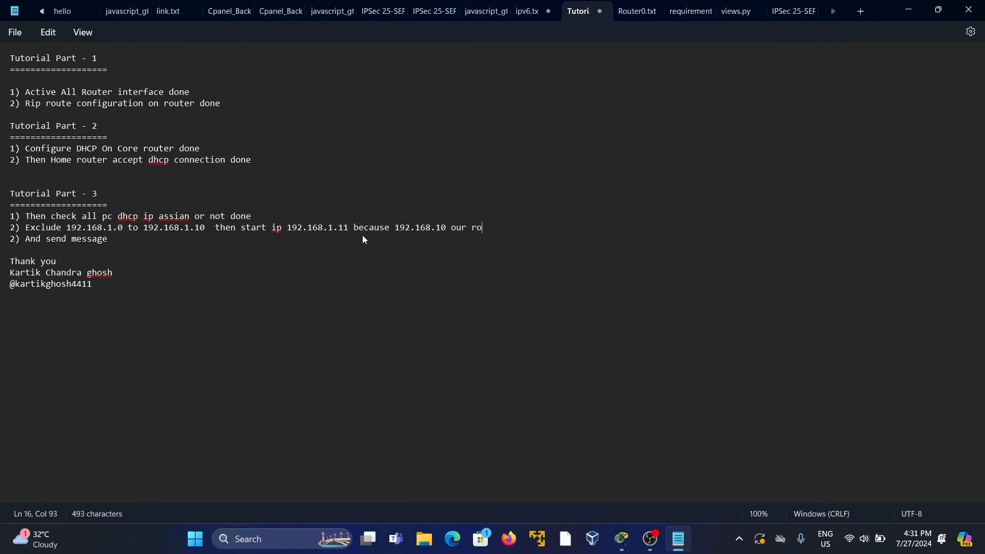
type("uter ip")
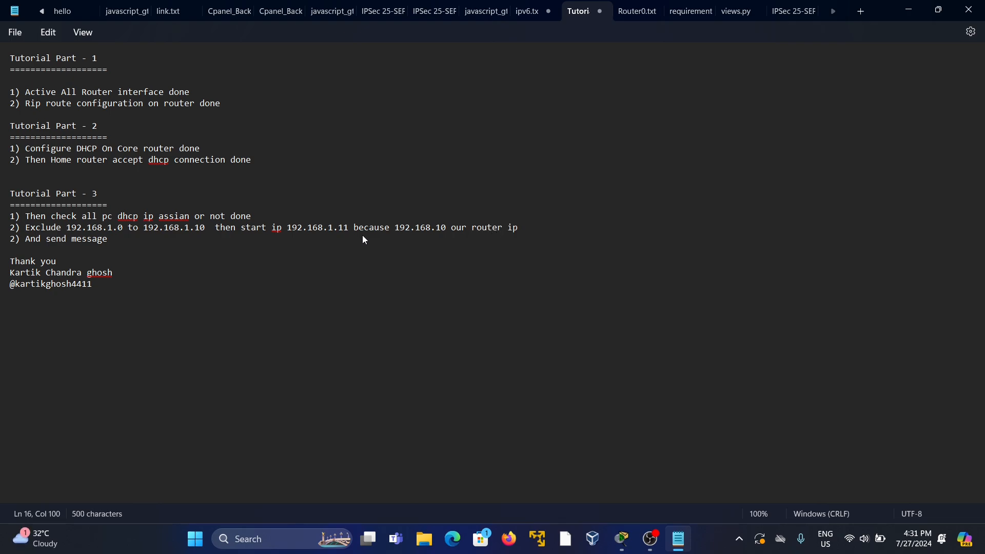
type(" working")
left_click(908, 9)
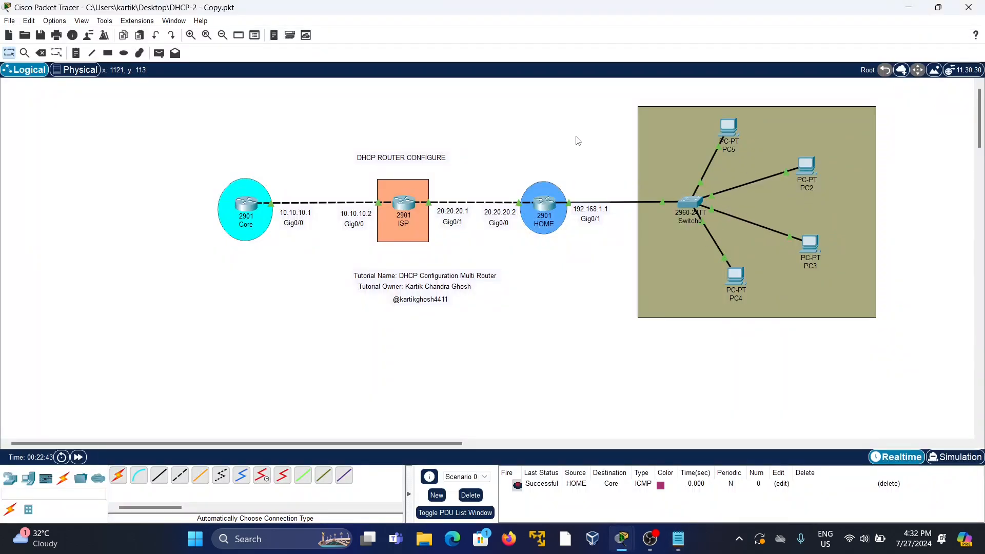
Step: Open the Core router's command line and exit DHCP pool configuration mode
left_click(253, 206)
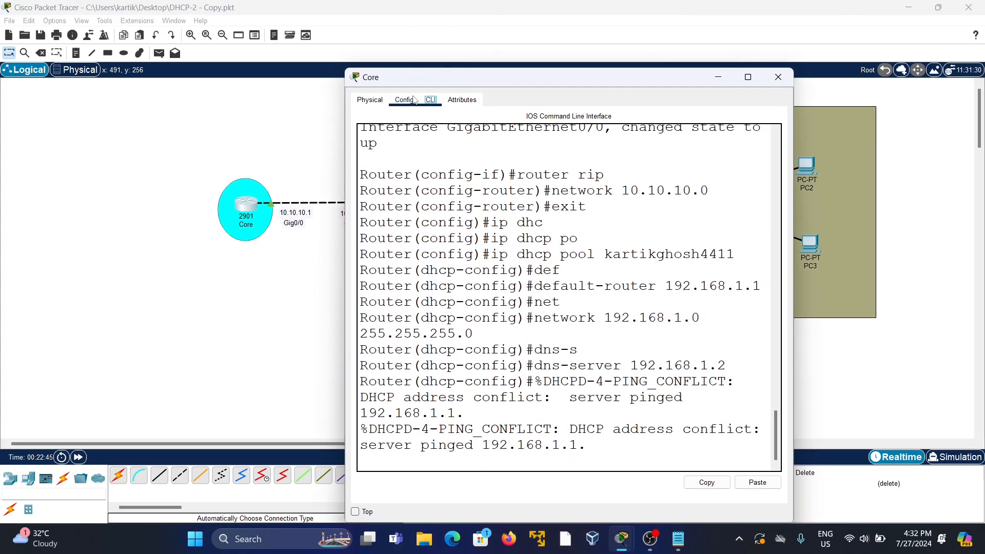
left_click_drag(420, 85, 501, 68)
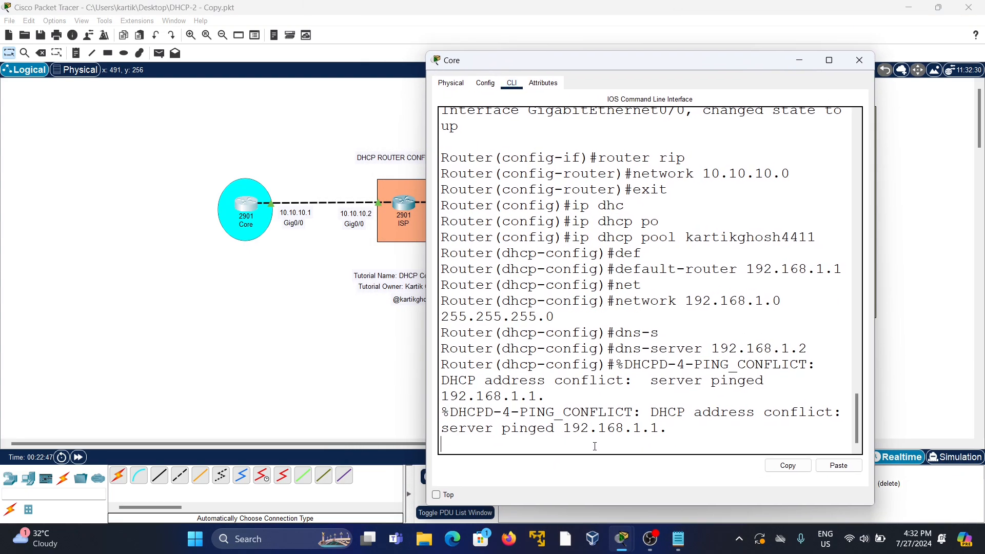
key("Return")
type("exit")
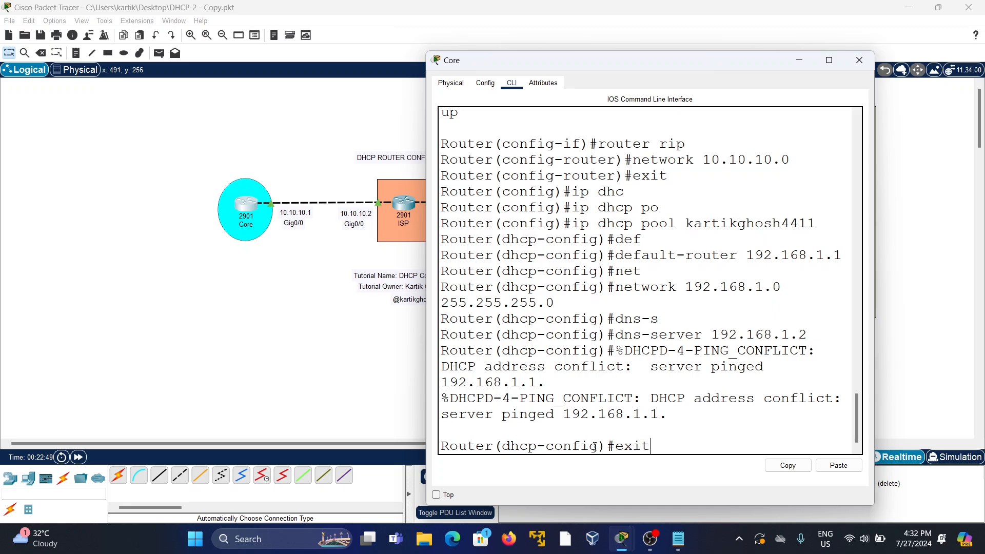
key("Return")
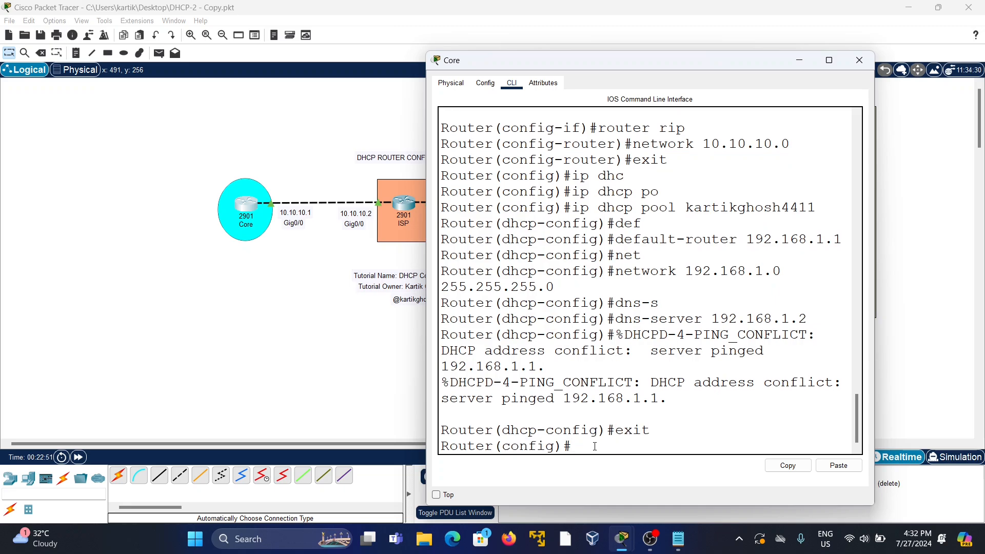
Step: Exclude the address range 192.168.1.0 to 192.168.1.10 from DHCP assignment on the Core router using ip dhcp excluded-address
type("ip dhc")
key("Tab")
type("ex")
key("Tab")
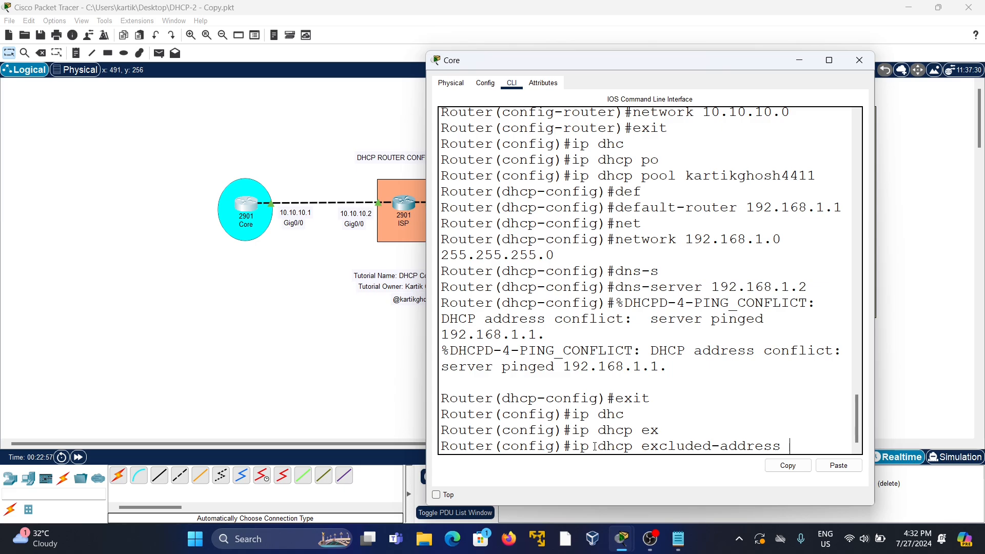
type("192.168")
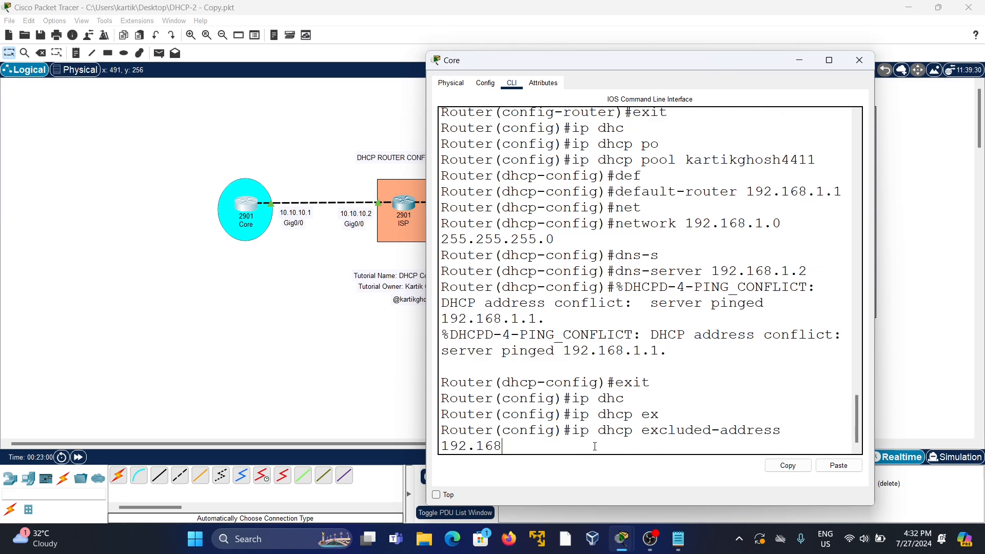
type(".1.10")
left_click_drag(722, 65, 383, 46)
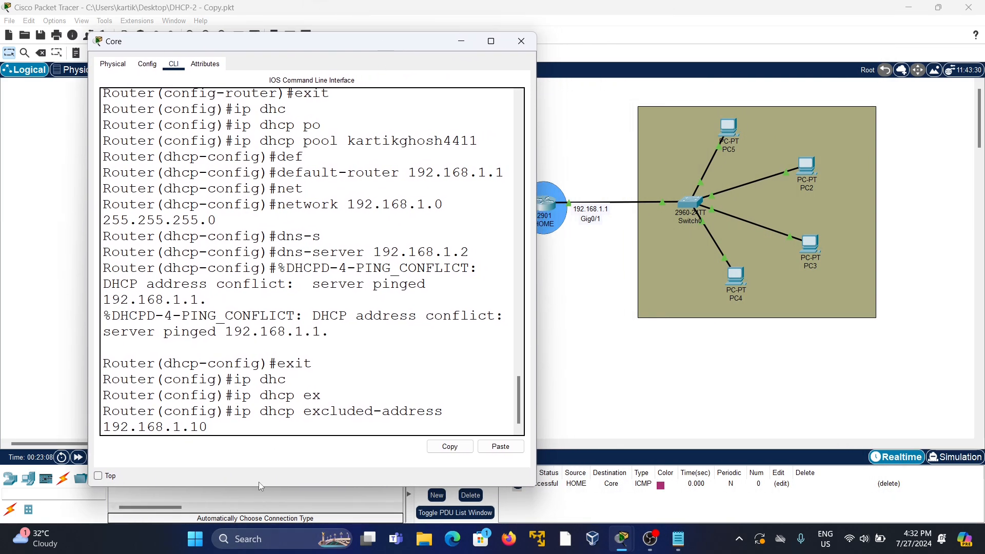
key("BackSpace")
key("BackSpace")
type("0c")
key("BackSpace")
type("192.168.1.1")
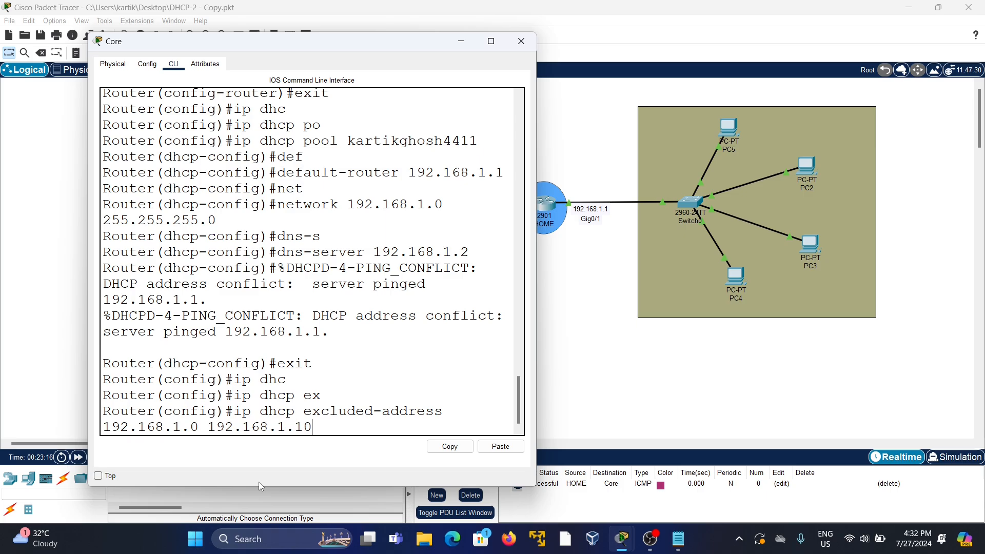
key("Return")
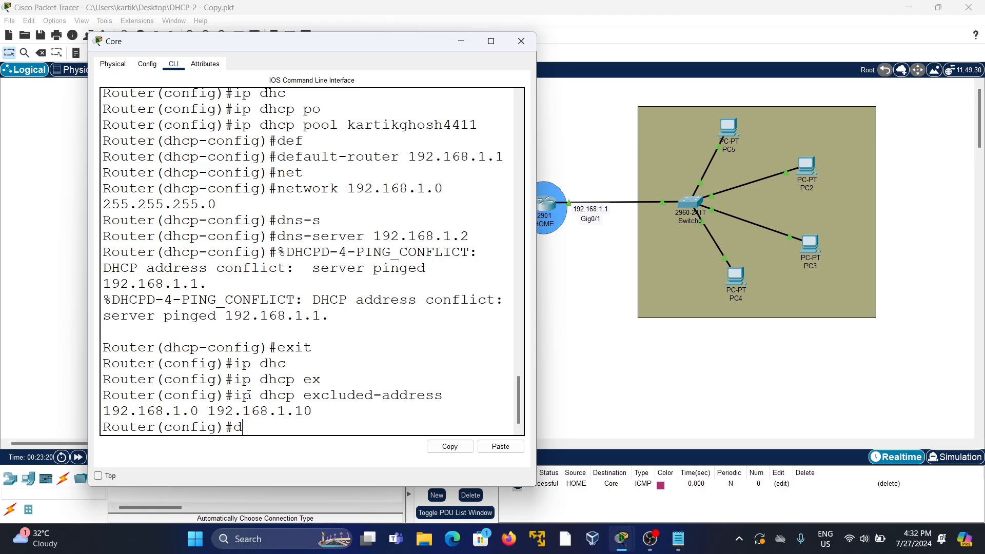
Step: Save the Core router's configuration with do wr and close its window
type("do wr")
key("Return")
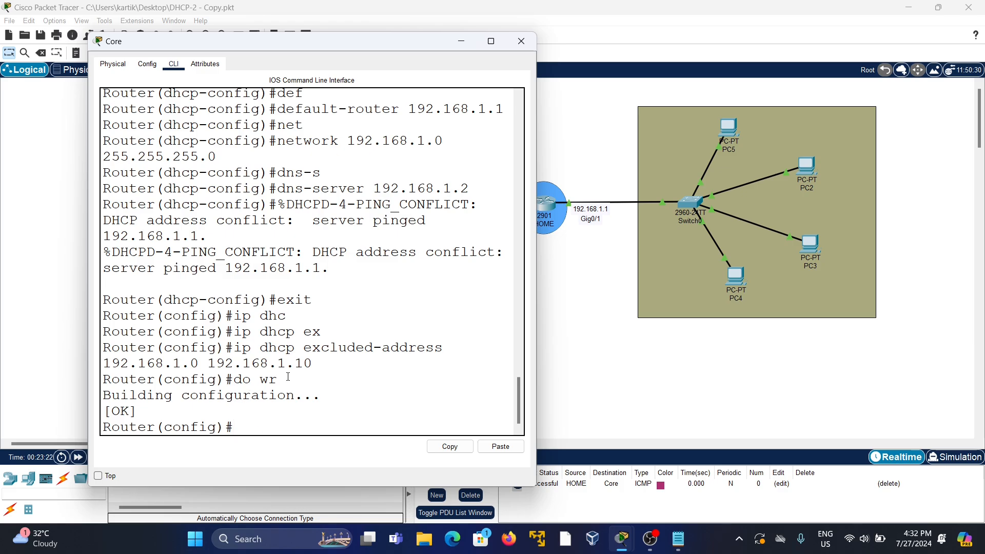
left_click(521, 41)
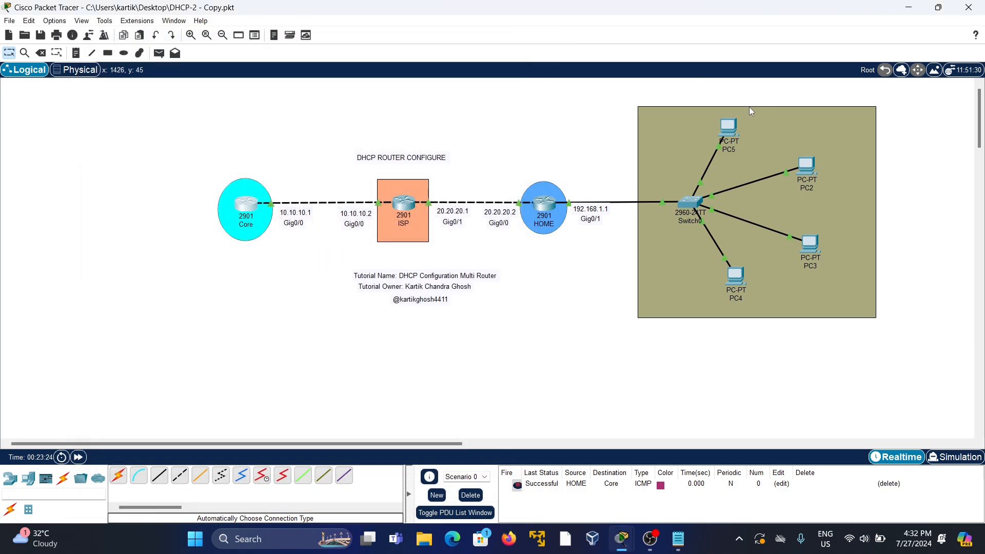
Step: Switch PC5's IPv4 configuration from static to DHCP and close the PC's window
left_click(735, 126)
left_click(398, 202)
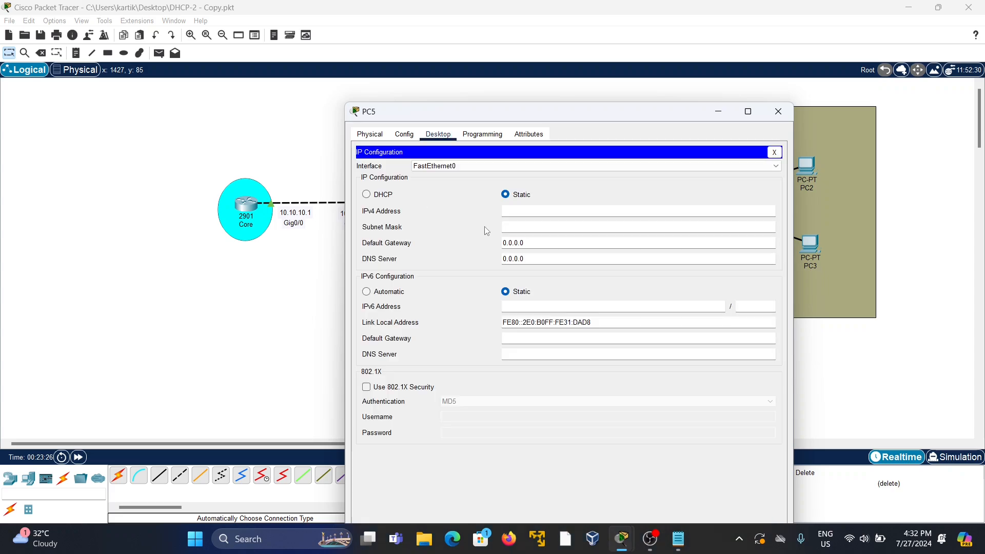
left_click(395, 195)
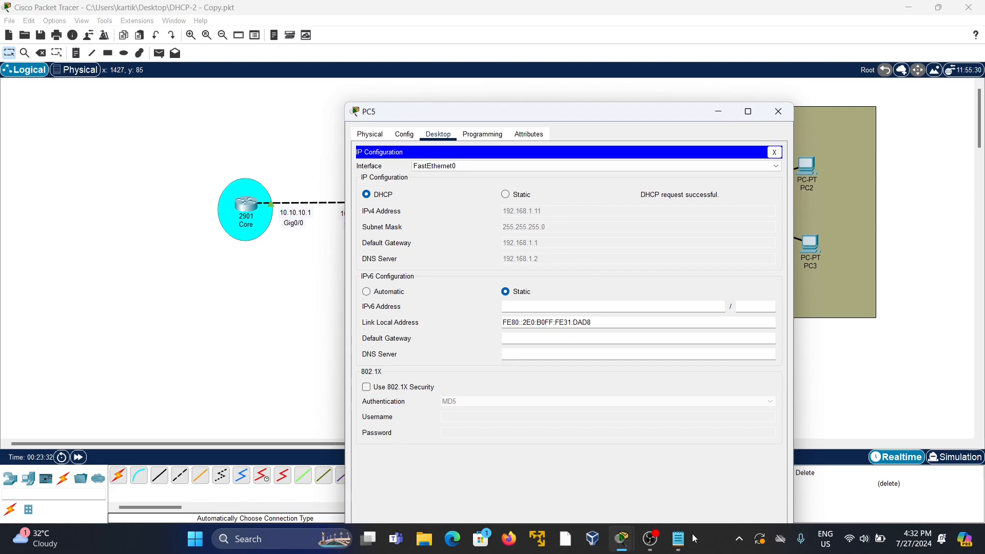
left_click(778, 111)
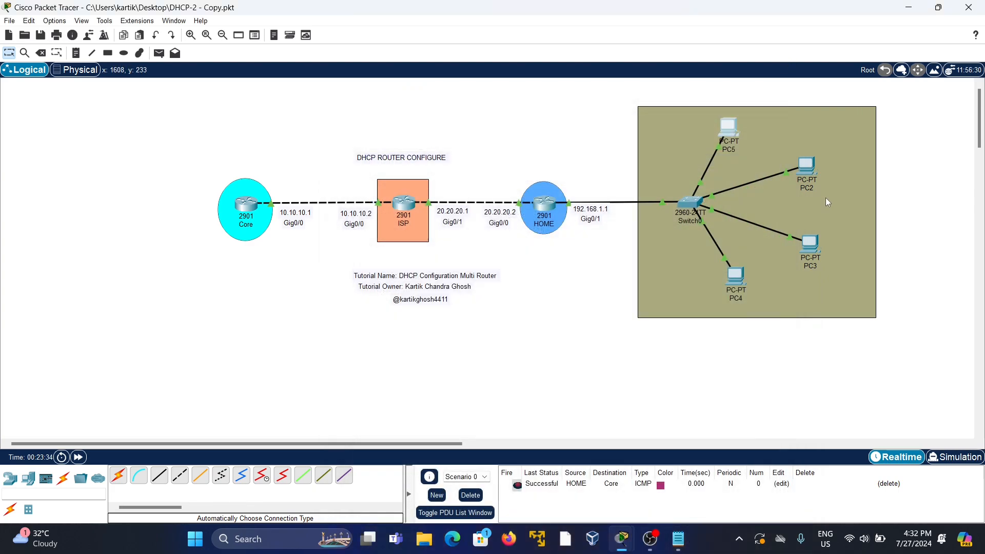
Step: Set PC2's IPv4 configuration to DHCP and close the PC's window
left_click(807, 166)
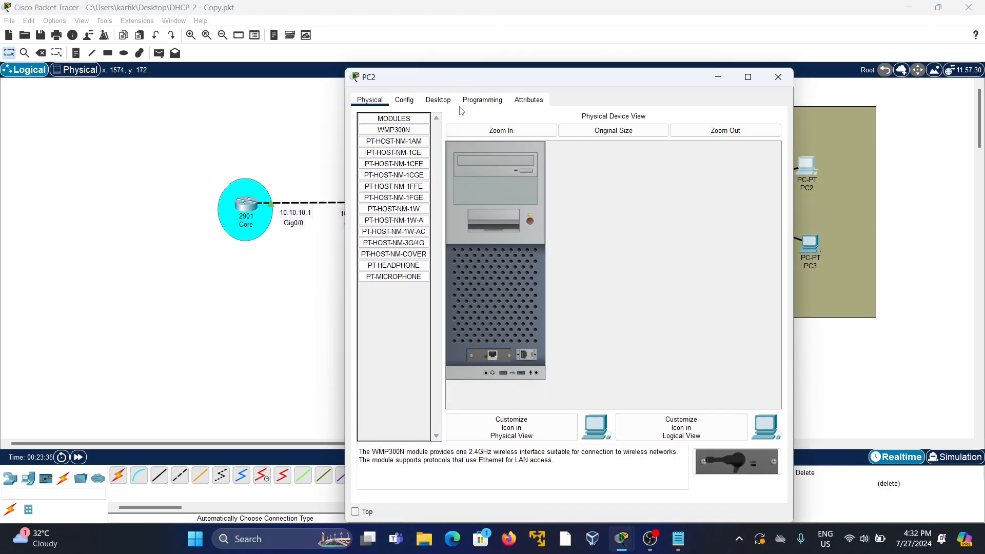
left_click(437, 101)
left_click(398, 143)
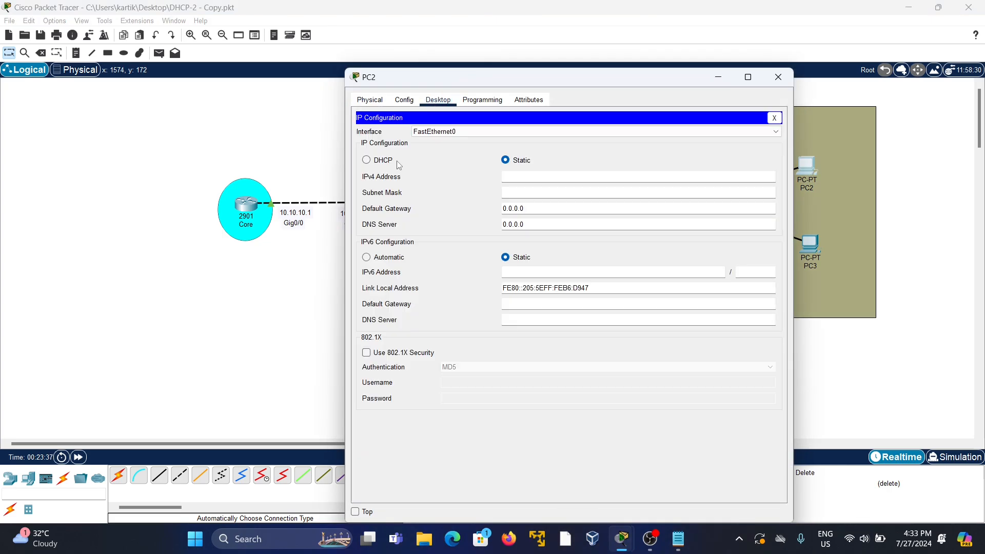
left_click(391, 161)
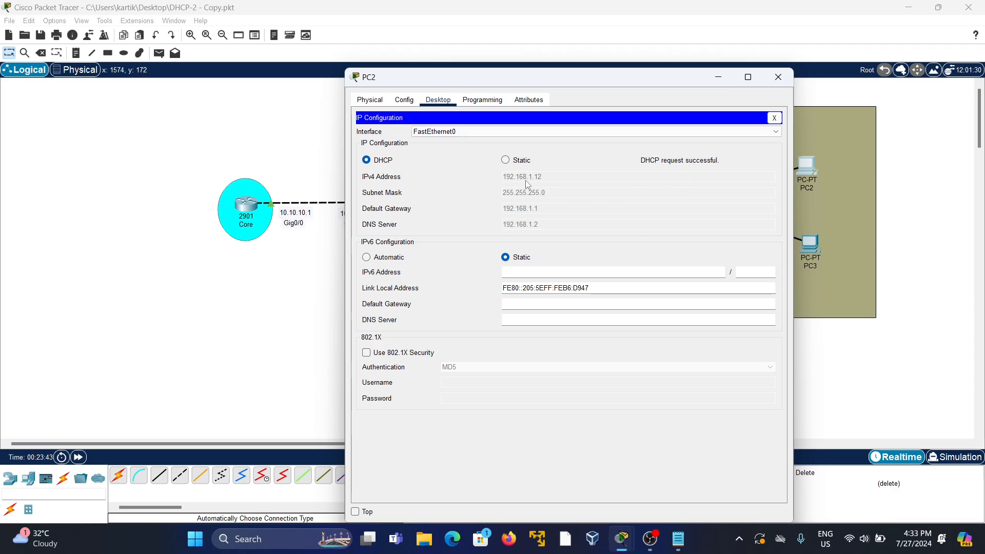
left_click(778, 77)
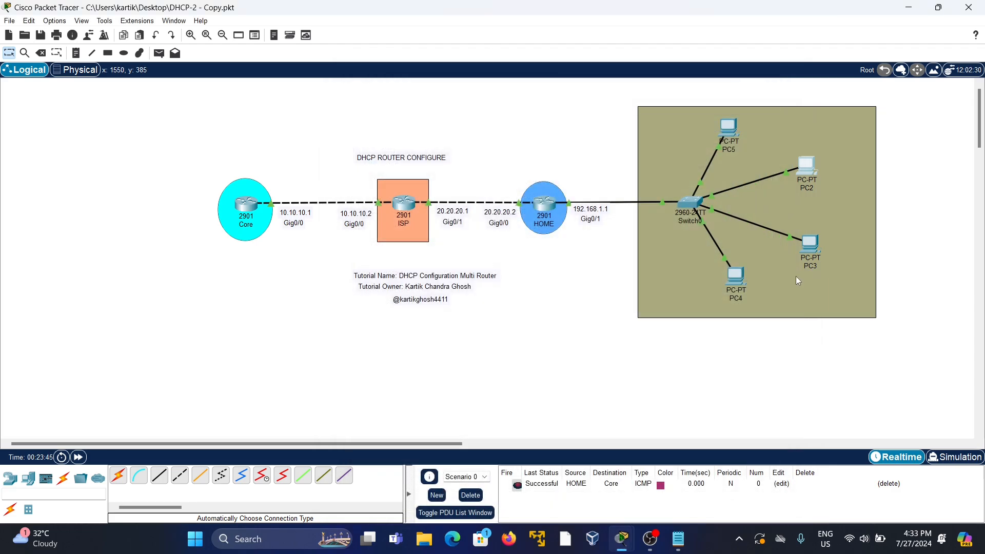
Step: Set PC3's IPv4 configuration to DHCP and close the PC's window
left_click(814, 246)
left_click(438, 100)
left_click(395, 156)
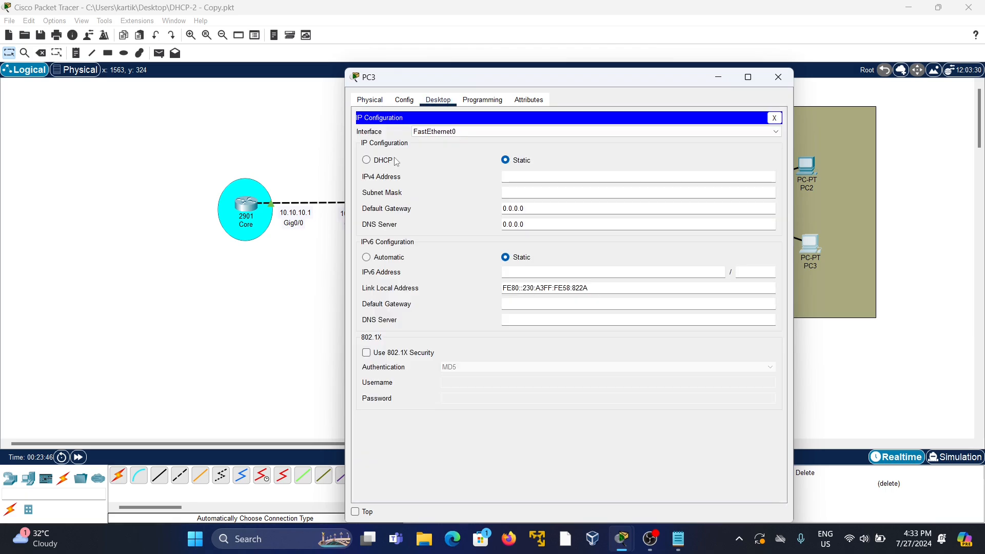
left_click(391, 161)
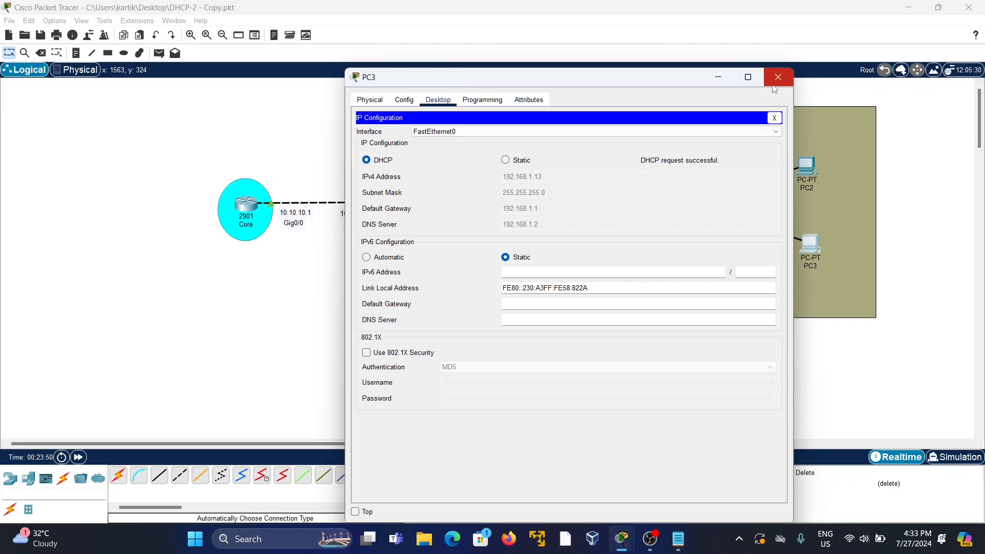
left_click(777, 78)
Step: Set PC4's IPv4 configuration to DHCP and close the PC's window
left_click(739, 276)
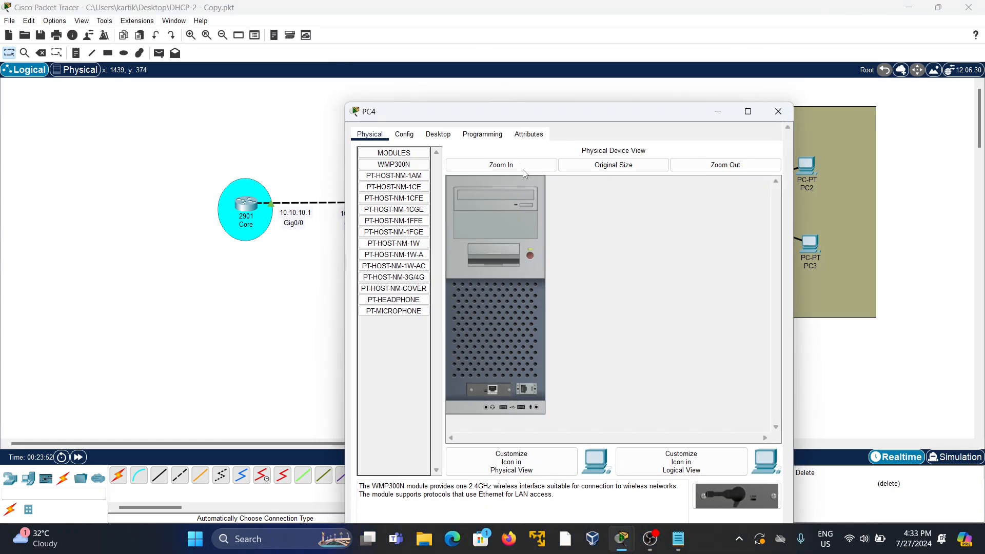
left_click(438, 134)
left_click(394, 171)
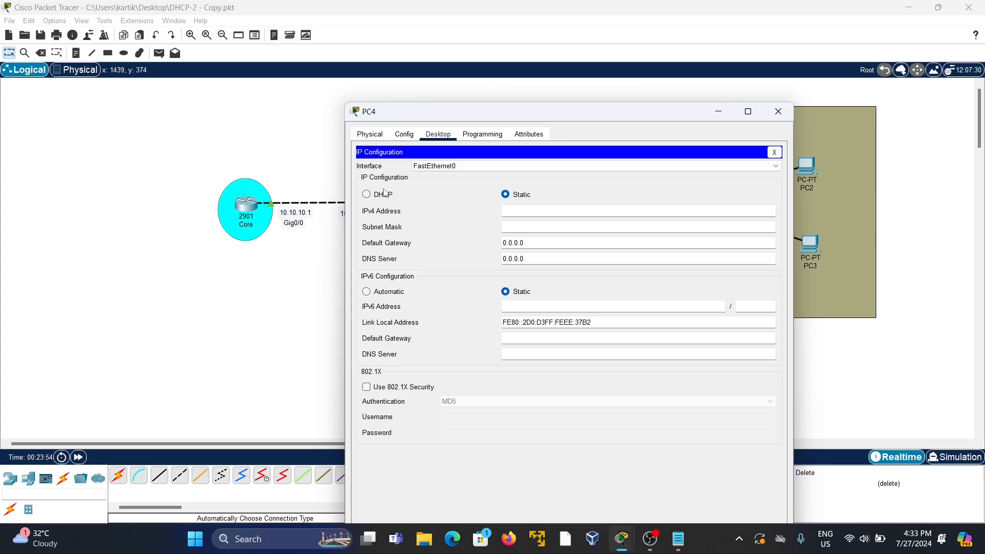
left_click(382, 194)
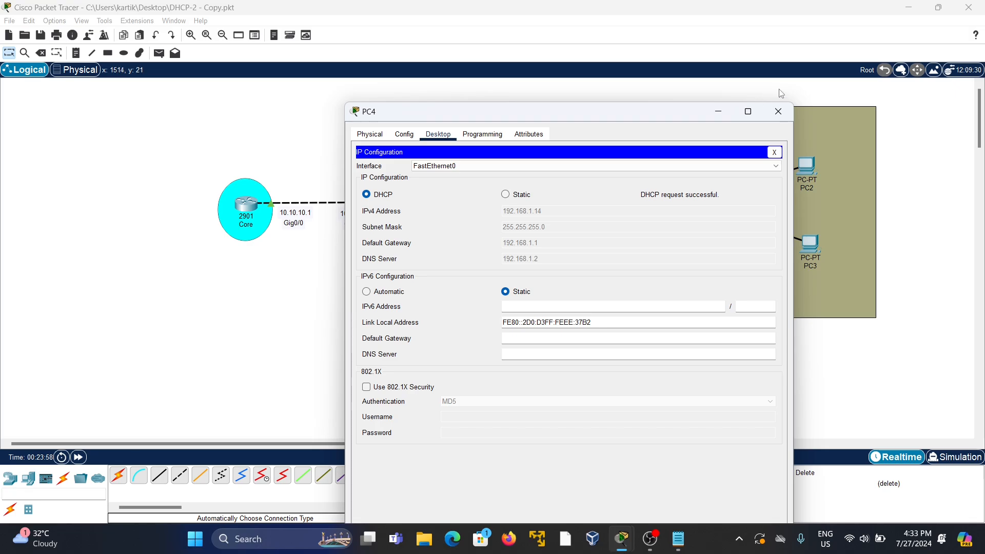
left_click(778, 111)
Step: In the Notepad notes, mark the exclusion line "done" and the send message line "working", and return to Packet Tracer
left_click(671, 537)
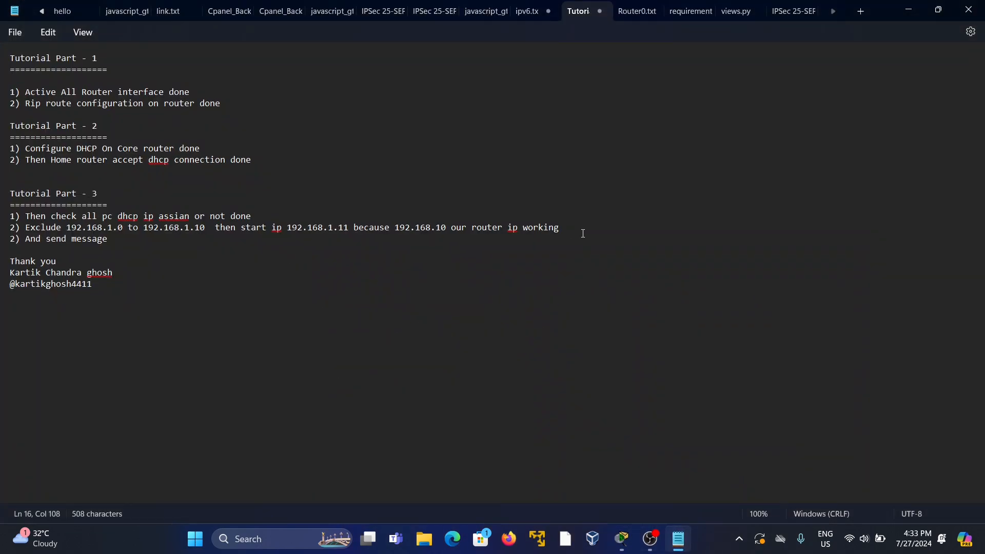
key("BackSpace")
key("BackSpace")
key("BackSpace")
key("BackSpace")
key("BackSpace")
key("BackSpace")
key("BackSpace")
type("done")
type("working")
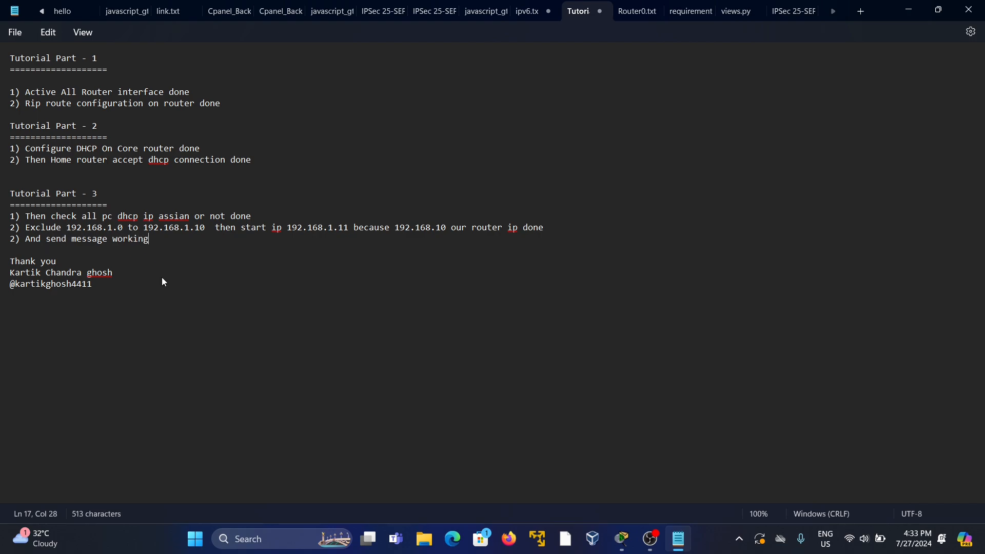
left_click(908, 9)
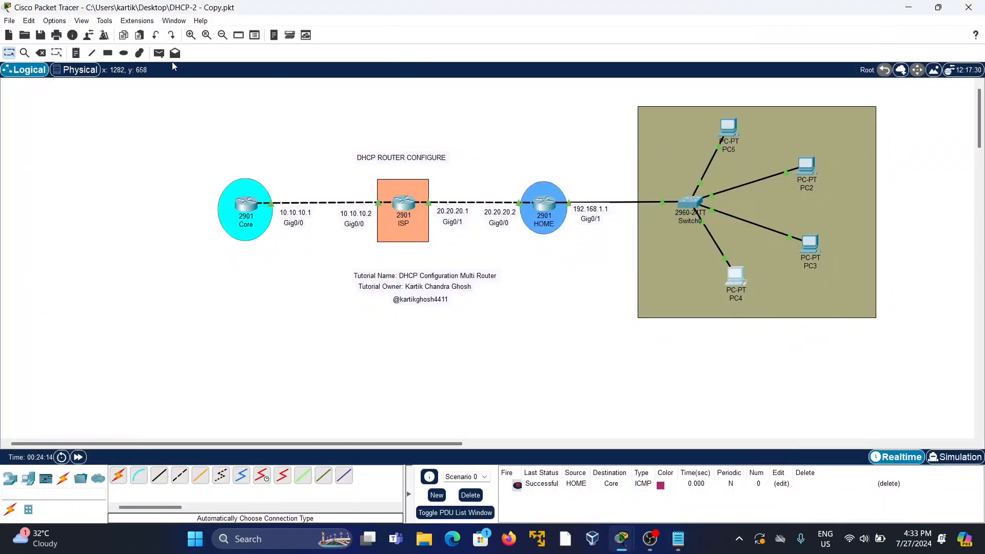
Step: Test connectivity with a simple PDU from PC5 to PC2 and delete the scenario's PDU entries
left_click(161, 56)
left_click(733, 131)
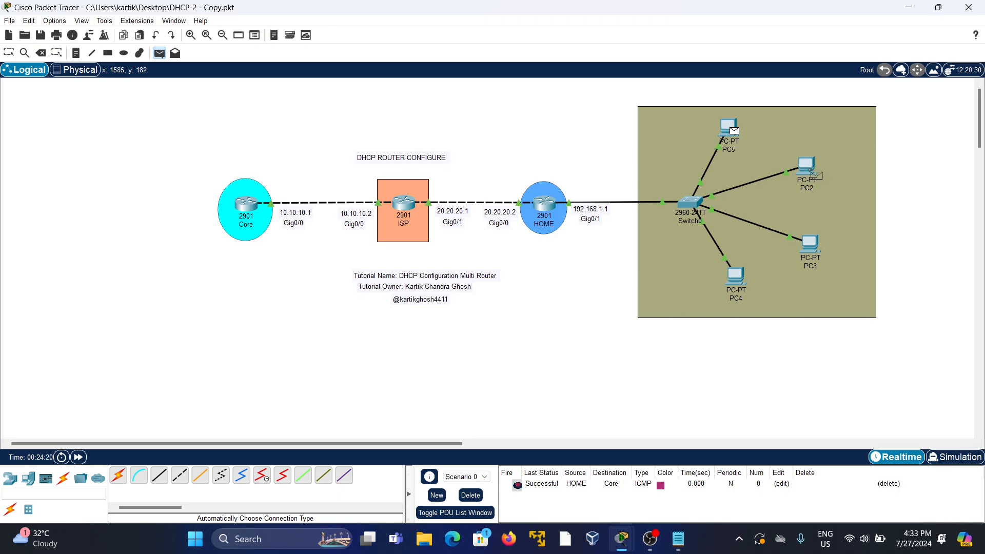
left_click(810, 174)
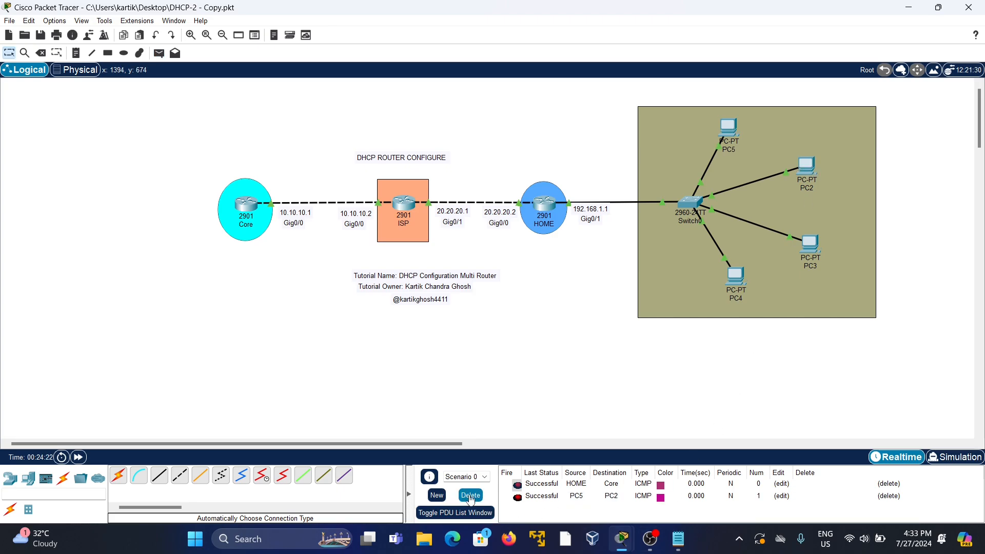
left_click(469, 495)
Step: Send two simple PDUs from the Core router to PC3 and clear them from the scenario
left_click(159, 53)
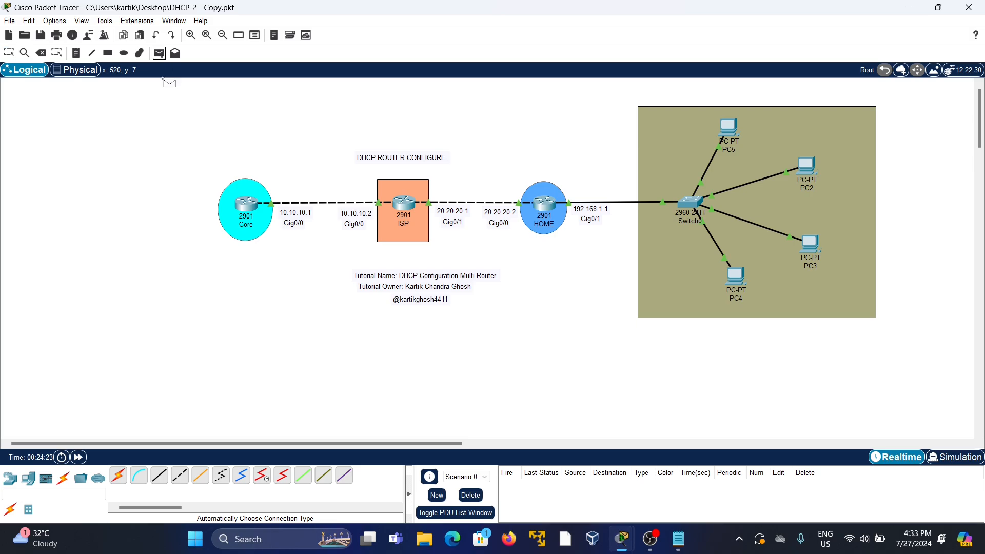
left_click(241, 207)
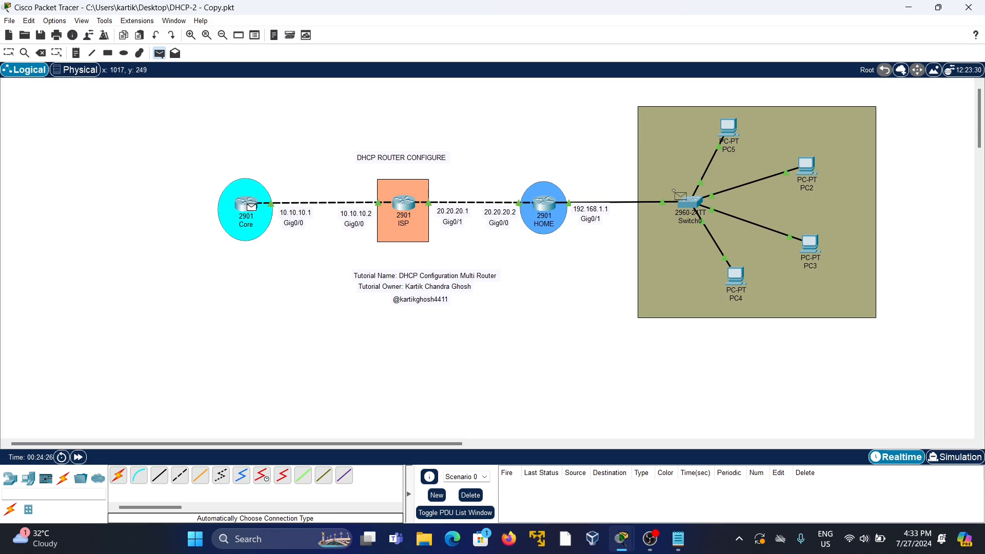
left_click(809, 245)
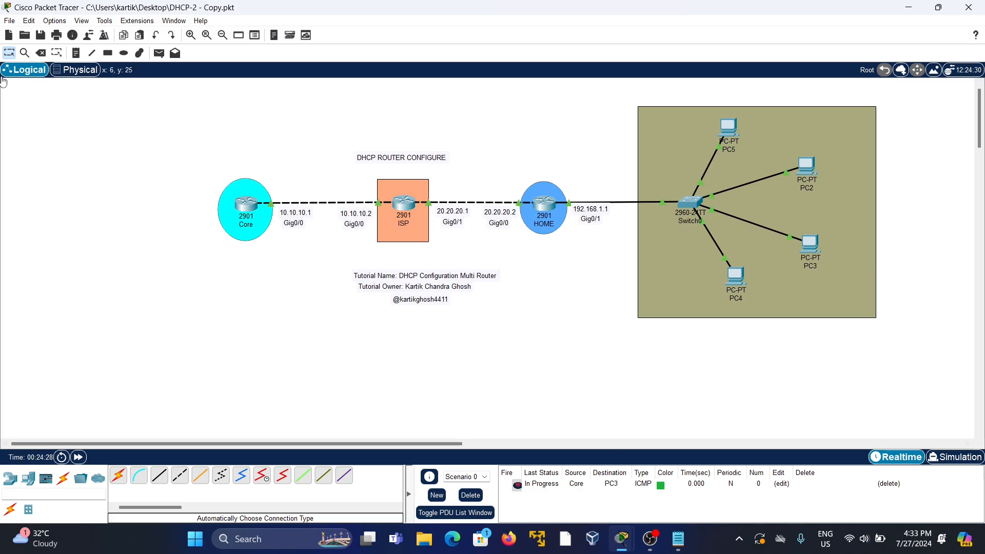
left_click(159, 52)
left_click(230, 197)
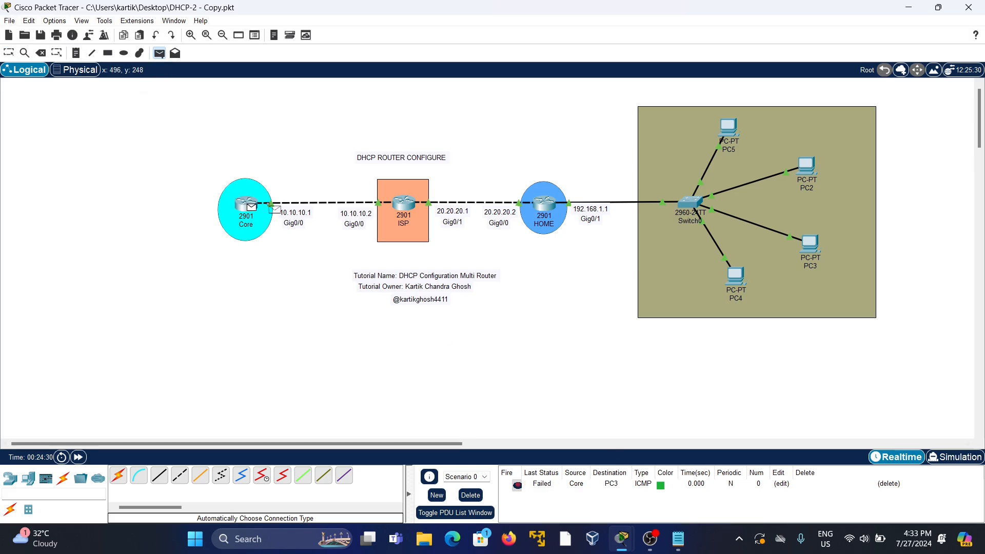
left_click(808, 245)
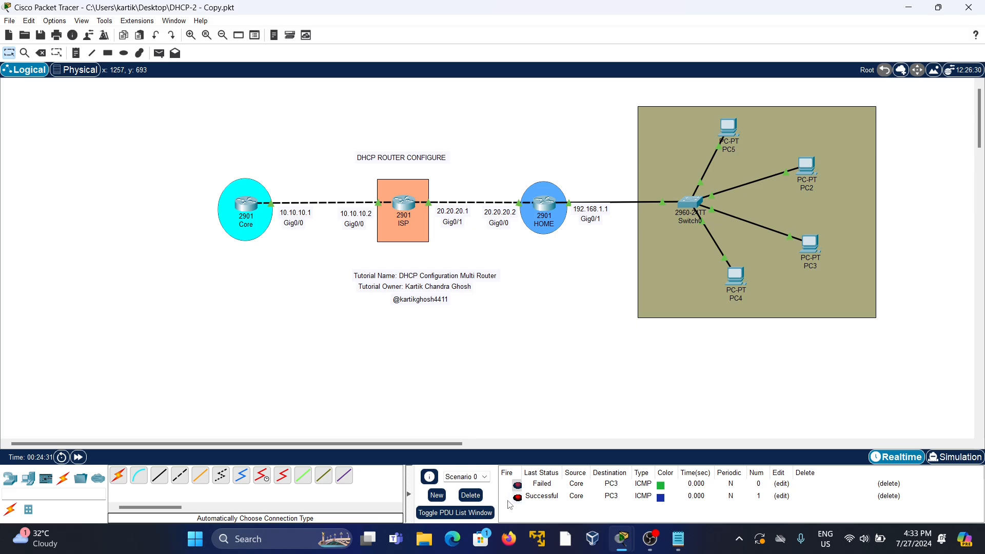
left_click(470, 495)
Step: Send two simple PDUs from the ISP router to PC4 and clear the scenario's PDU list
left_click(159, 53)
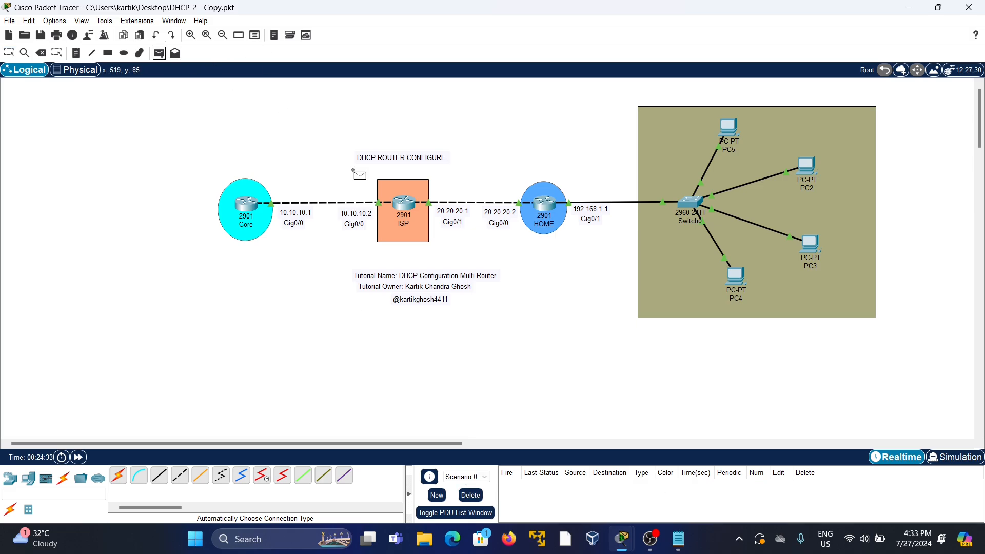
left_click(405, 205)
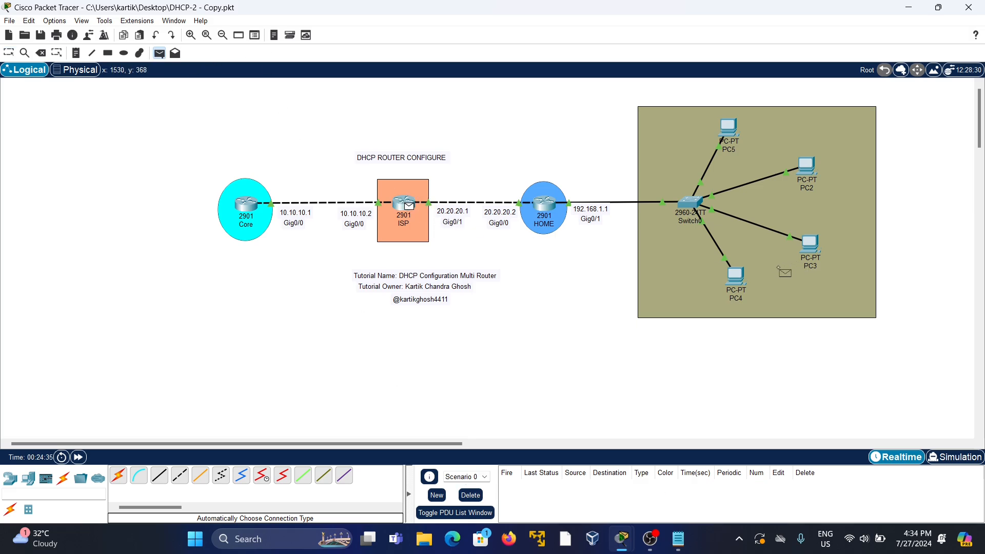
left_click(735, 277)
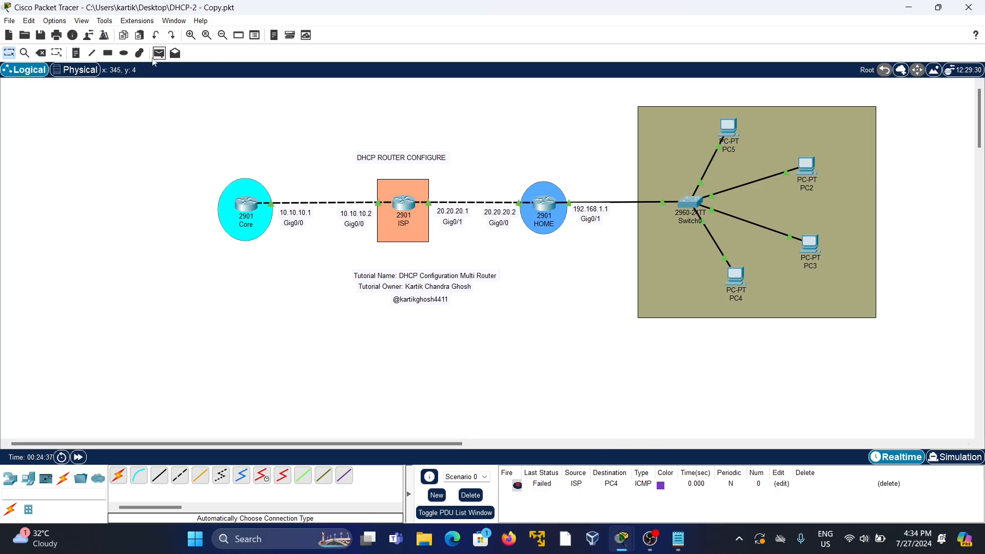
left_click(159, 53)
left_click(404, 206)
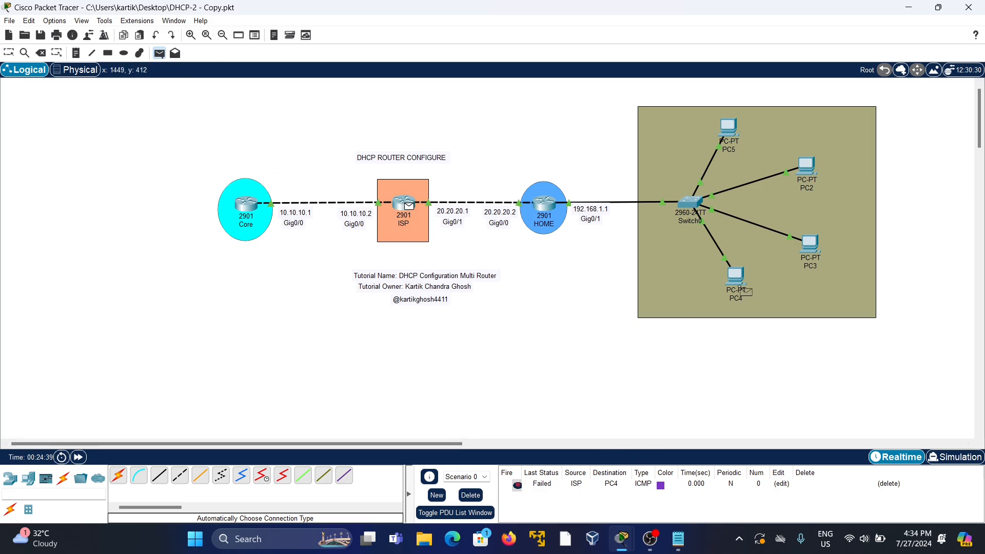
left_click(735, 277)
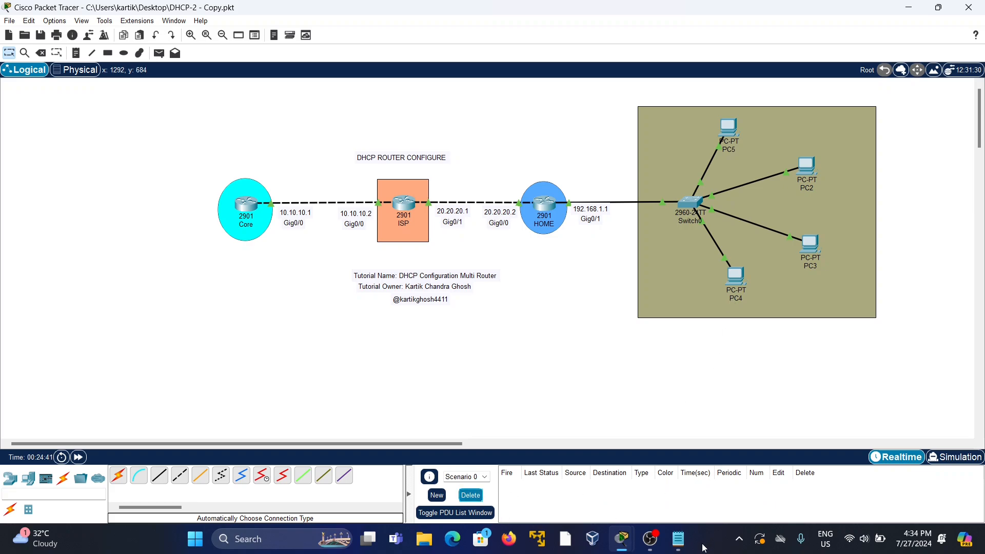
Step: Highlight the closing thank-you and author lines in the Notepad notes and return to Packet Tracer
left_click(678, 539)
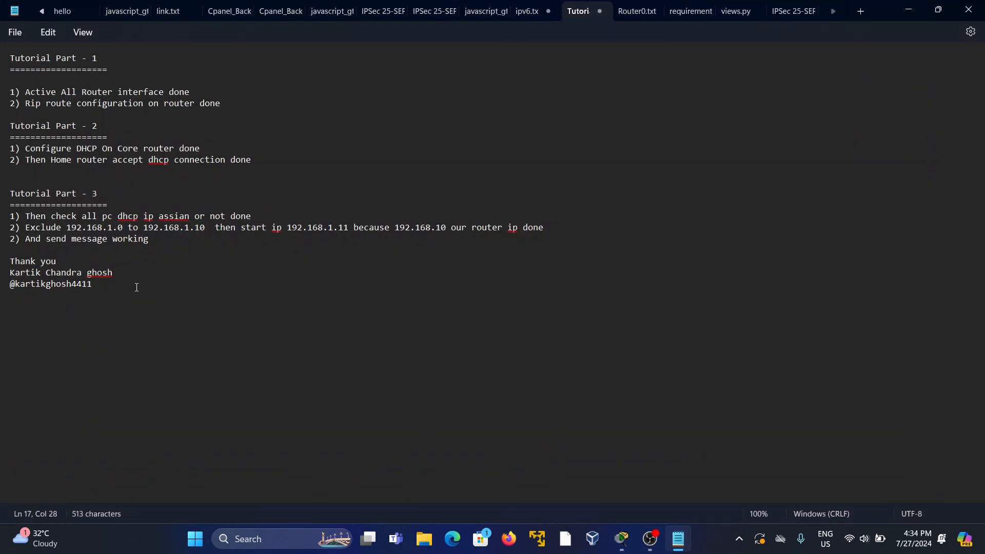
left_click_drag(137, 287, 3, 269)
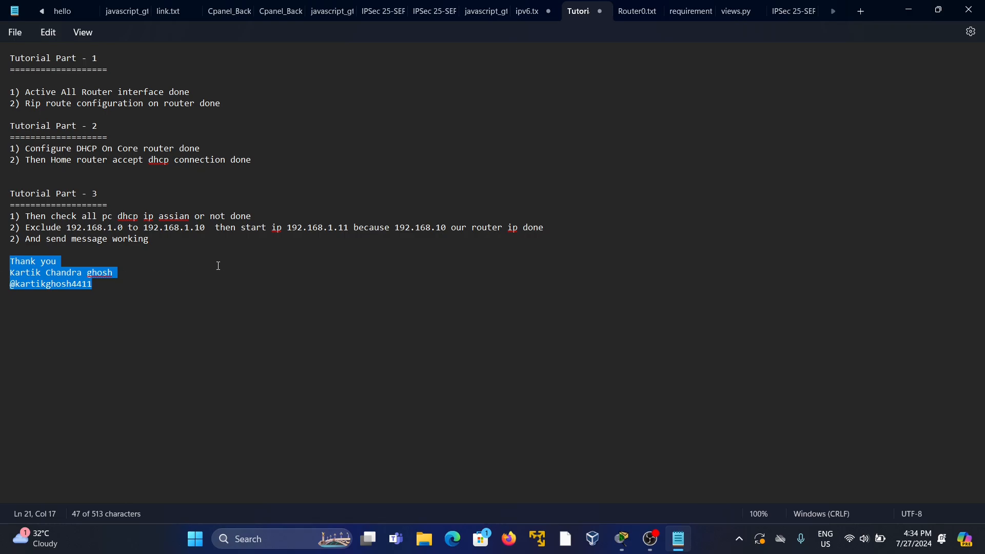
left_click(907, 11)
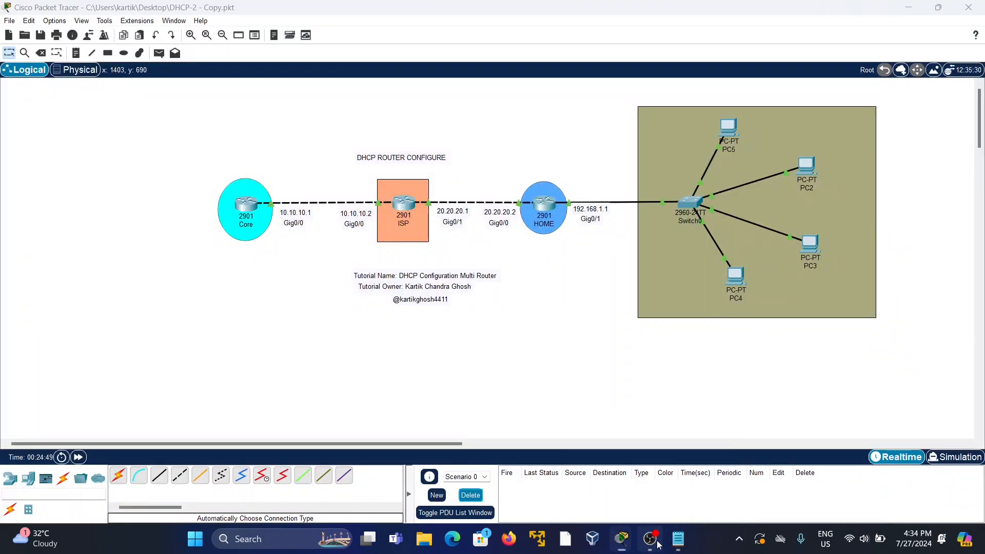